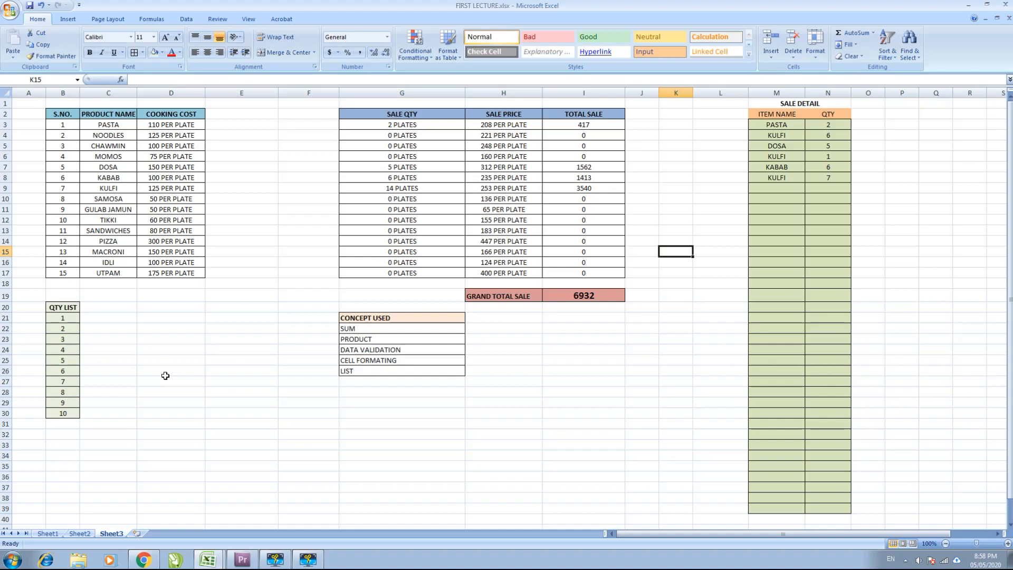
- Examine the product names, the last sale detail entry and the cooking cost column
{"action": "left_click_drag", "start_coordinate": [103, 123], "coordinate": [114, 269]}
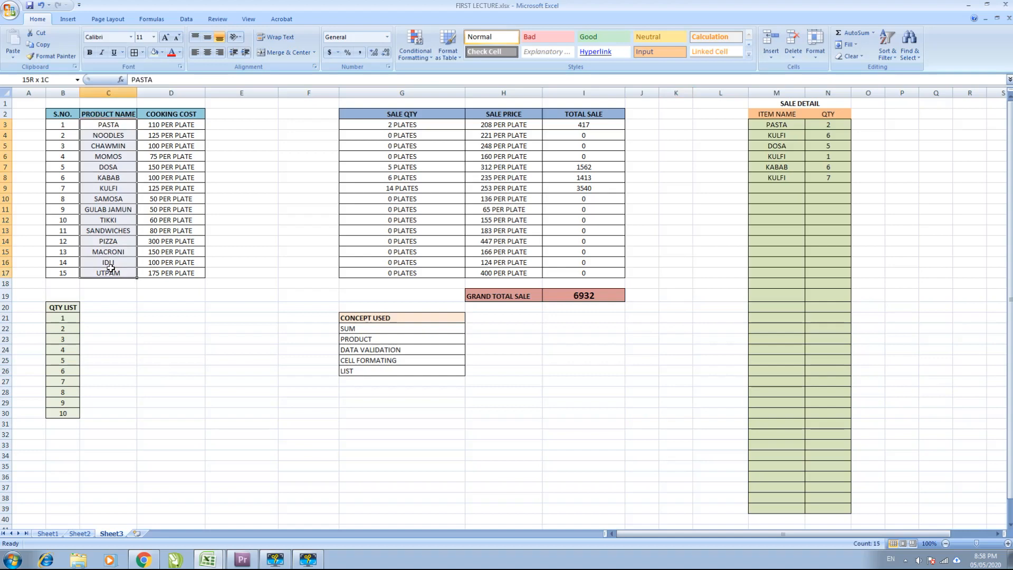
{"action": "left_click", "coordinate": [231, 230]}
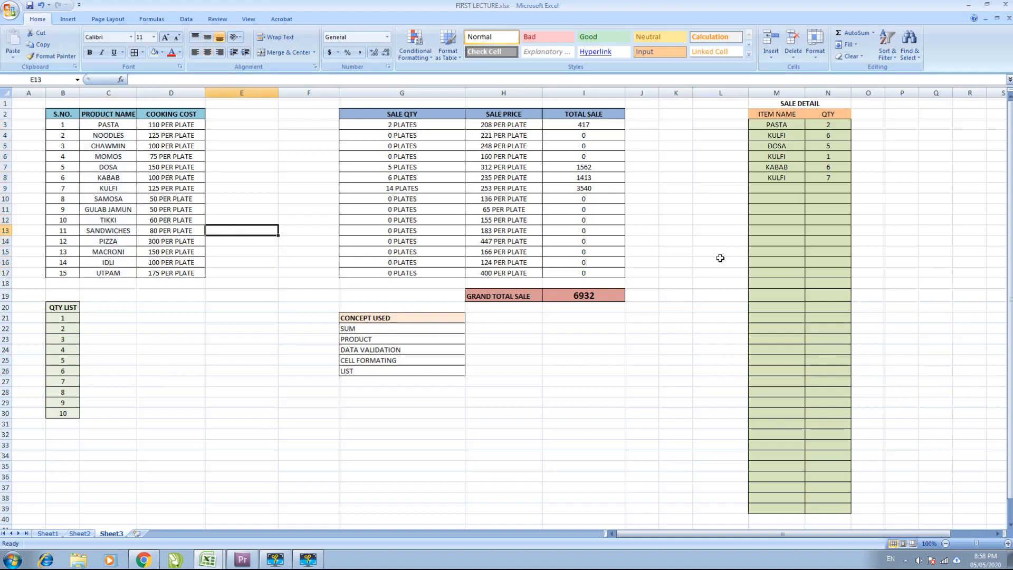
{"action": "left_click", "coordinate": [788, 178]}
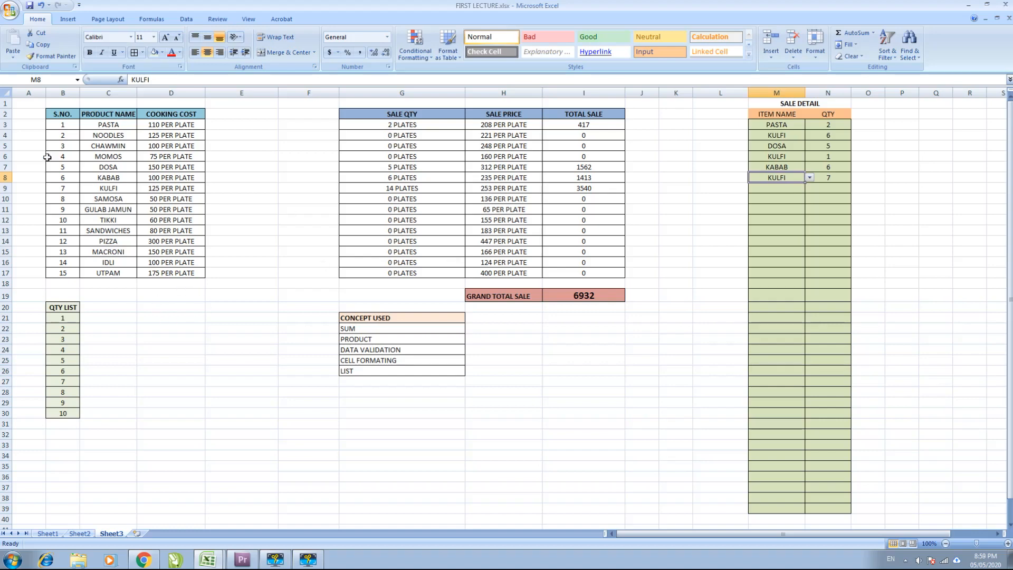
{"action": "left_click_drag", "start_coordinate": [62, 114], "coordinate": [180, 273]}
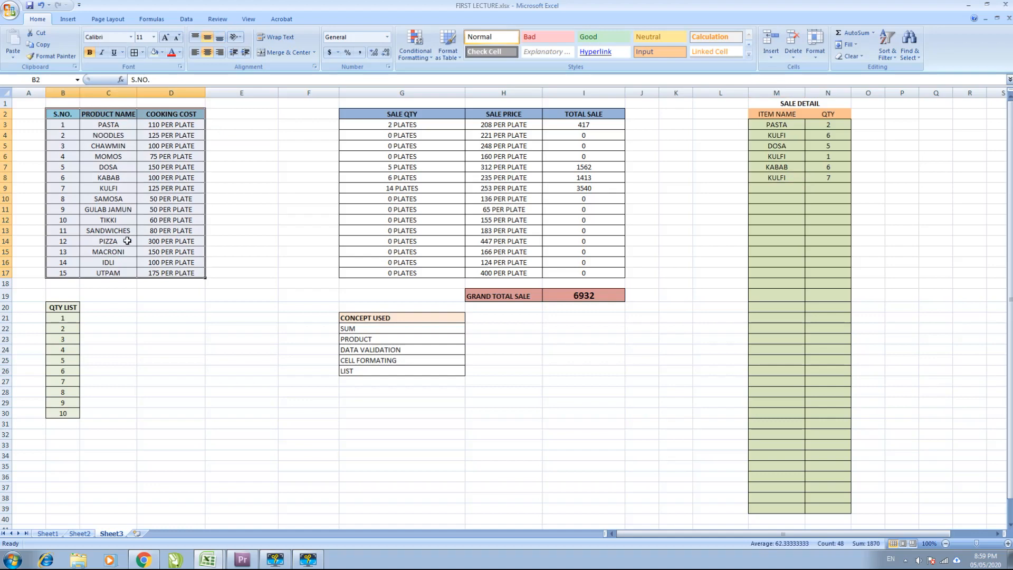
{"action": "left_click", "coordinate": [120, 135]}
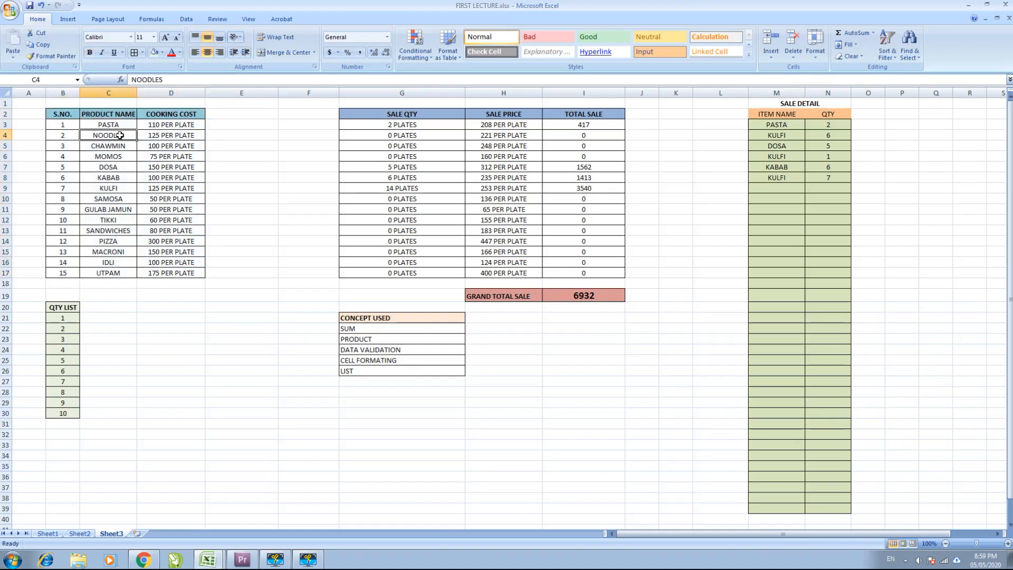
{"action": "left_click", "coordinate": [120, 145]}
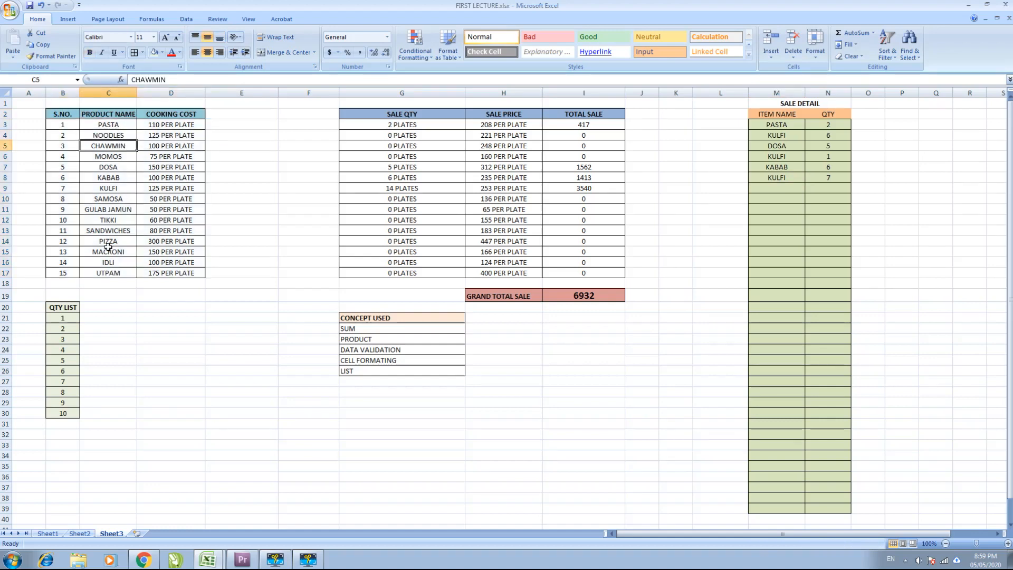
{"action": "left_click", "coordinate": [189, 115]}
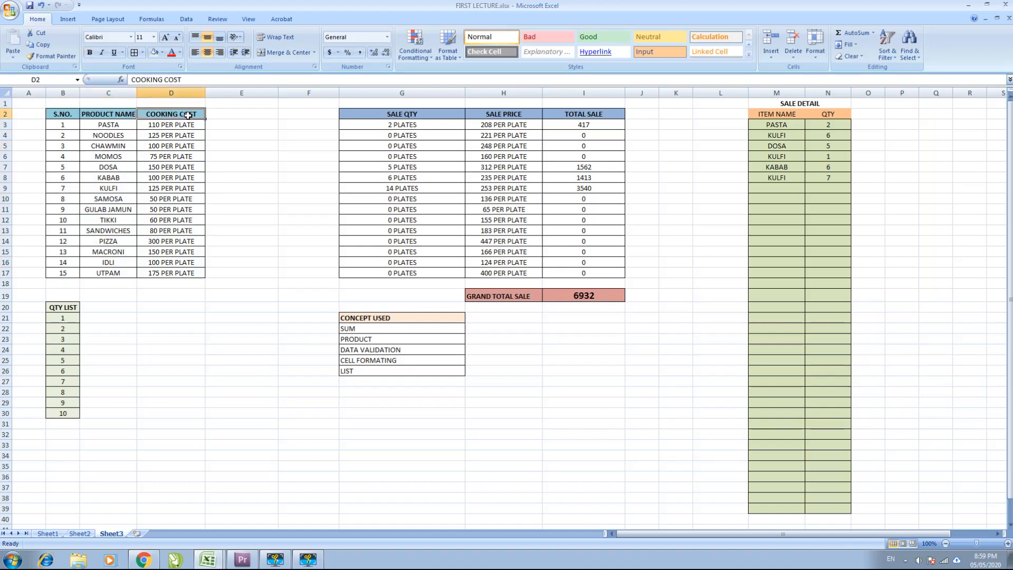
{"action": "left_click_drag", "start_coordinate": [181, 126], "coordinate": [193, 273]}
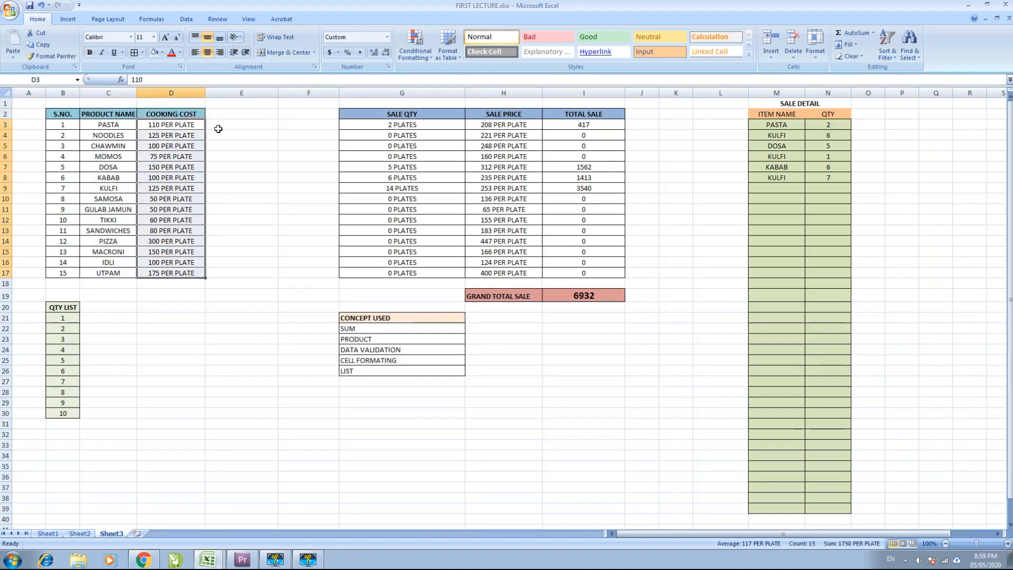
- Enter the plain number 110 in cell E3 beside the Pasta cooking cost
{"action": "left_click", "coordinate": [218, 129]}
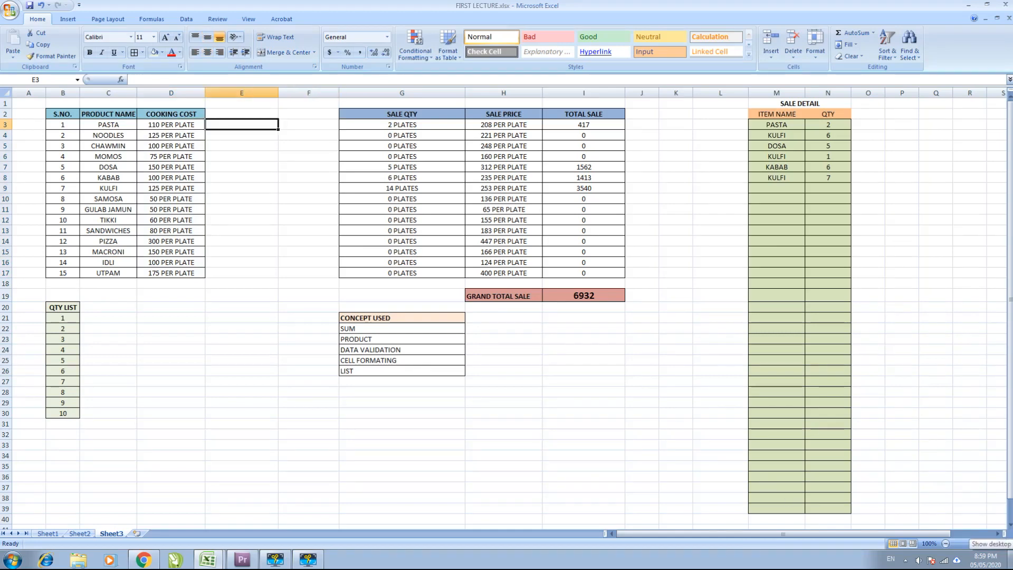
{"action": "type", "text": "110"}
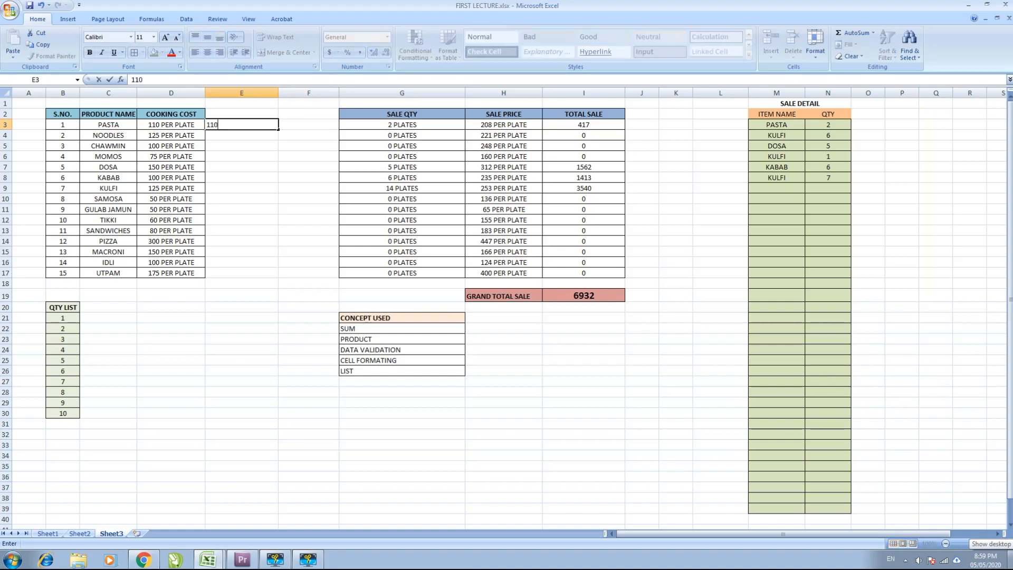
{"action": "key", "text": "Return"}
- Compare the plain number in E3 with the formatted cooking costs down column D
{"action": "key", "text": "Down"}
{"action": "key", "text": "Down"}
{"action": "key", "text": "Down"}
{"action": "key", "text": "Down"}
{"action": "key", "text": "Down"}
{"action": "key", "text": "Down"}
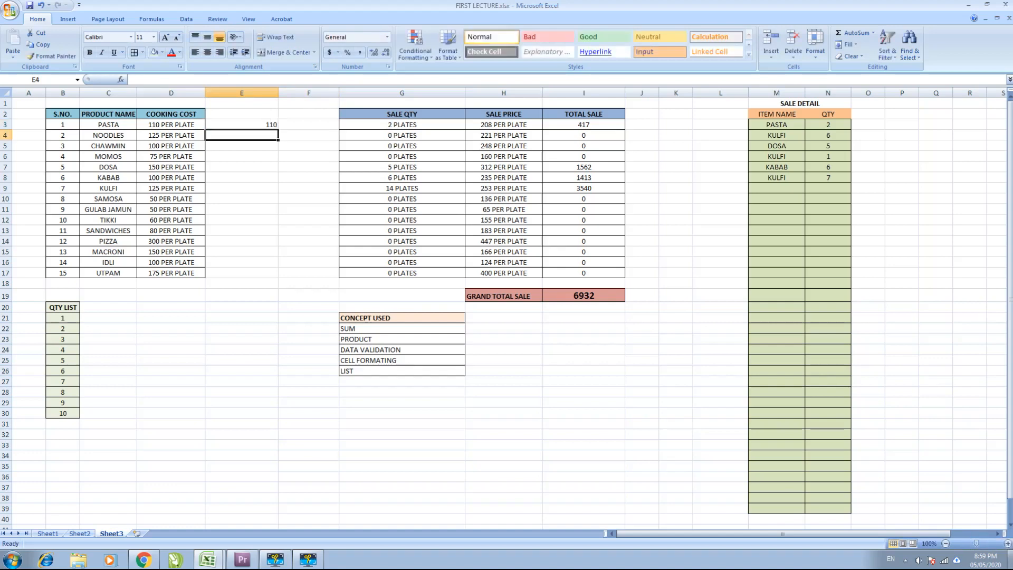
{"action": "key", "text": "Down"}
{"action": "key", "text": "Down"}
{"action": "key", "text": "Down"}
{"action": "key", "text": "Down"}
{"action": "key", "text": "Up"}
{"action": "key", "text": "Up"}
{"action": "key", "text": "Up"}
{"action": "key", "text": "Up"}
{"action": "key", "text": "Up"}
{"action": "key", "text": "Up"}
{"action": "key", "text": "Up"}
{"action": "key", "text": "Up"}
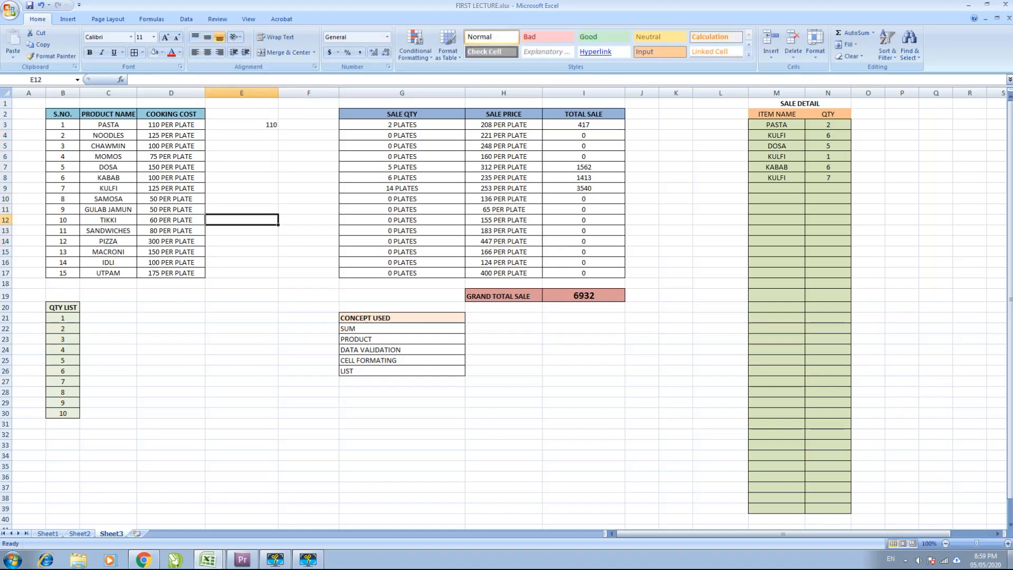
{"action": "key", "text": "Up"}
{"action": "key", "text": "Up"}
{"action": "key", "text": "Up"}
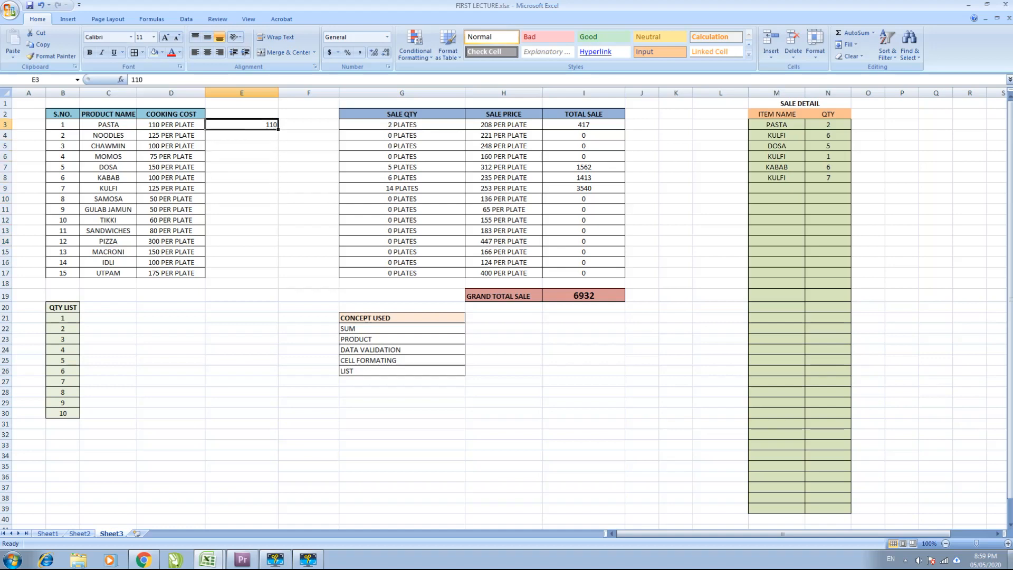
{"action": "key", "text": "Left"}
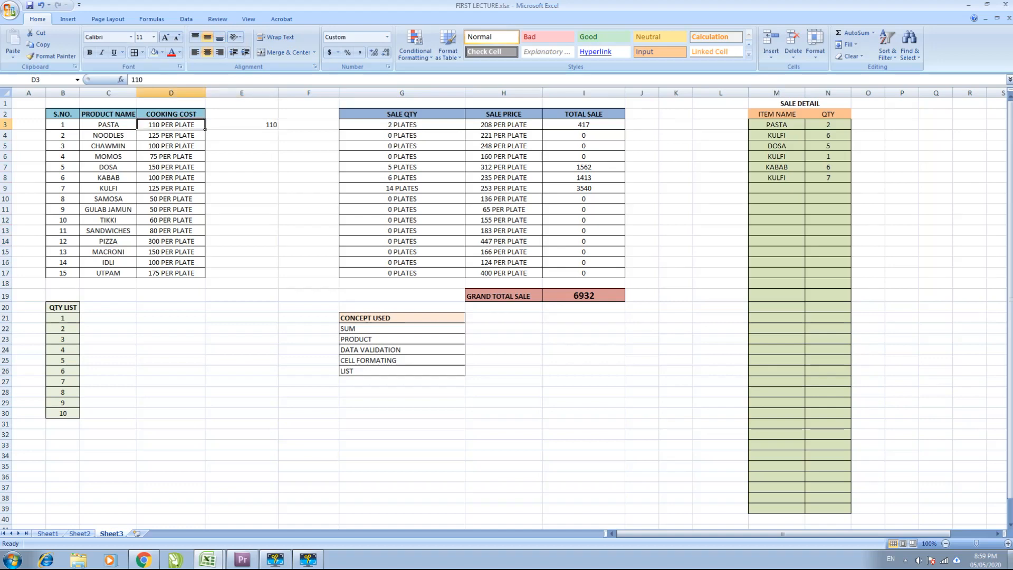
{"action": "key", "text": "Right"}
{"action": "key", "text": "Left"}
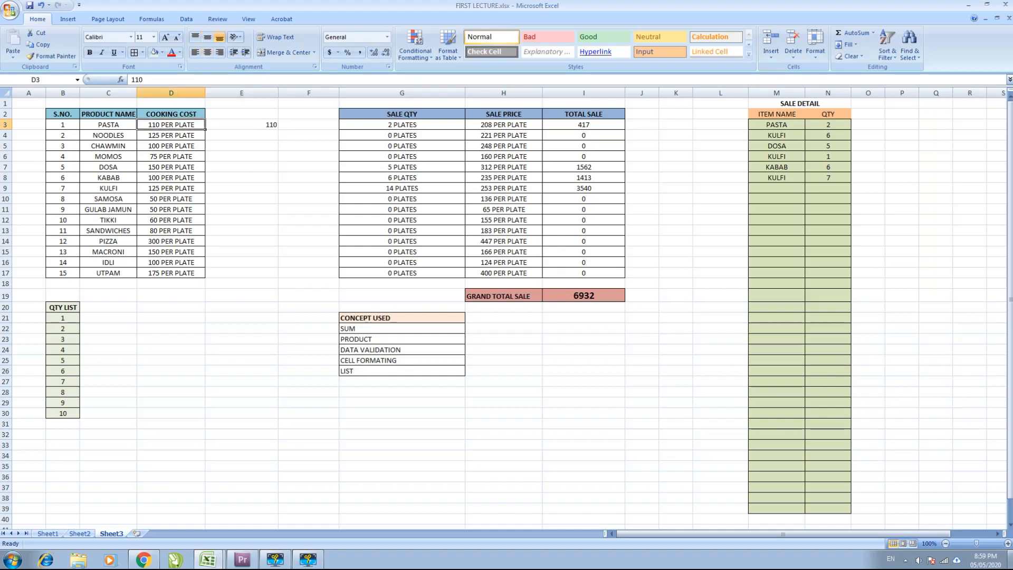
{"action": "key", "text": "Down"}
{"action": "key", "text": "Down"}
{"action": "key", "text": "Down"}
{"action": "key", "text": "Down"}
{"action": "key", "text": "Down"}
{"action": "key", "text": "Down"}
{"action": "key", "text": "Down"}
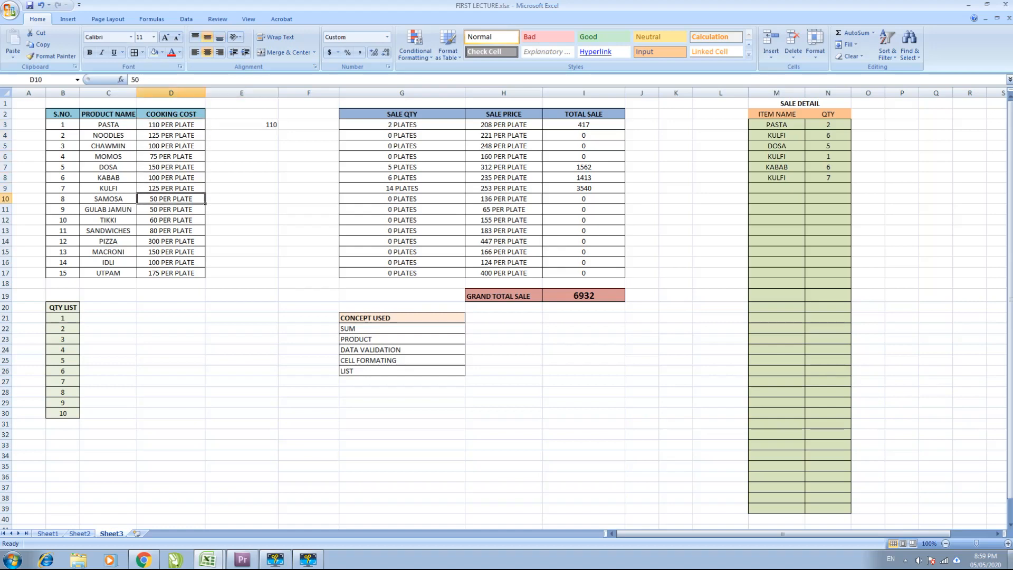
{"action": "key", "text": "Down"}
{"action": "key", "text": "Down"}
{"action": "key", "text": "Down"}
{"action": "key", "text": "Down"}
{"action": "key", "text": "Down"}
{"action": "key", "text": "Down"}
{"action": "key", "text": "Down"}
{"action": "key", "text": "Down"}
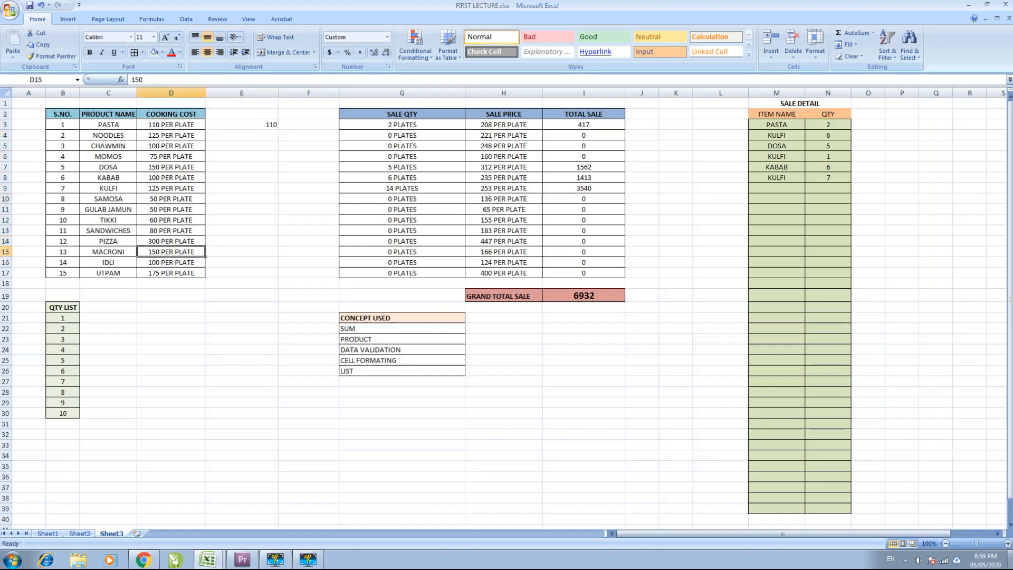
{"action": "key", "text": "Right"}
{"action": "key", "text": "Up"}
{"action": "key", "text": "Up"}
{"action": "key", "text": "Up"}
{"action": "key", "text": "Up"}
{"action": "key", "text": "Up"}
{"action": "key", "text": "Up"}
{"action": "key", "text": "Up"}
{"action": "key", "text": "Up"}
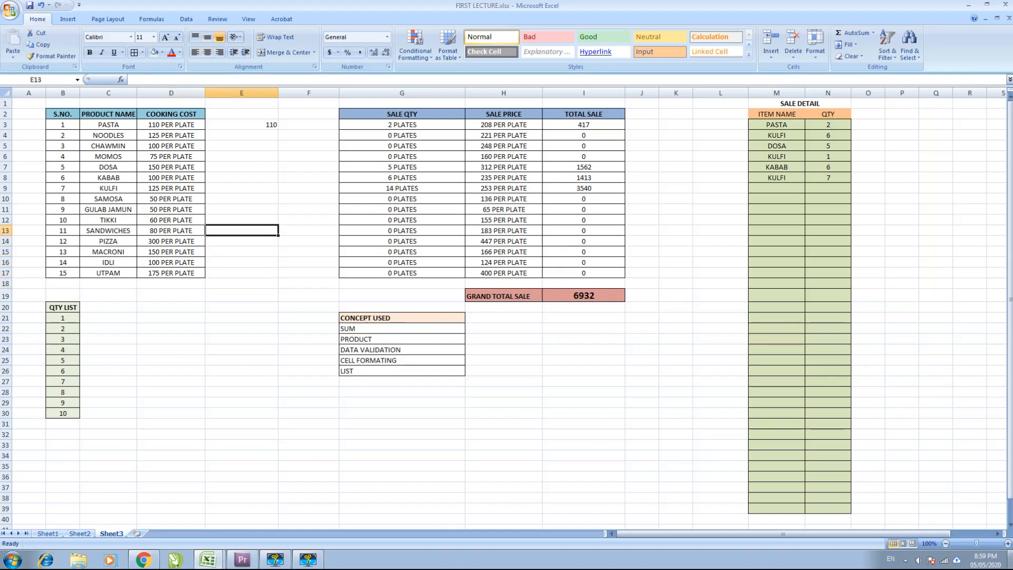
{"action": "key", "text": "Up"}
{"action": "key", "text": "Up"}
{"action": "key", "text": "Up"}
{"action": "key", "text": "Up"}
{"action": "key", "text": "Up"}
{"action": "key", "text": "Up"}
{"action": "key", "text": "Up"}
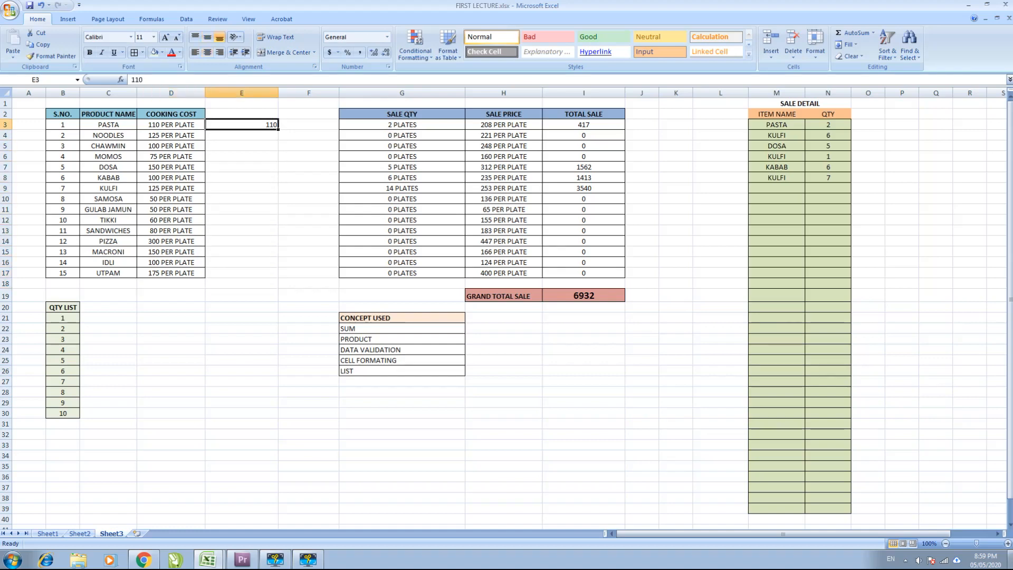
- Replace the entry in E3 with the text 110 PER PLATE and compare it with the neighbouring cooking costs
{"action": "type", "text": "110 PER PLATE"}
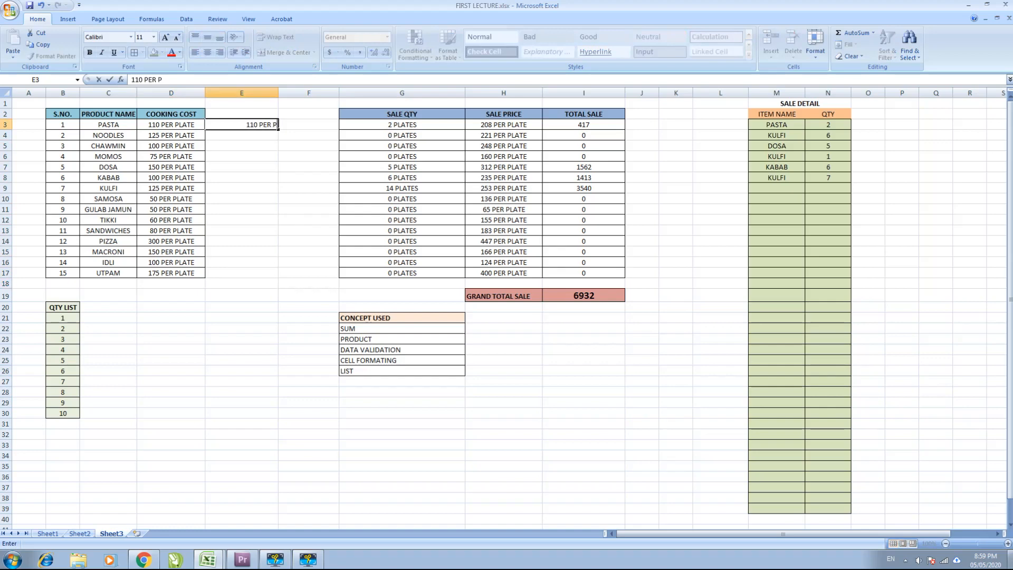
{"action": "key", "text": "Return"}
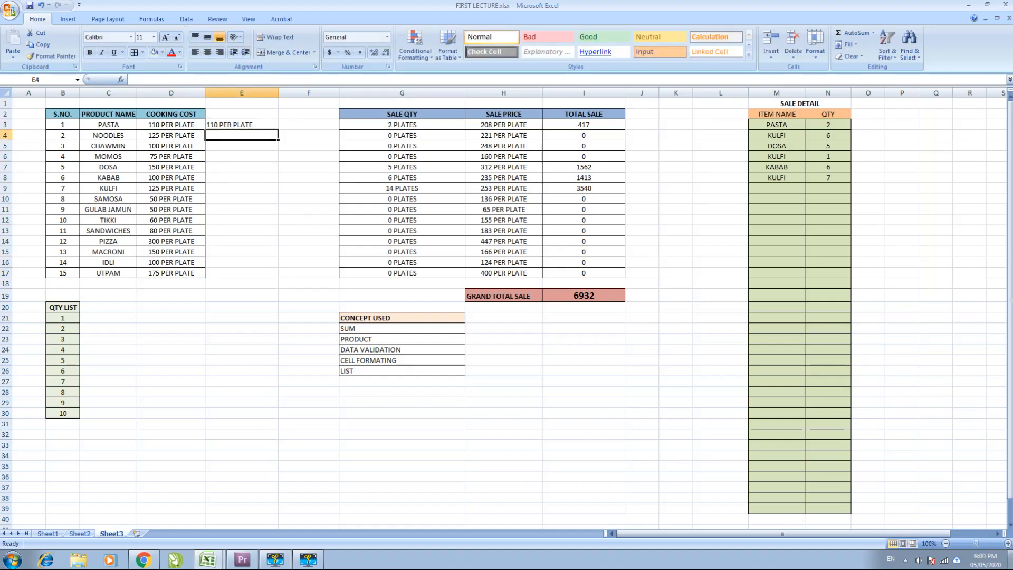
{"action": "key", "text": "Up"}
{"action": "key", "text": "Down"}
{"action": "key", "text": "Left"}
{"action": "key", "text": "Up"}
{"action": "key", "text": "Down"}
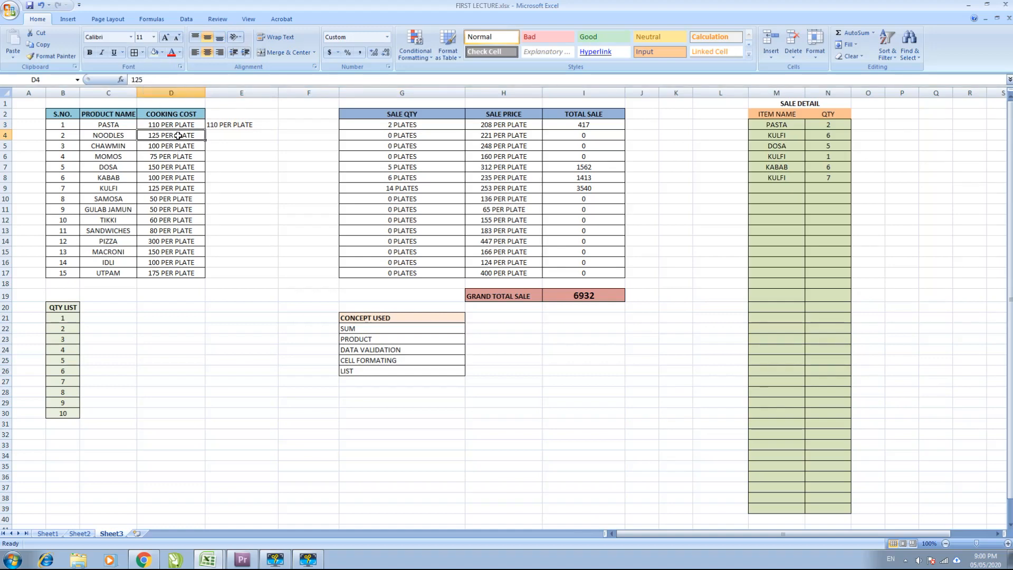
- Review the cooking cost range D3:D17 and clear the trial text from E3
{"action": "left_click", "coordinate": [232, 135]}
{"action": "left_click_drag", "start_coordinate": [163, 127], "coordinate": [178, 270]}
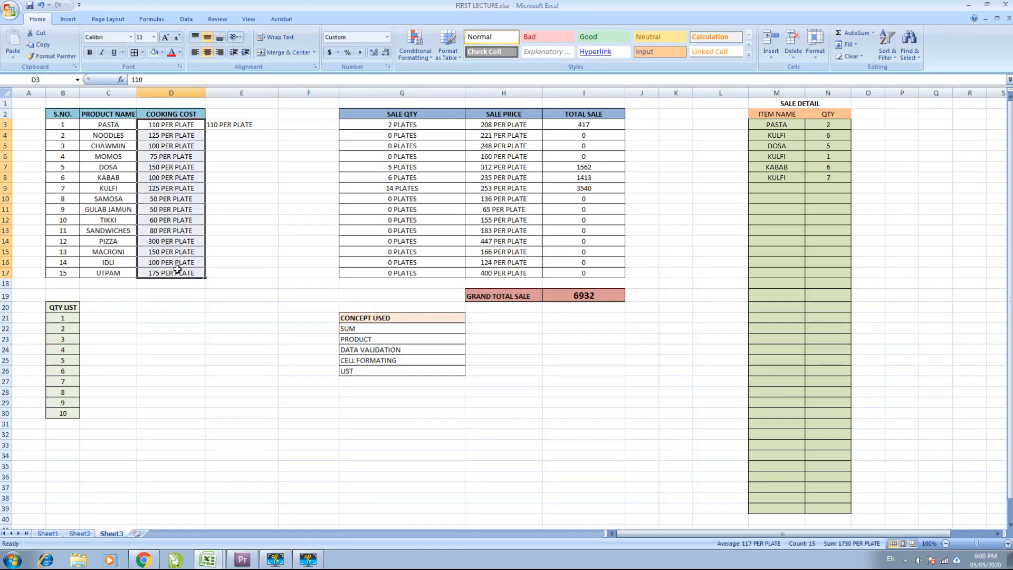
{"action": "left_click", "coordinate": [250, 124]}
{"action": "key", "text": "Delete"}
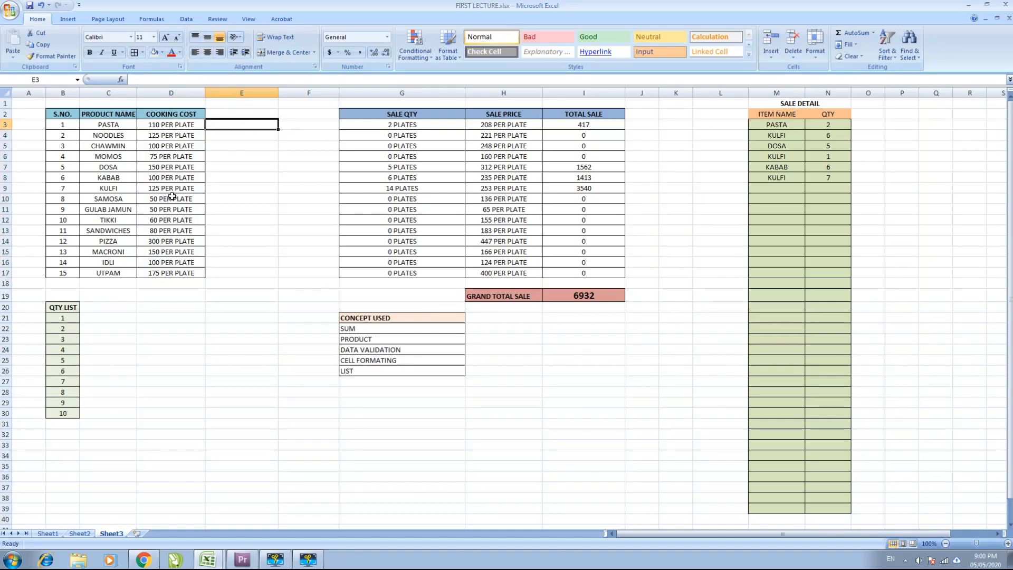
- Review the sale quantity column and record a DOSA sale with quantity 3 in row 9 of the sale detail list
{"action": "left_click", "coordinate": [432, 116]}
{"action": "left_click_drag", "start_coordinate": [428, 127], "coordinate": [427, 275]}
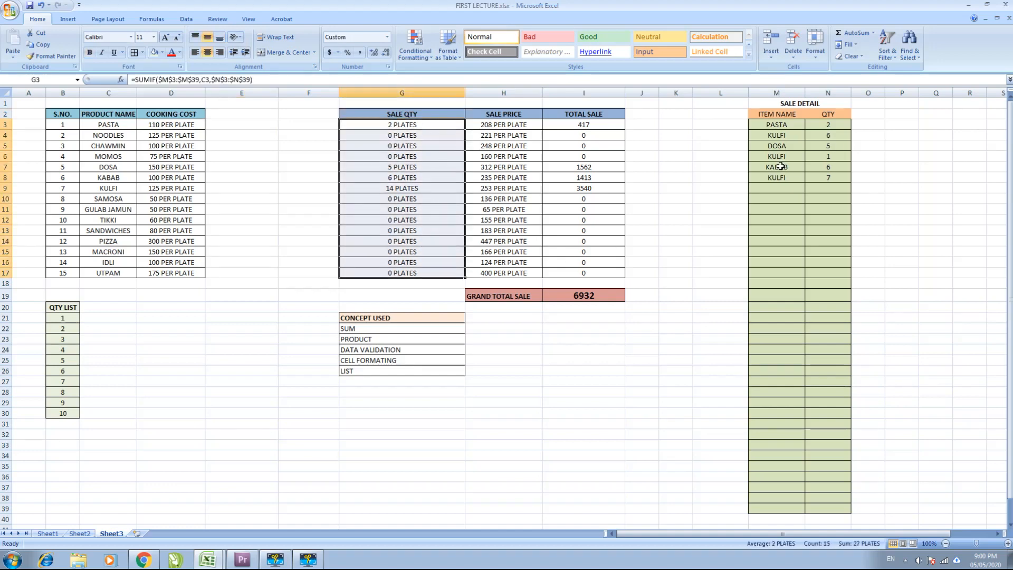
{"action": "left_click", "coordinate": [779, 186]}
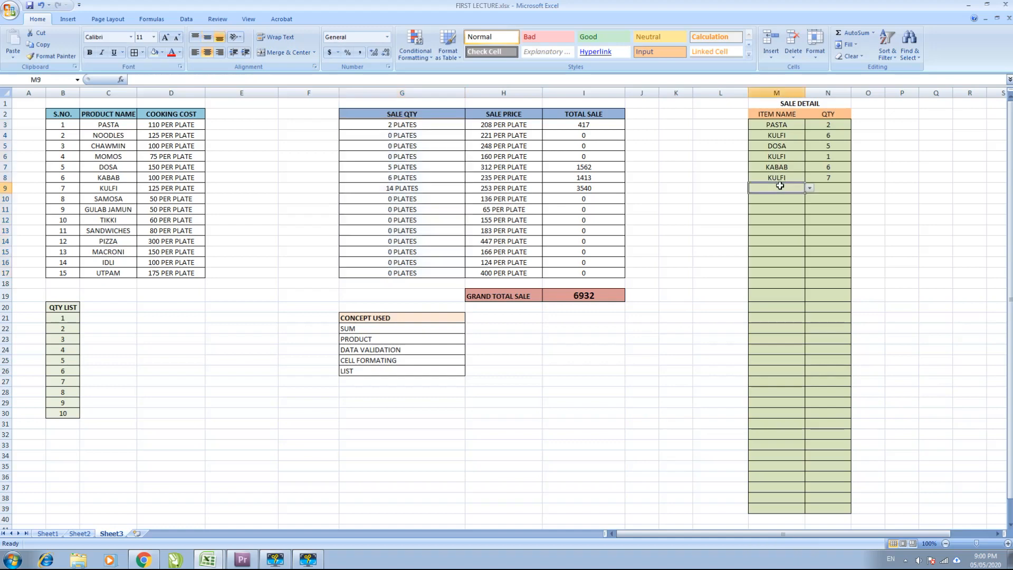
{"action": "left_click", "coordinate": [810, 188]}
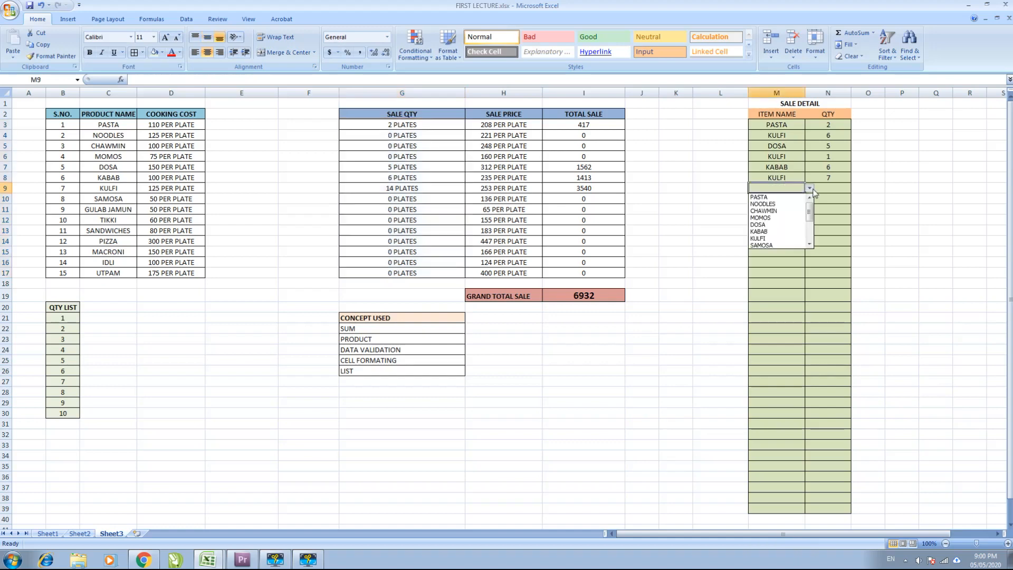
{"action": "left_click", "coordinate": [786, 226]}
{"action": "left_click", "coordinate": [832, 191]}
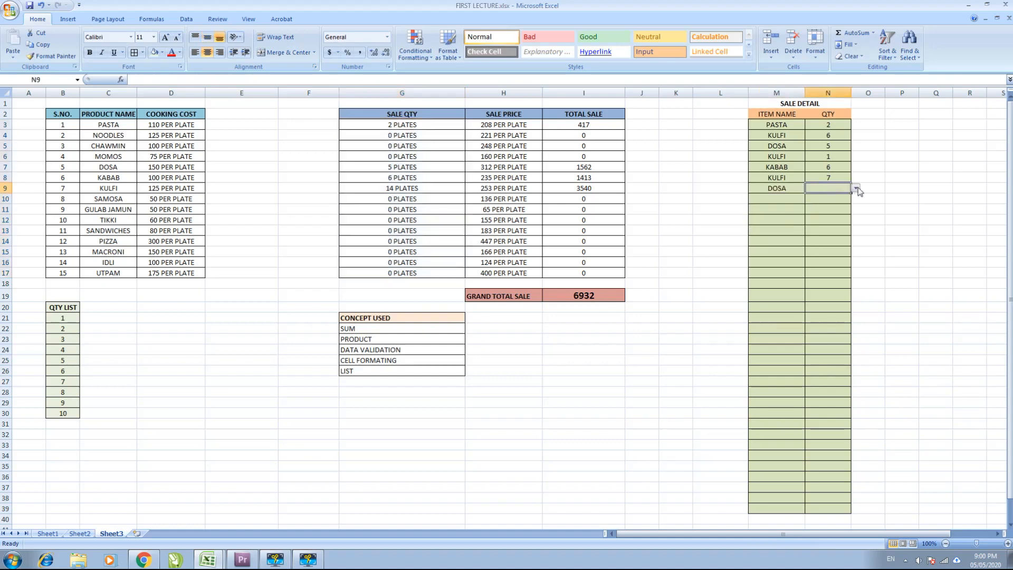
{"action": "left_click", "coordinate": [856, 189]}
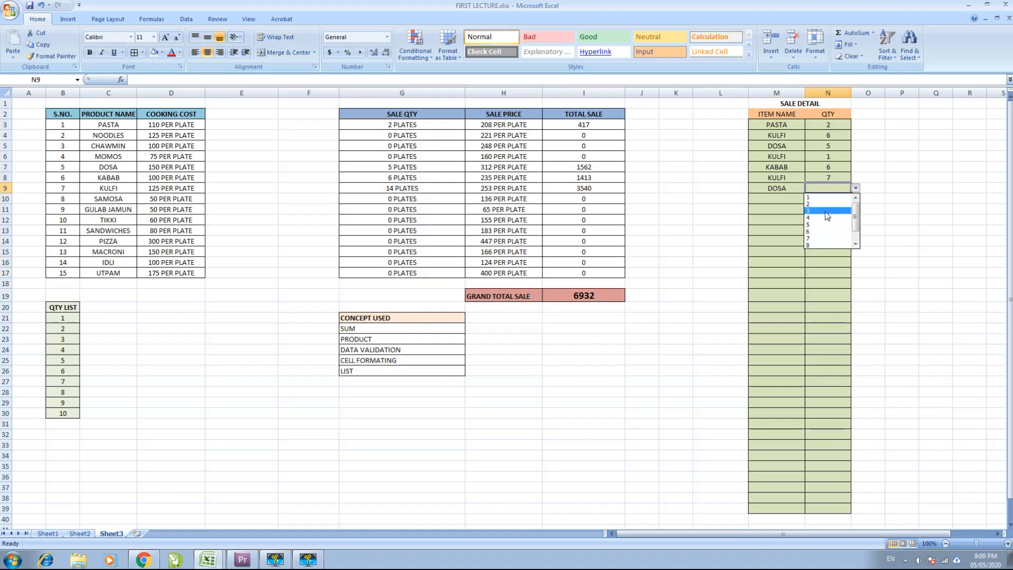
{"action": "left_click", "coordinate": [827, 212]}
- Record a KABAB sale with quantity 4 in row 10 of the sale detail list and check the KULFI sale quantity formula
{"action": "left_click", "coordinate": [763, 198]}
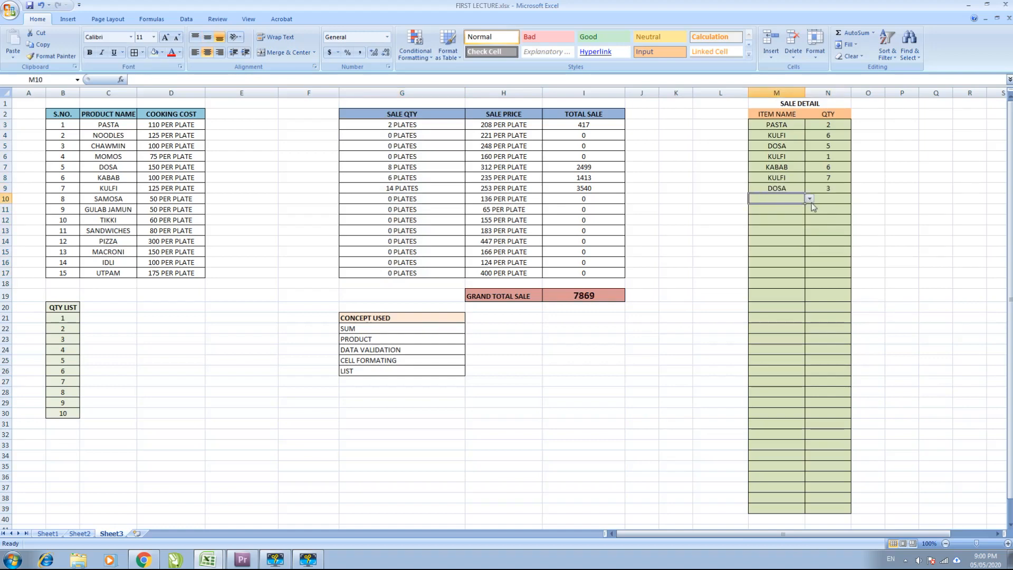
{"action": "left_click", "coordinate": [809, 198]}
{"action": "left_click", "coordinate": [781, 238]}
{"action": "left_click", "coordinate": [839, 202]}
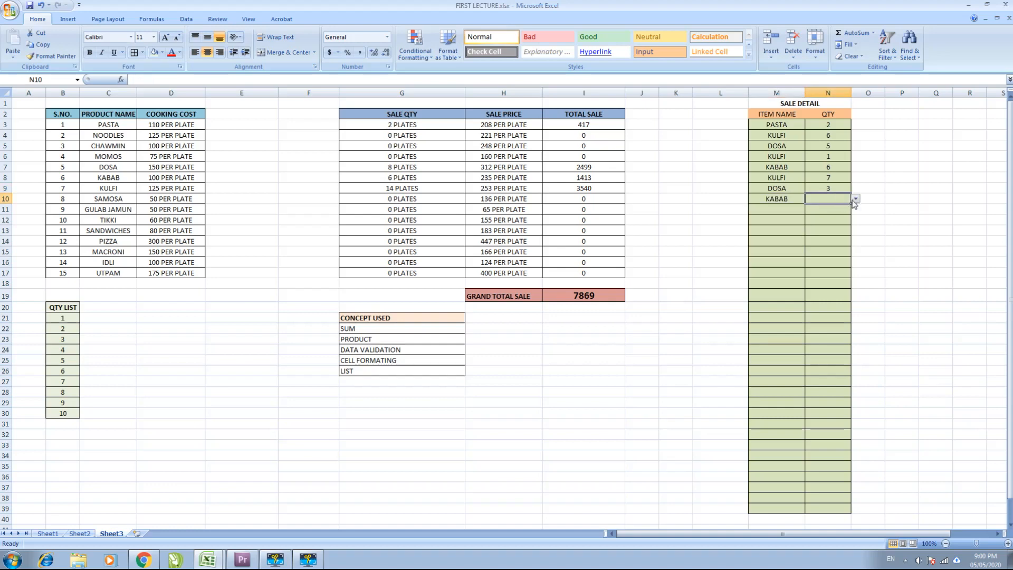
{"action": "left_click", "coordinate": [856, 198]}
{"action": "left_click", "coordinate": [827, 230]}
{"action": "left_click", "coordinate": [394, 190]}
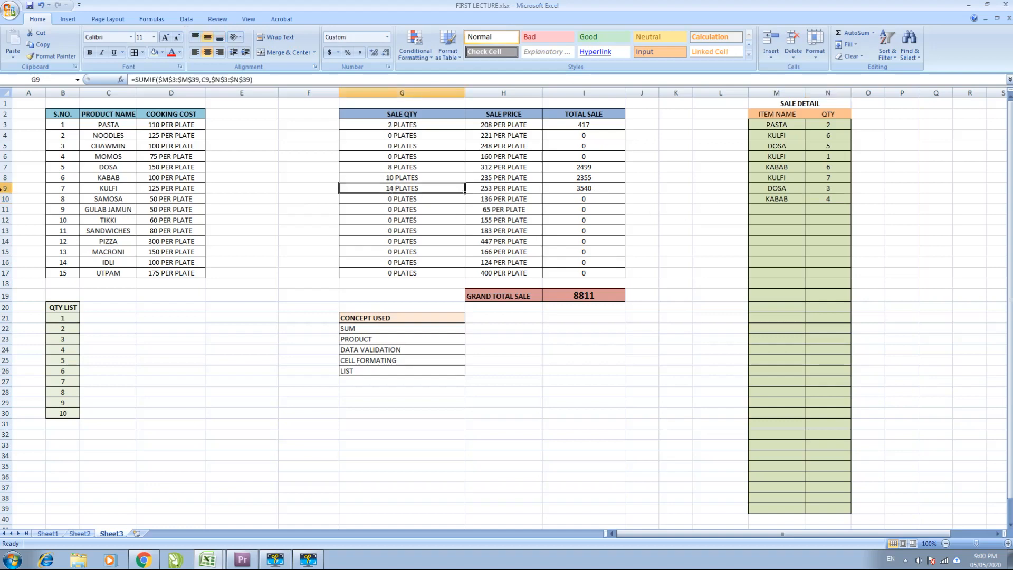
{"action": "left_click", "coordinate": [113, 190]}
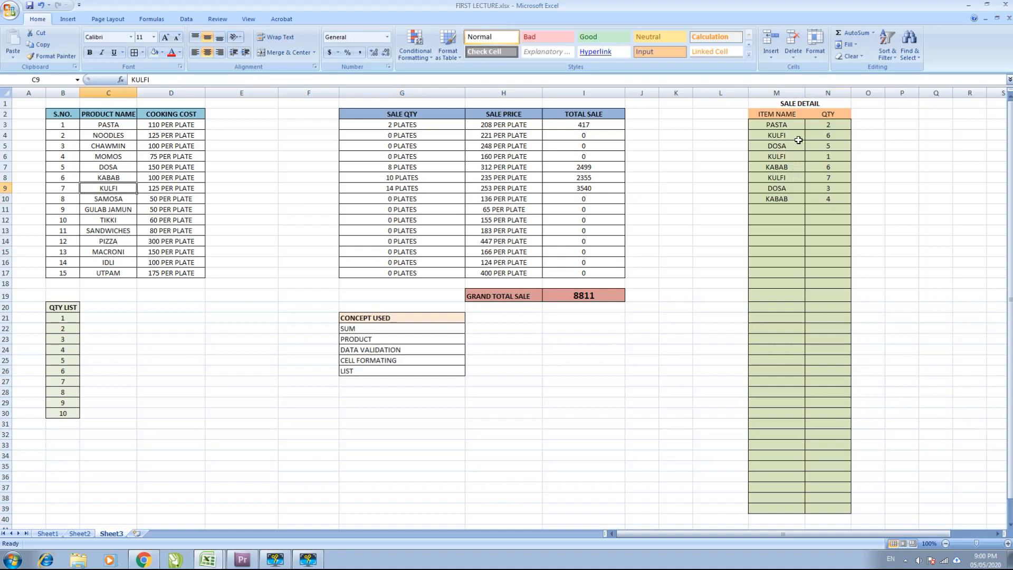
- Record a MOMOS sale with quantity 4 in row 11 of the sale detail list
{"action": "left_click", "coordinate": [793, 209]}
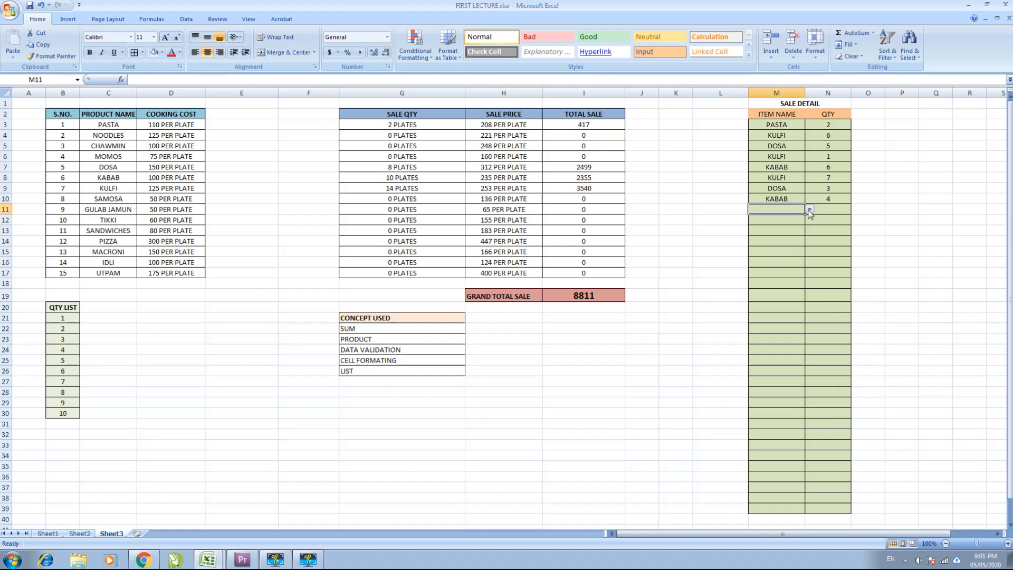
{"action": "left_click", "coordinate": [810, 210]}
{"action": "left_click", "coordinate": [773, 238]}
{"action": "left_click", "coordinate": [836, 210]}
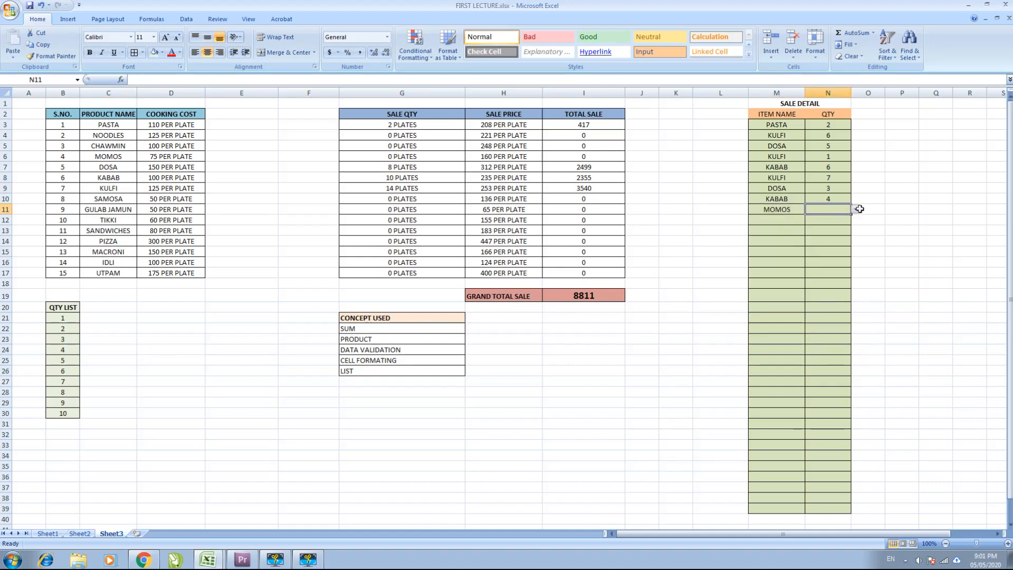
{"action": "left_click", "coordinate": [856, 209]}
- Record a NOODLES sale with quantity 1 in row 12 of the sale detail list
{"action": "left_click", "coordinate": [788, 218]}
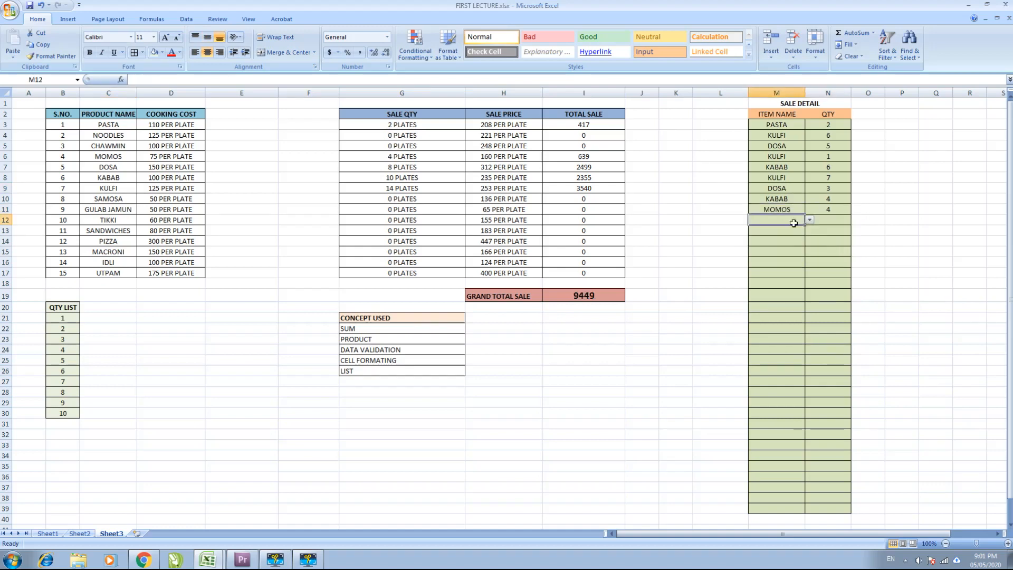
{"action": "left_click", "coordinate": [810, 220]}
{"action": "left_click", "coordinate": [794, 236]}
{"action": "left_click", "coordinate": [836, 219]}
{"action": "left_click", "coordinate": [856, 220]}
{"action": "left_click", "coordinate": [821, 229]}
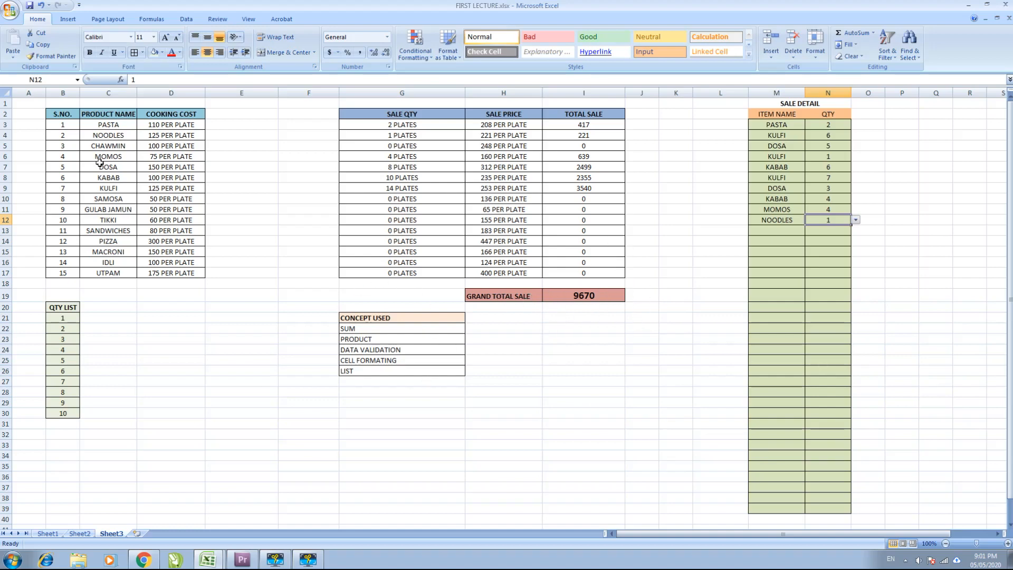
- Review the entries of the CONCEPT USED list from PRODUCT and SUM through to LIST
{"action": "left_click", "coordinate": [380, 328]}
{"action": "left_click", "coordinate": [414, 342]}
{"action": "left_click", "coordinate": [420, 352]}
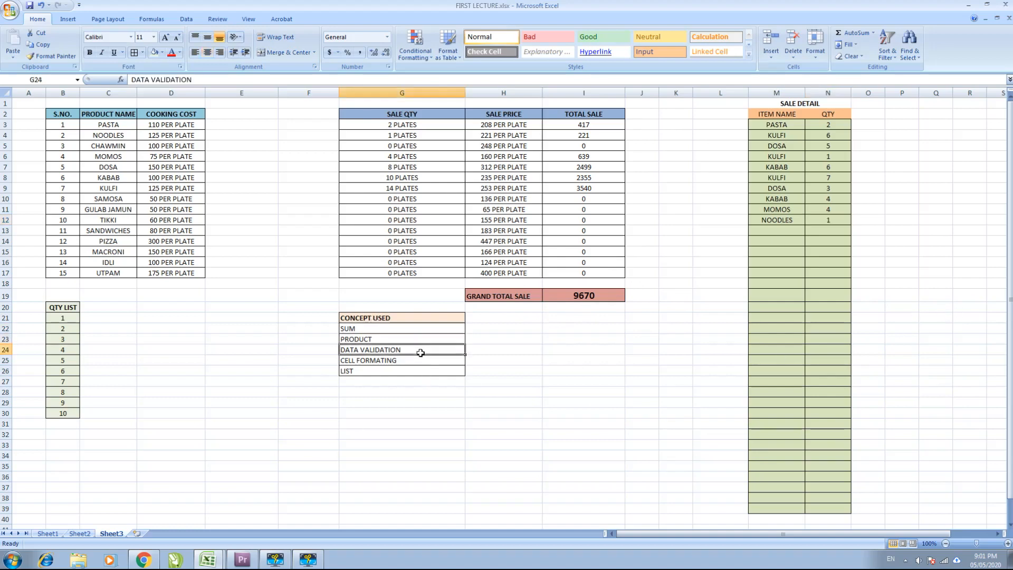
{"action": "left_click", "coordinate": [423, 363]}
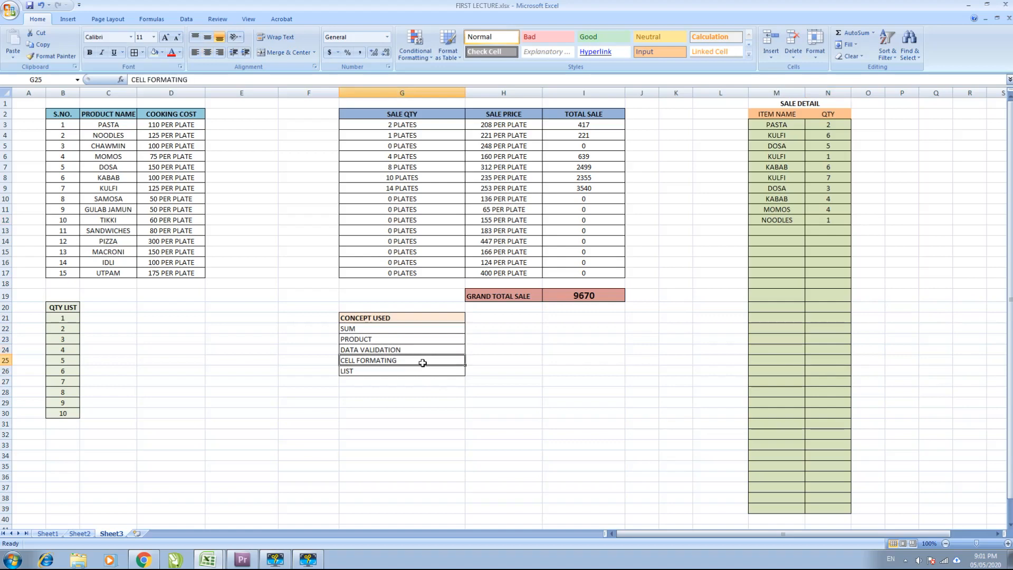
{"action": "left_click", "coordinate": [427, 374]}
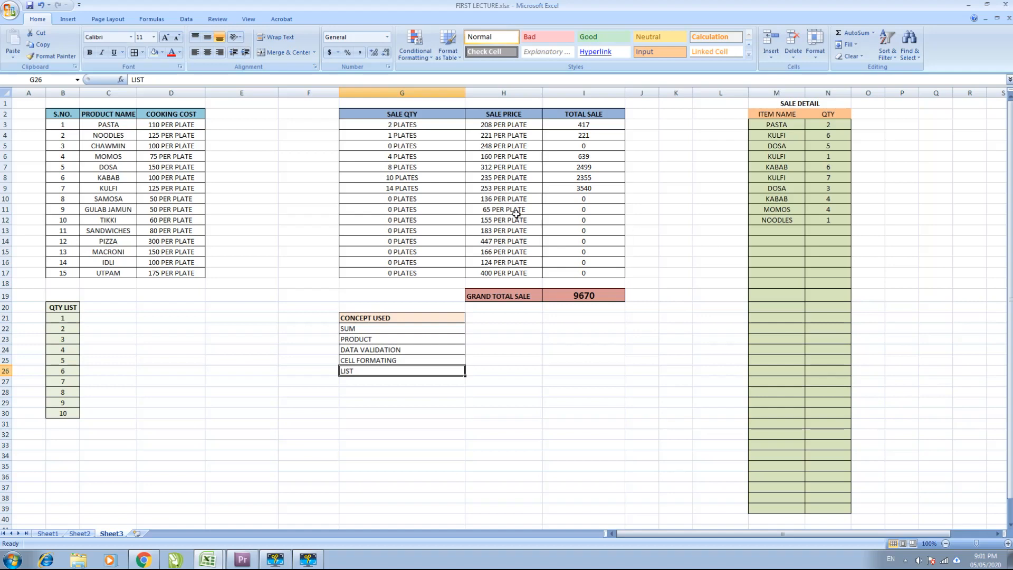
- Review the sale quantity, sale price and total sale columns in rows 3 to 17
{"action": "left_click_drag", "start_coordinate": [423, 127], "coordinate": [444, 269]}
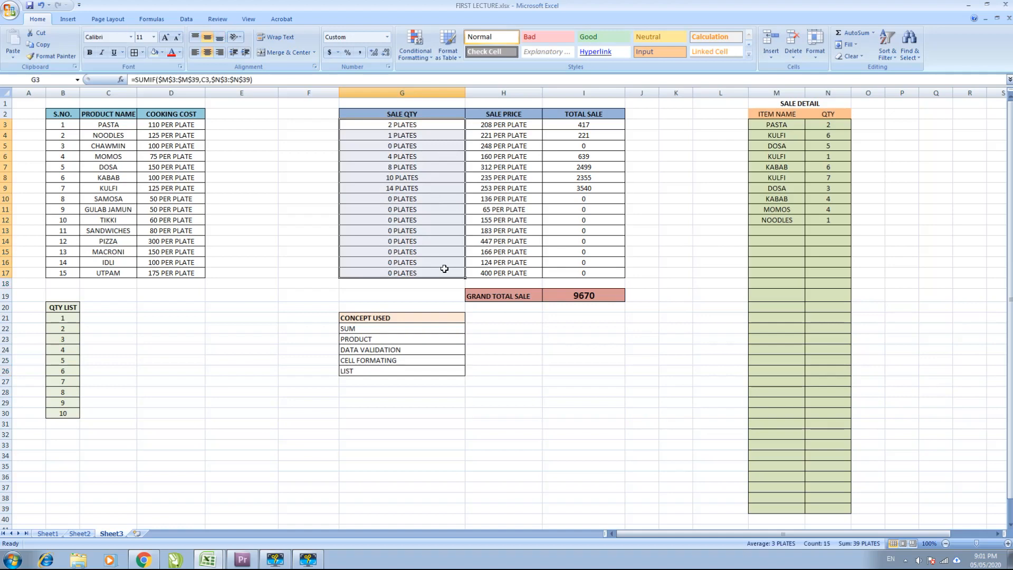
{"action": "left_click", "coordinate": [484, 124]}
{"action": "left_click_drag", "start_coordinate": [484, 124], "coordinate": [493, 276]}
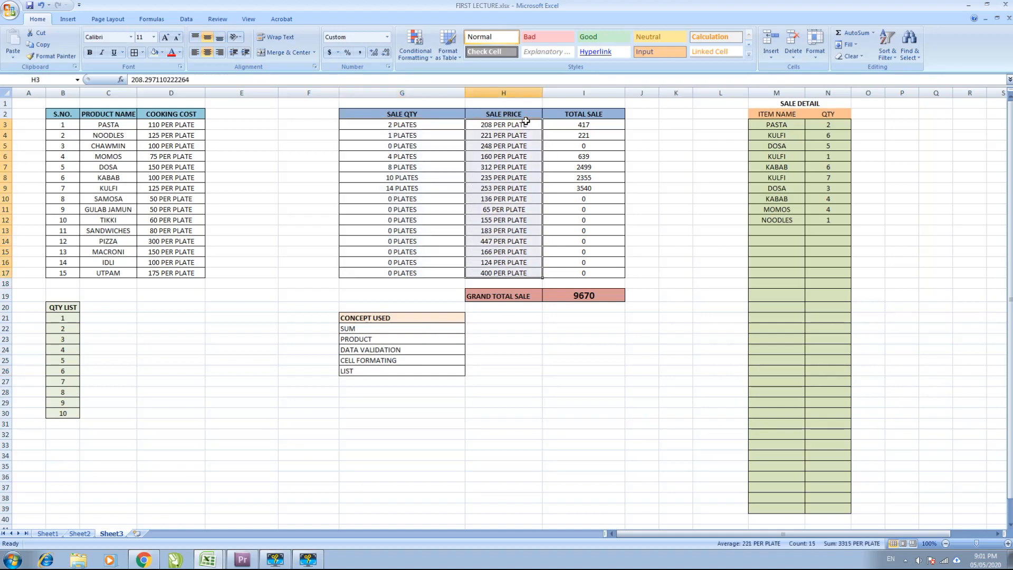
{"action": "left_click", "coordinate": [526, 121]}
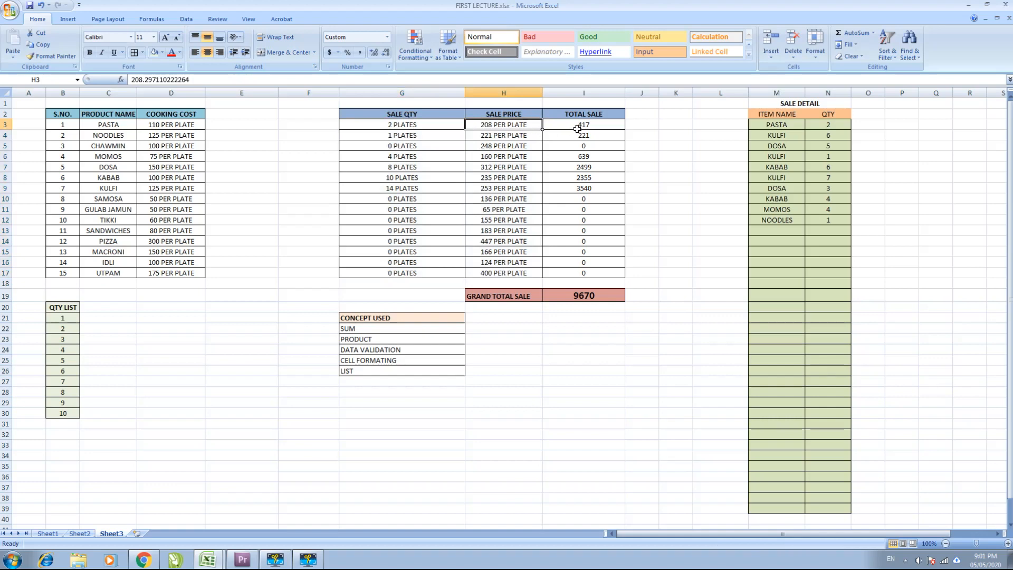
{"action": "left_click_drag", "start_coordinate": [577, 128], "coordinate": [573, 274]}
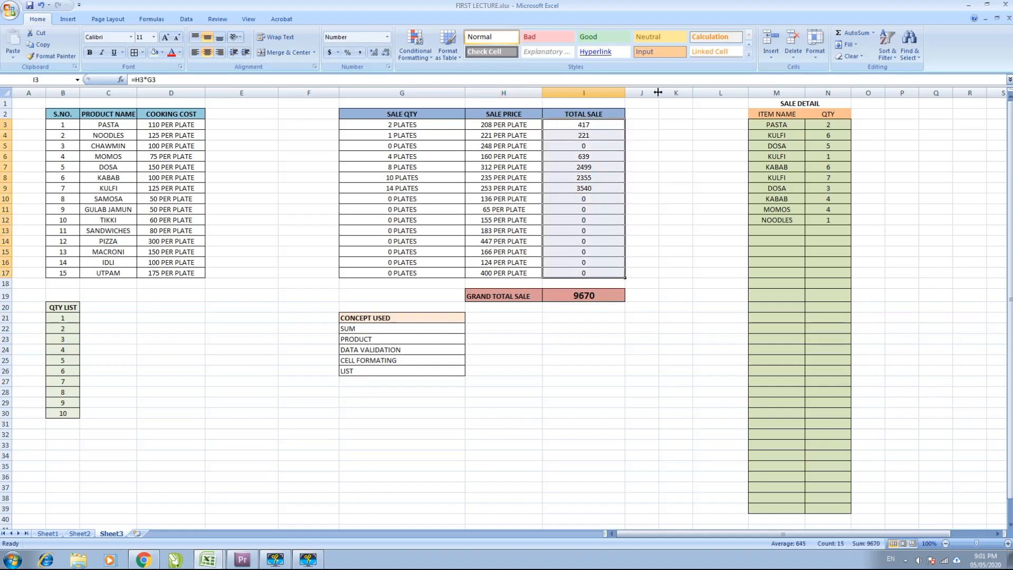
{"action": "left_click", "coordinate": [306, 142]}
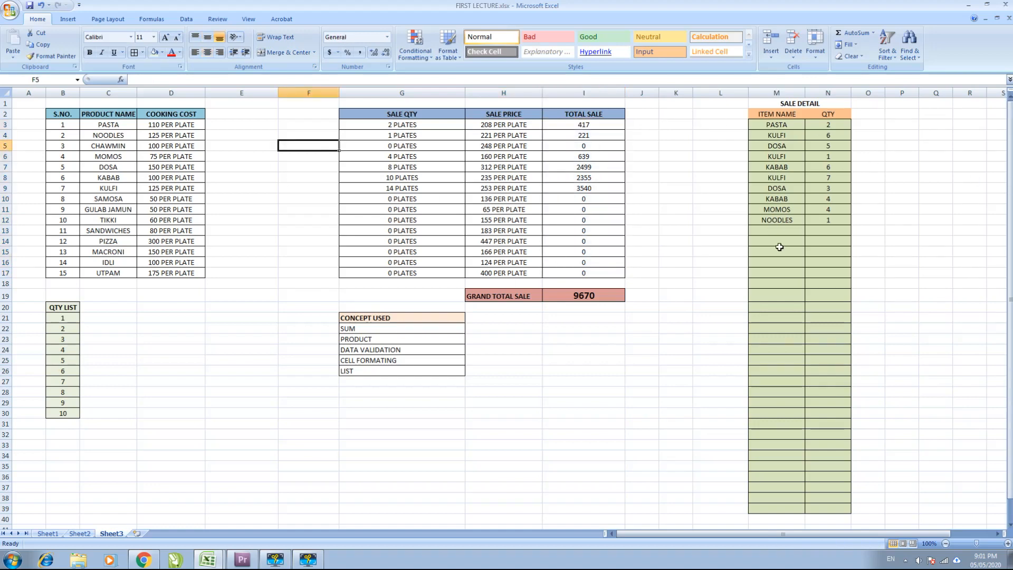
- Record a CHAWMIN sale with quantity 4 in row 13 of the sale detail list and check the grand total formula
{"action": "left_click", "coordinate": [790, 231]}
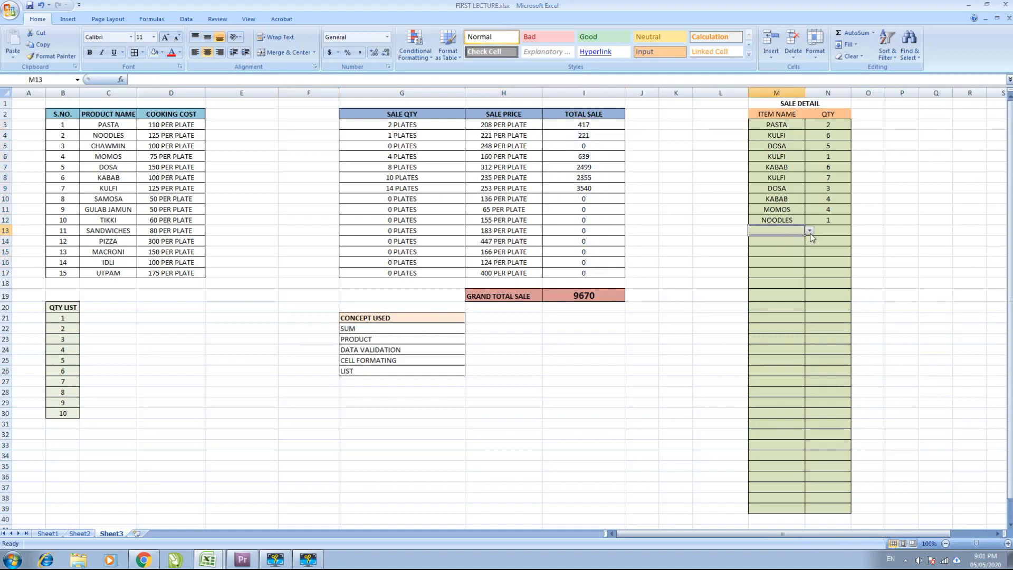
{"action": "left_click", "coordinate": [811, 233]}
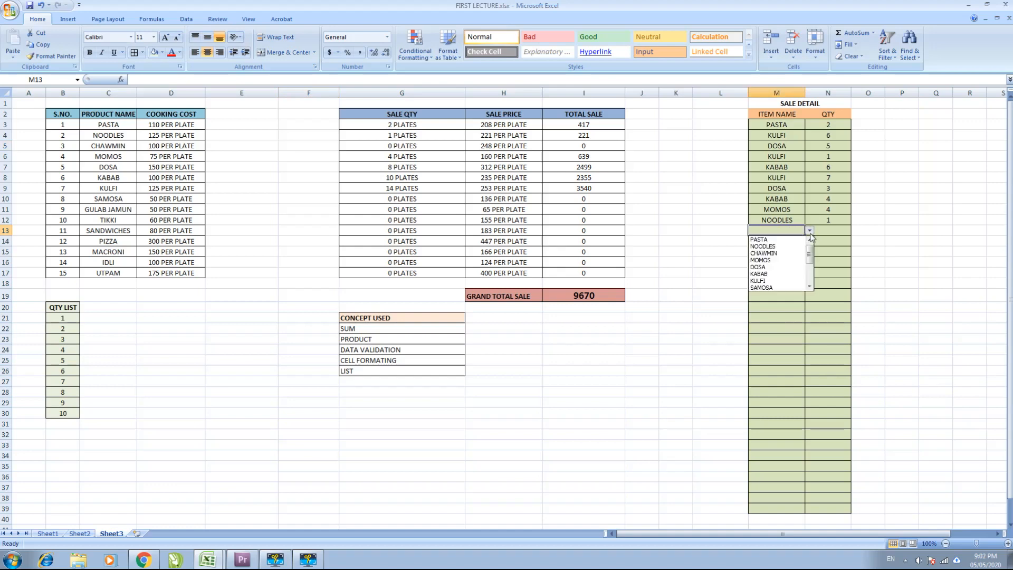
{"action": "left_click", "coordinate": [774, 251]}
{"action": "left_click", "coordinate": [835, 232]}
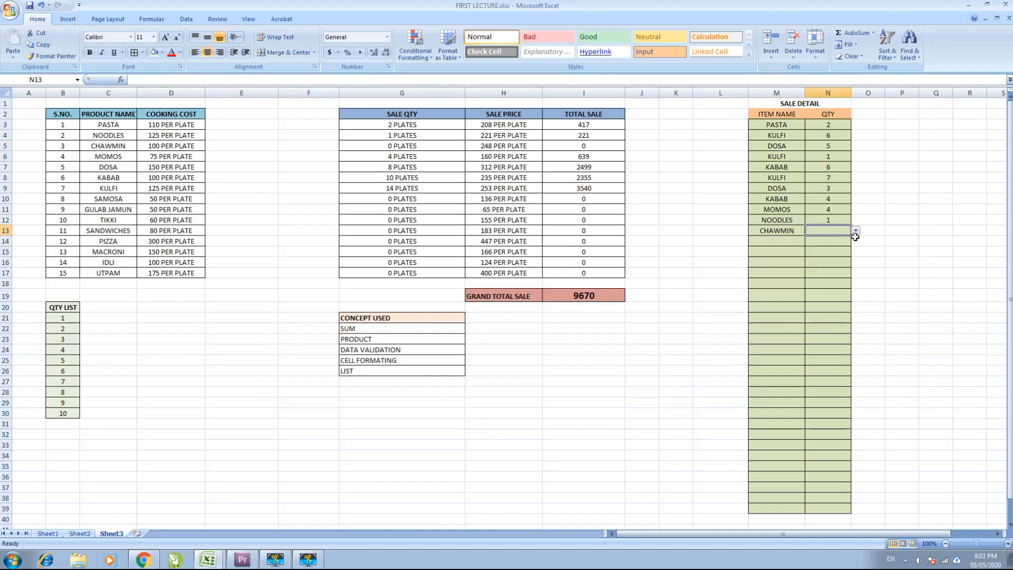
{"action": "left_click", "coordinate": [855, 231]}
{"action": "left_click", "coordinate": [837, 264]}
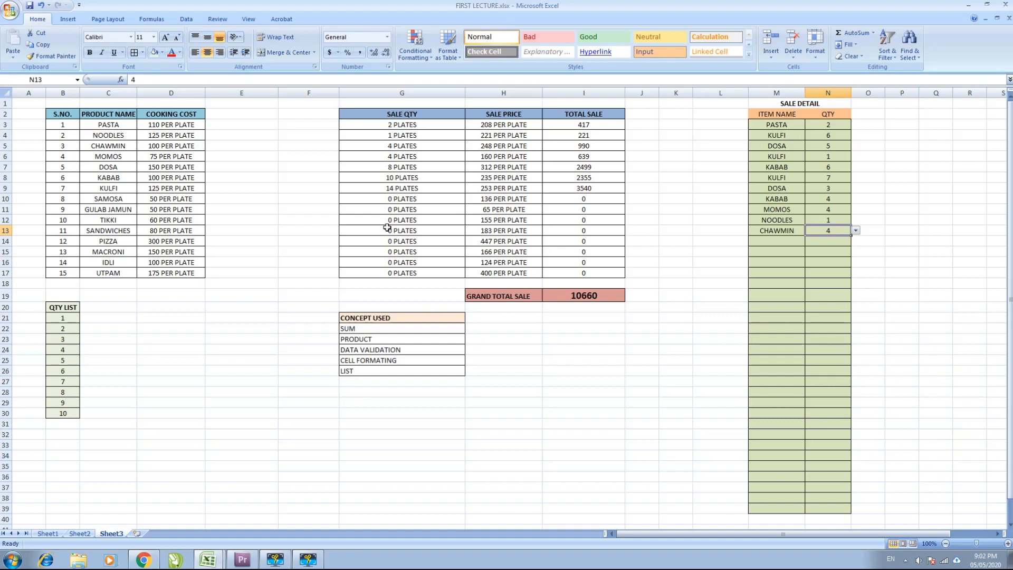
{"action": "left_click", "coordinate": [585, 298]}
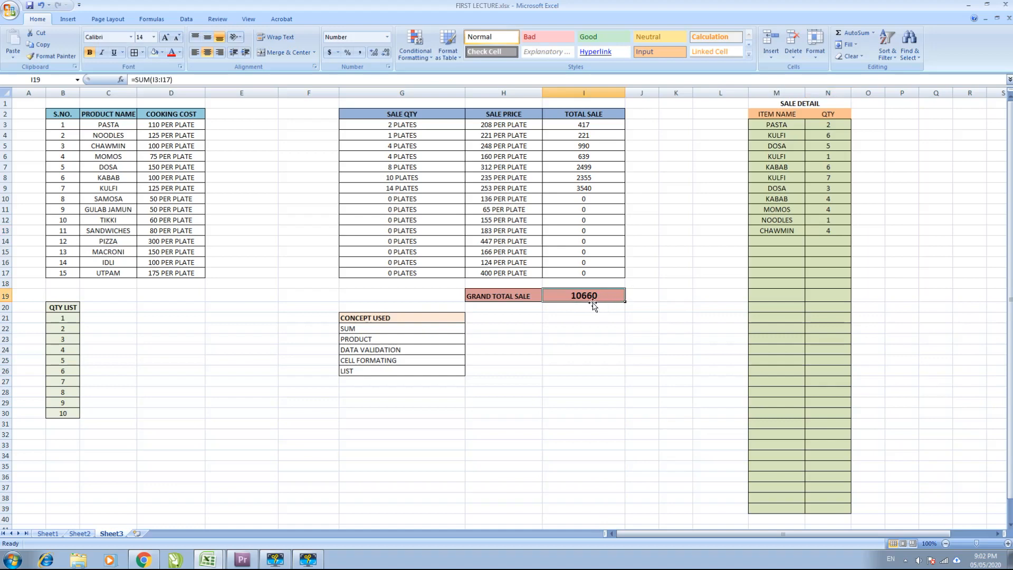
- Re-enter the serial numbers 1, 2, 3 and 4 in cells B3 to B6 of the S.NO. column
{"action": "left_click_drag", "start_coordinate": [63, 125], "coordinate": [63, 271]}
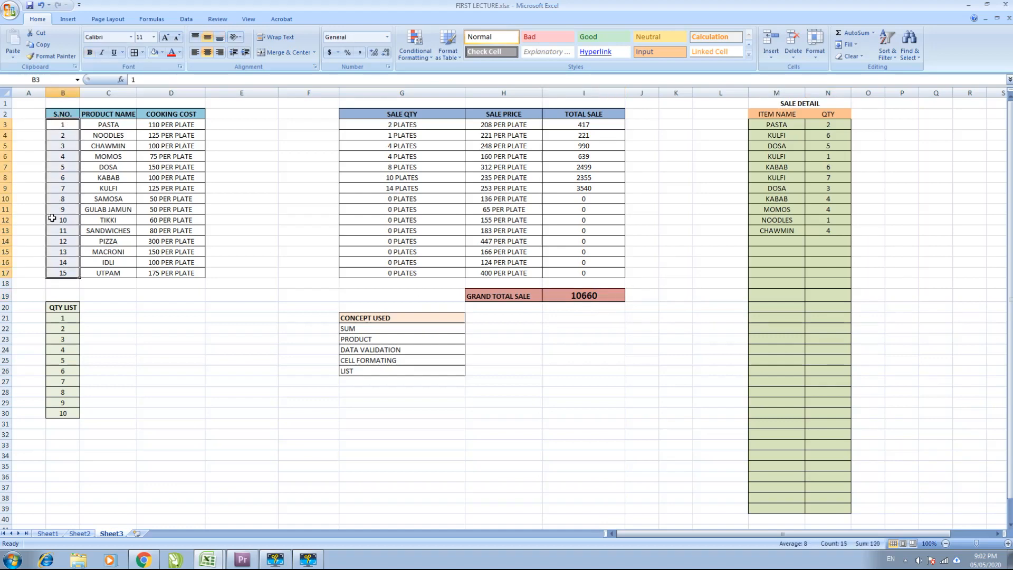
{"action": "left_click", "coordinate": [63, 128]}
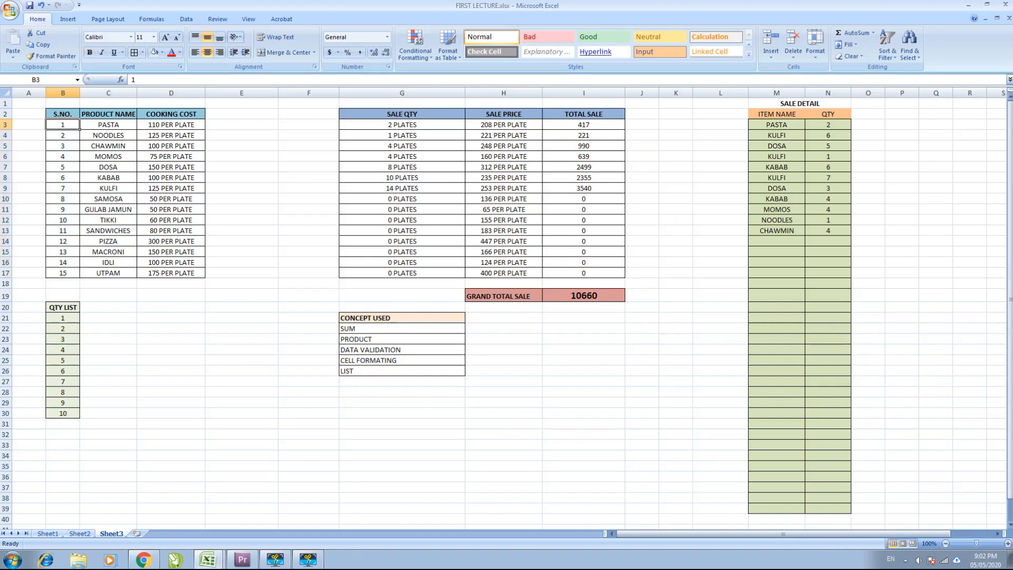
{"action": "key", "text": "Down"}
{"action": "key", "text": "Up"}
{"action": "type", "text": "1"}
{"action": "key", "text": "Return"}
{"action": "type", "text": "2"}
{"action": "key", "text": "Return"}
{"action": "type", "text": "3"}
{"action": "key", "text": "Return"}
{"action": "type", "text": "4"}
{"action": "key", "text": "Return"}
- Fill the serial number series down from B3:B4 to B17
{"action": "key", "text": "Up"}
{"action": "key", "text": "Up"}
{"action": "key", "text": "Up"}
{"action": "key", "text": "Up"}
{"action": "key", "text": "Down"}
{"action": "key", "text": "Up"}
{"action": "key", "text": "shift+Down"}
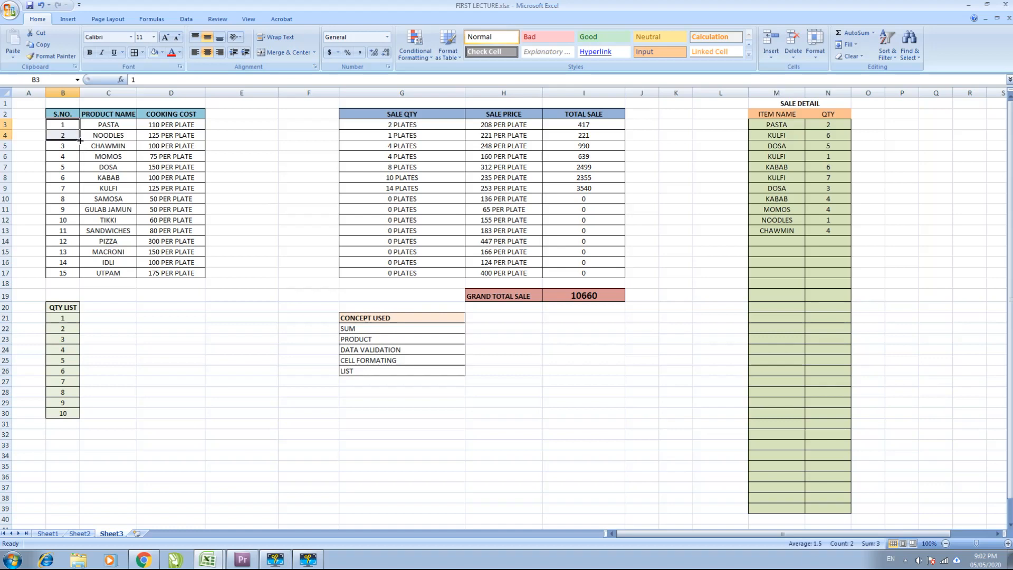
{"action": "left_click_drag", "start_coordinate": [79, 140], "coordinate": [79, 274]}
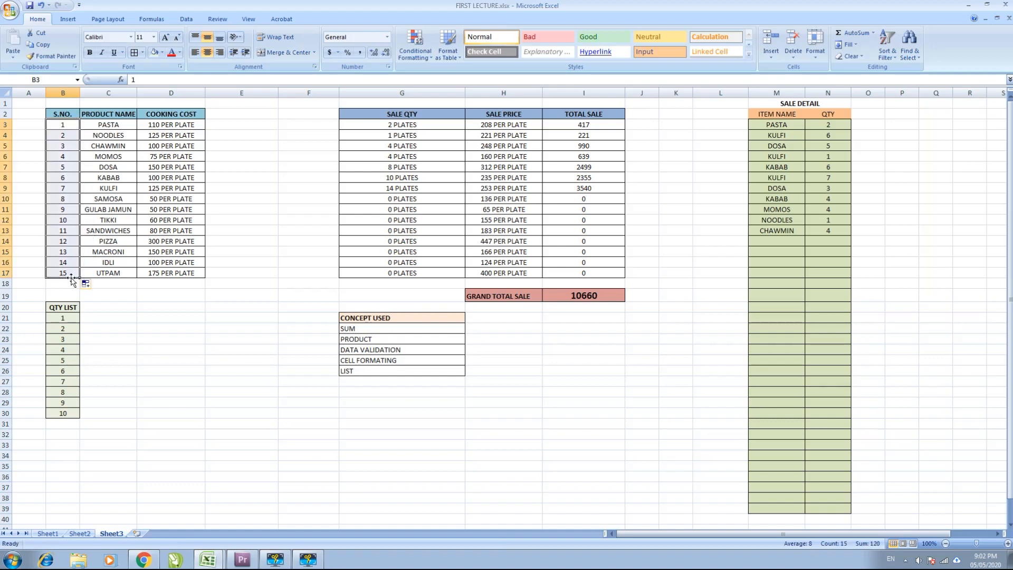
- Inspect the PASTA name and its cooking cost entry, and select the empty range E3:E17
{"action": "left_click", "coordinate": [118, 127]}
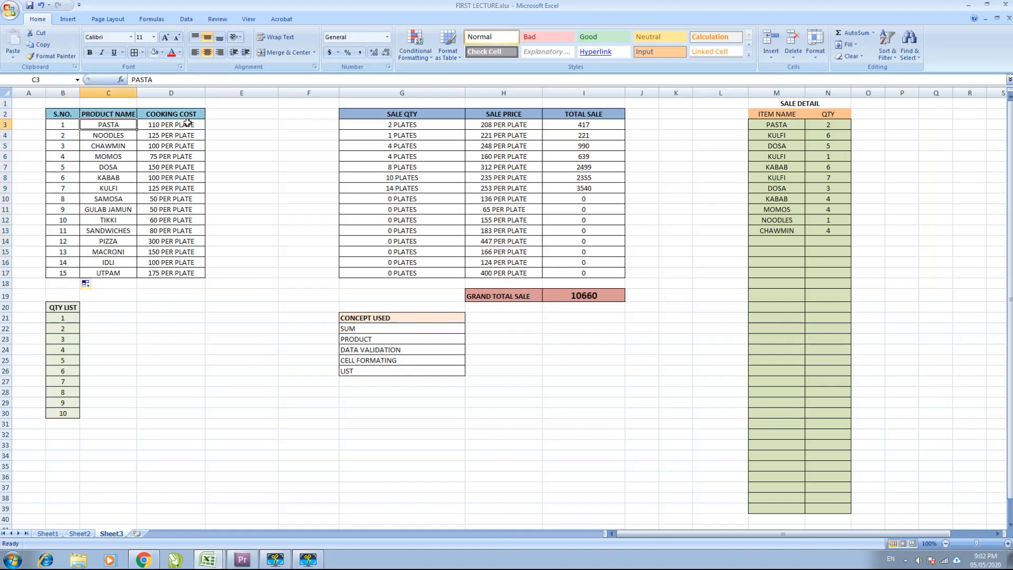
{"action": "left_click", "coordinate": [188, 124]}
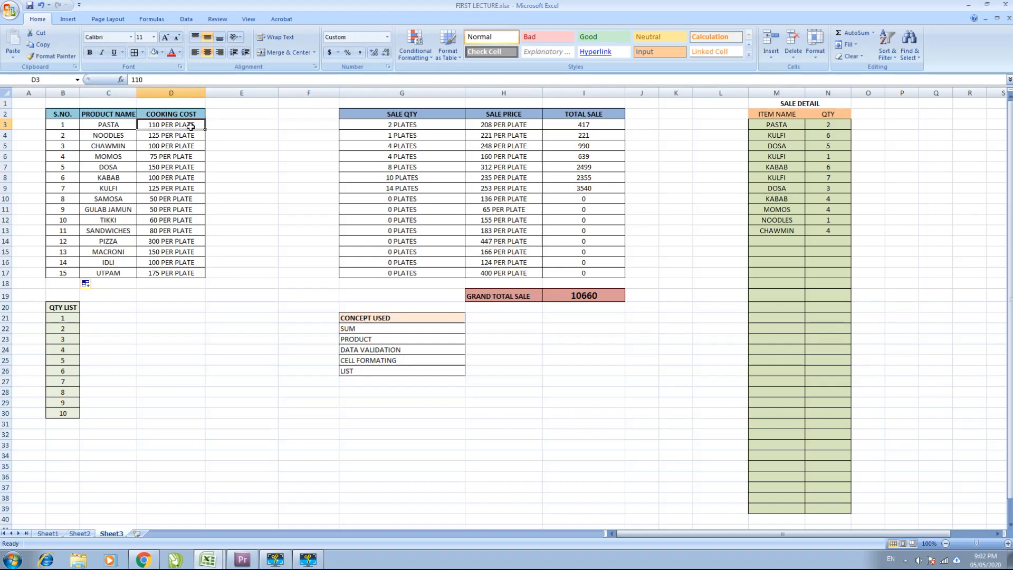
{"action": "left_click", "coordinate": [261, 128]}
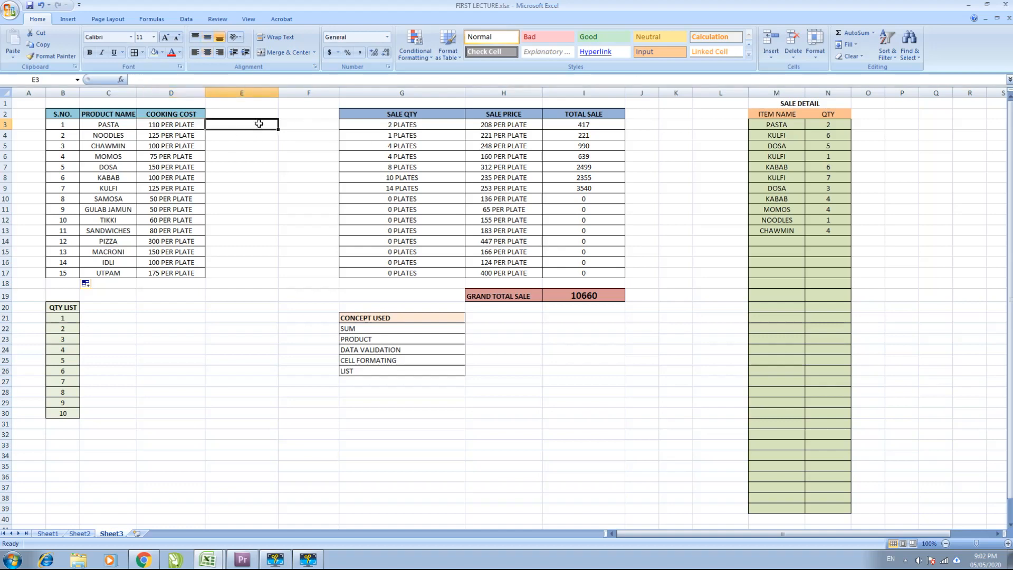
{"action": "left_click_drag", "start_coordinate": [259, 123], "coordinate": [271, 274]}
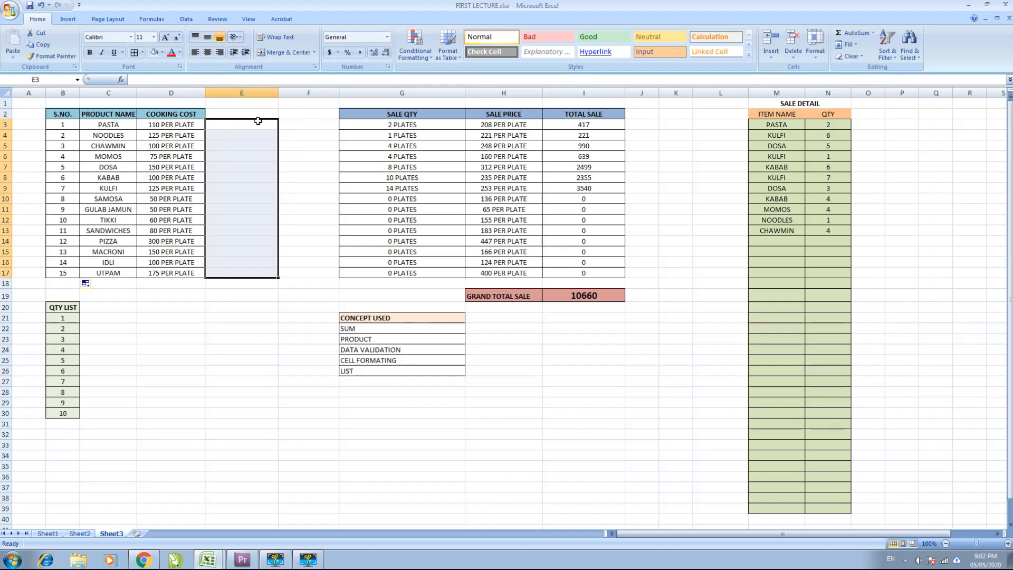
{"action": "left_click", "coordinate": [388, 40]}
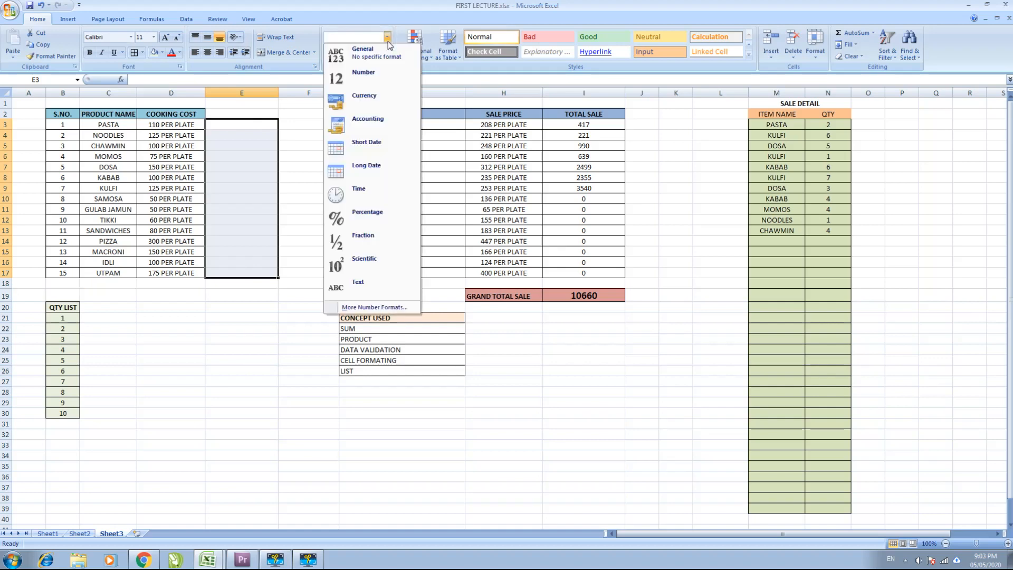
{"action": "left_click", "coordinate": [397, 310]}
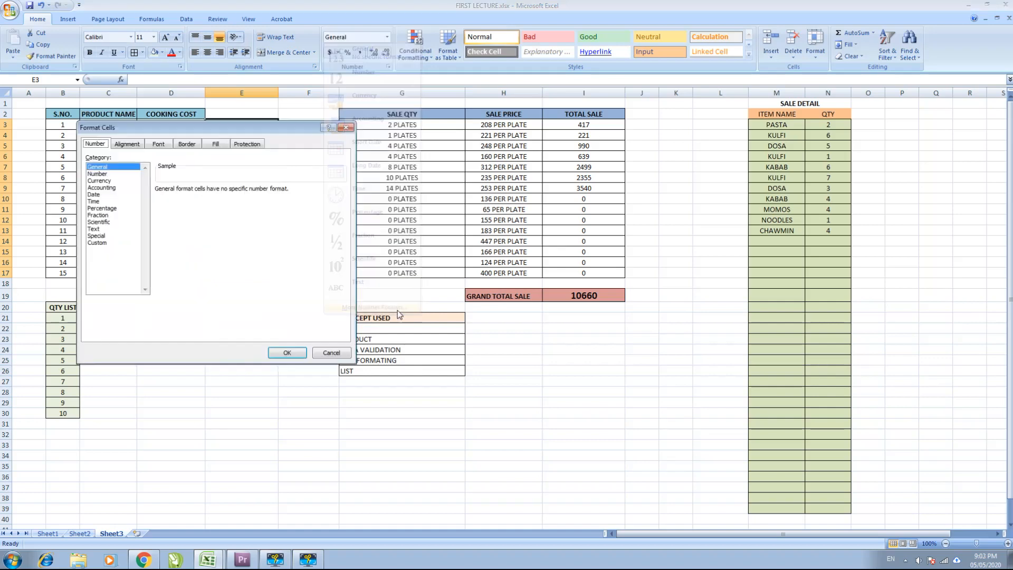
{"action": "left_click", "coordinate": [346, 353]}
- Apply the custom number format 0 "KG" to the range E3:E17
{"action": "right_click", "coordinate": [249, 127]}
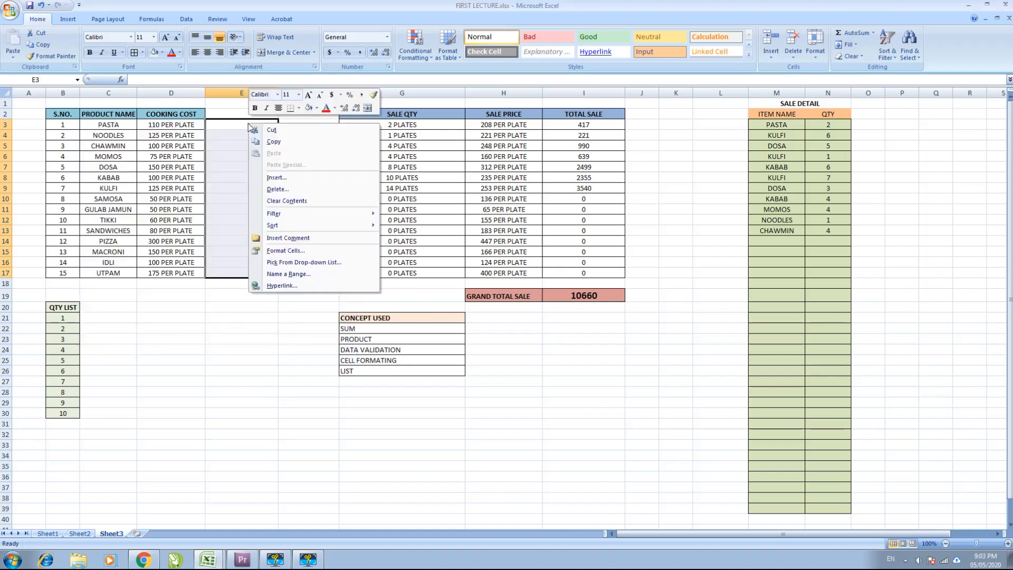
{"action": "left_click", "coordinate": [309, 249]}
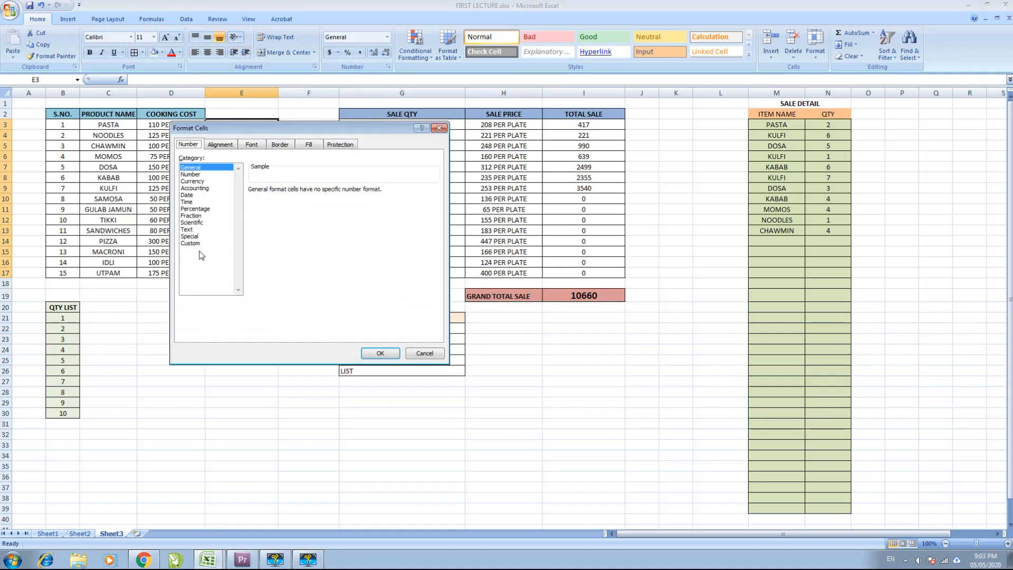
{"action": "left_click", "coordinate": [200, 244]}
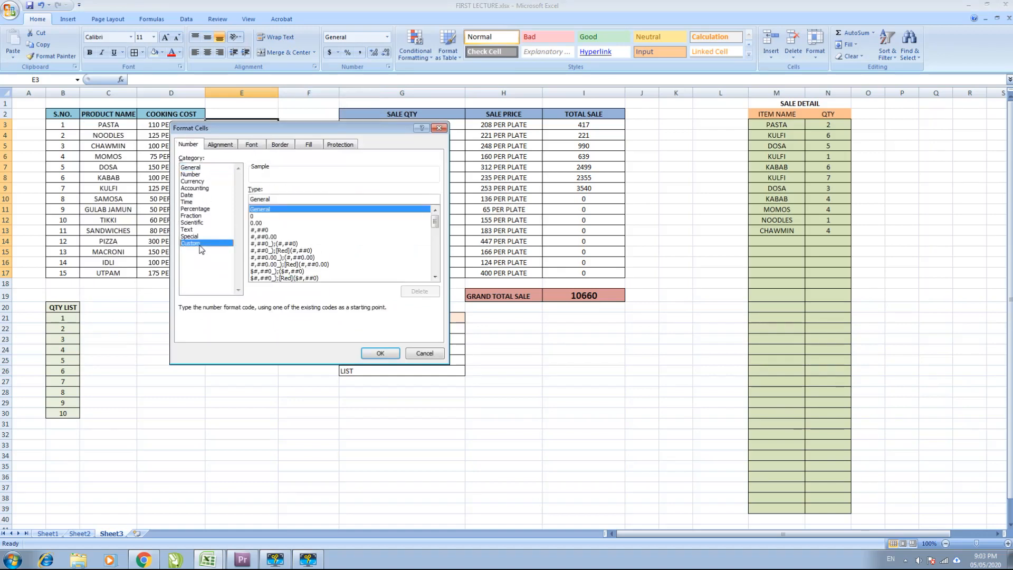
{"action": "left_click", "coordinate": [257, 216]}
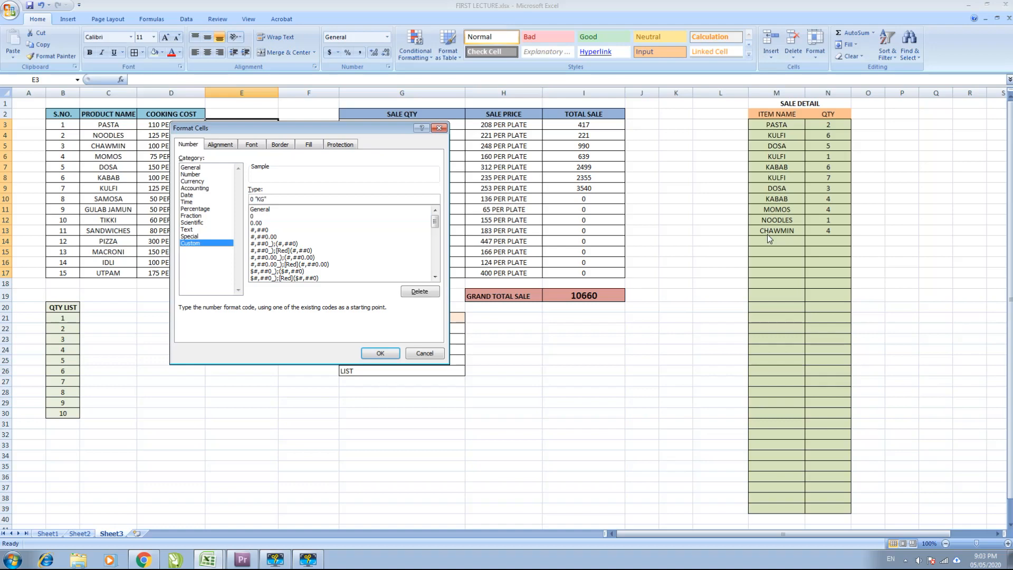
{"action": "left_click", "coordinate": [384, 353]}
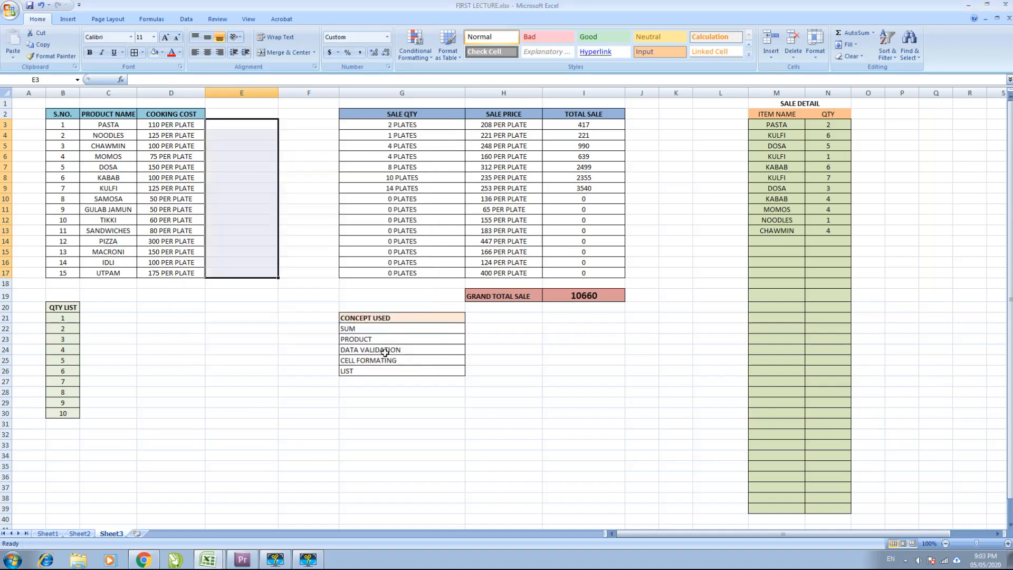
- Enter 10 in E3 and compare its stored value with the formatted display
{"action": "left_click", "coordinate": [265, 126]}
{"action": "type", "text": "10"}
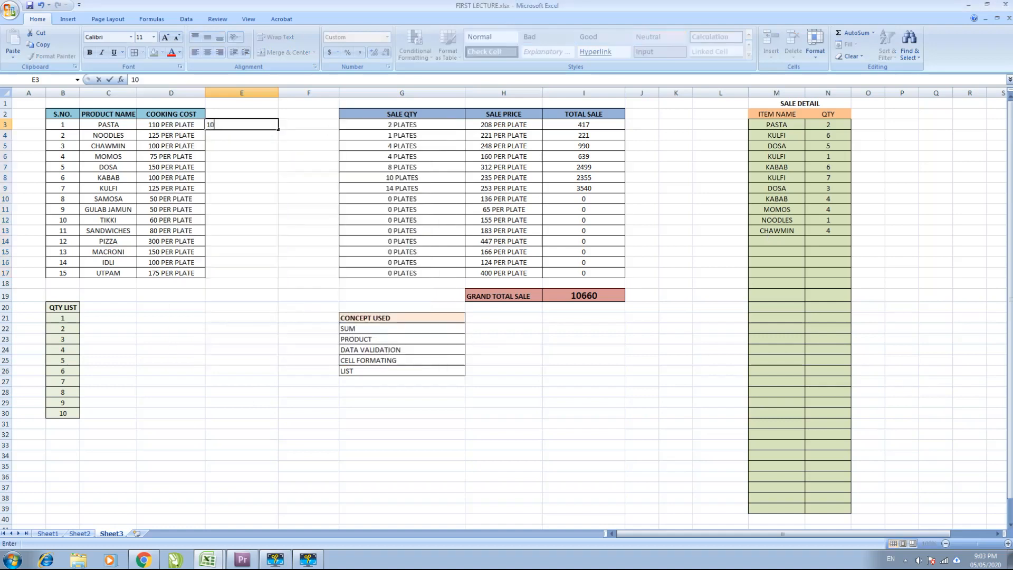
{"action": "key", "text": "Return"}
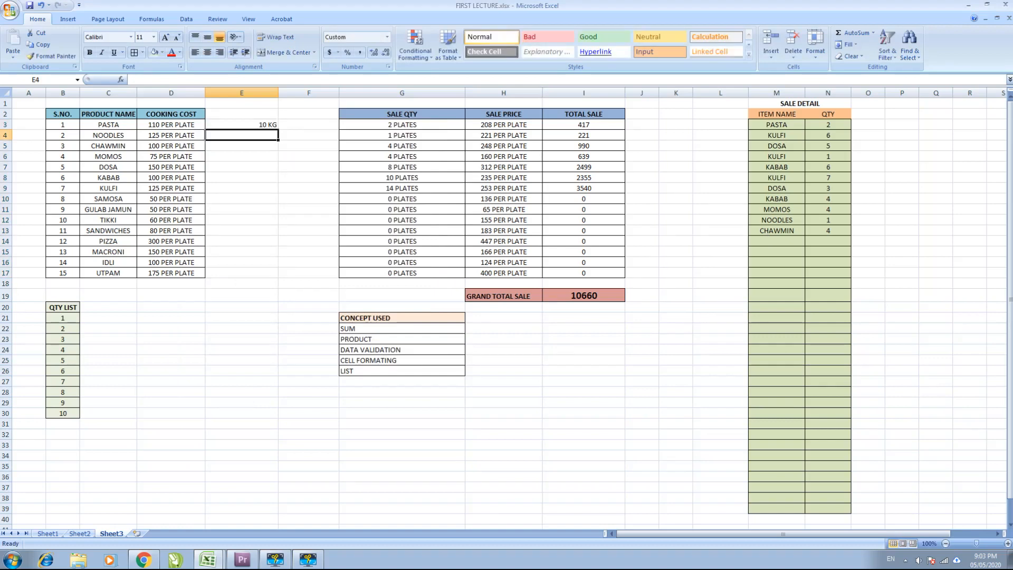
{"action": "key", "text": "Up"}
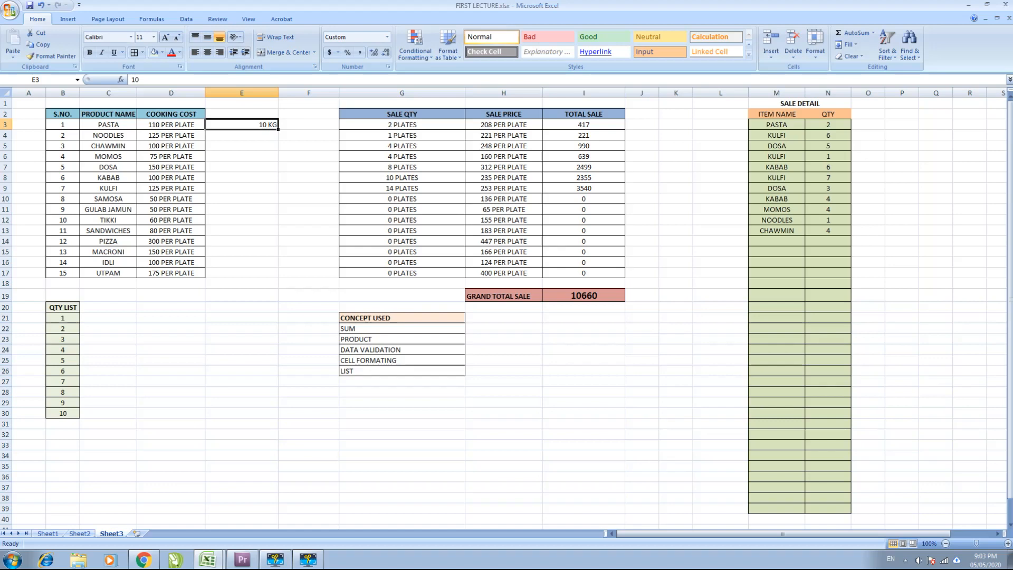
- Review the custom number format applied to the cooking costs in D3:D17 without changing it
{"action": "left_click_drag", "start_coordinate": [236, 125], "coordinate": [253, 265]}
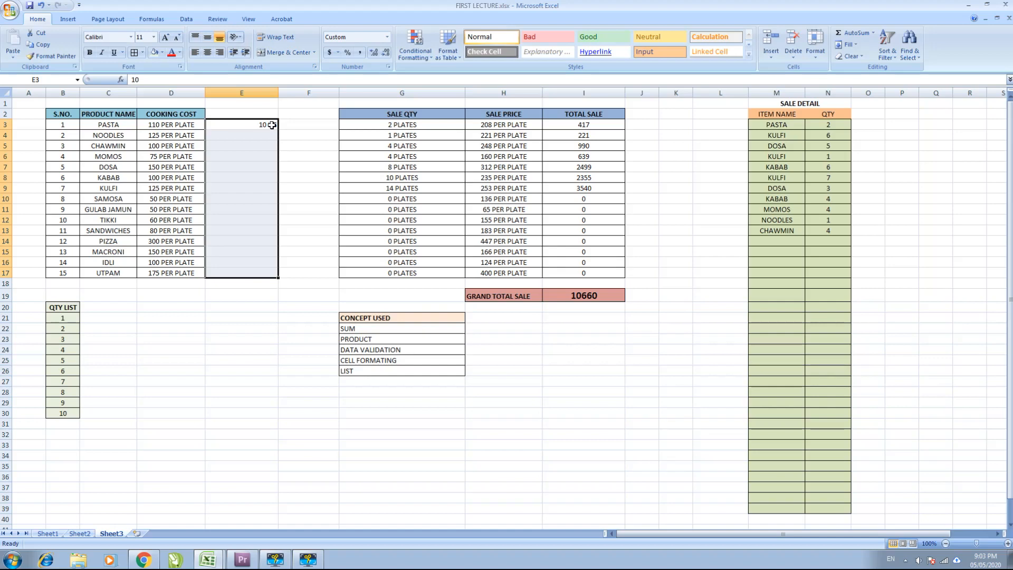
{"action": "left_click", "coordinate": [160, 124]}
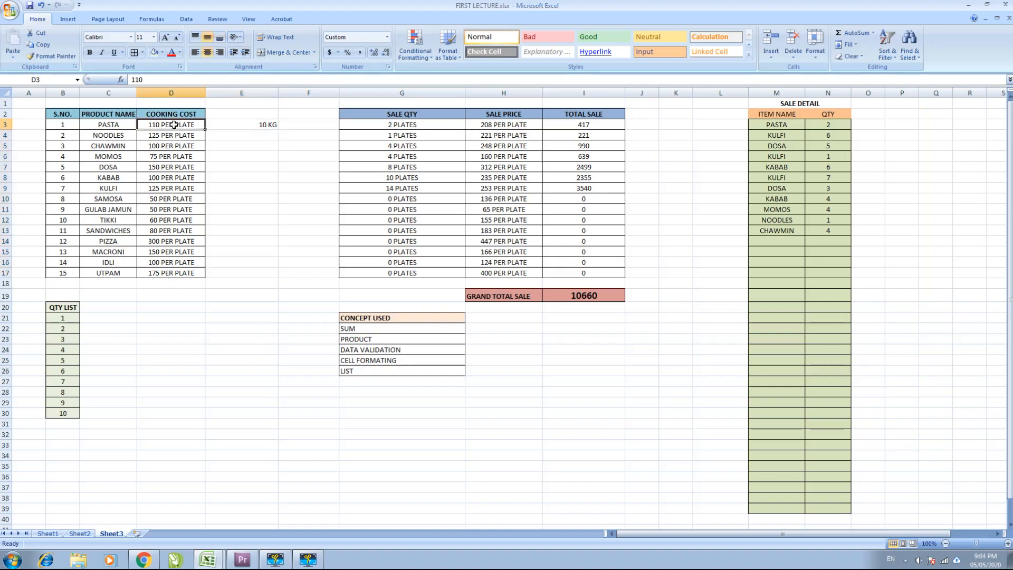
{"action": "left_click_drag", "start_coordinate": [182, 126], "coordinate": [191, 273]}
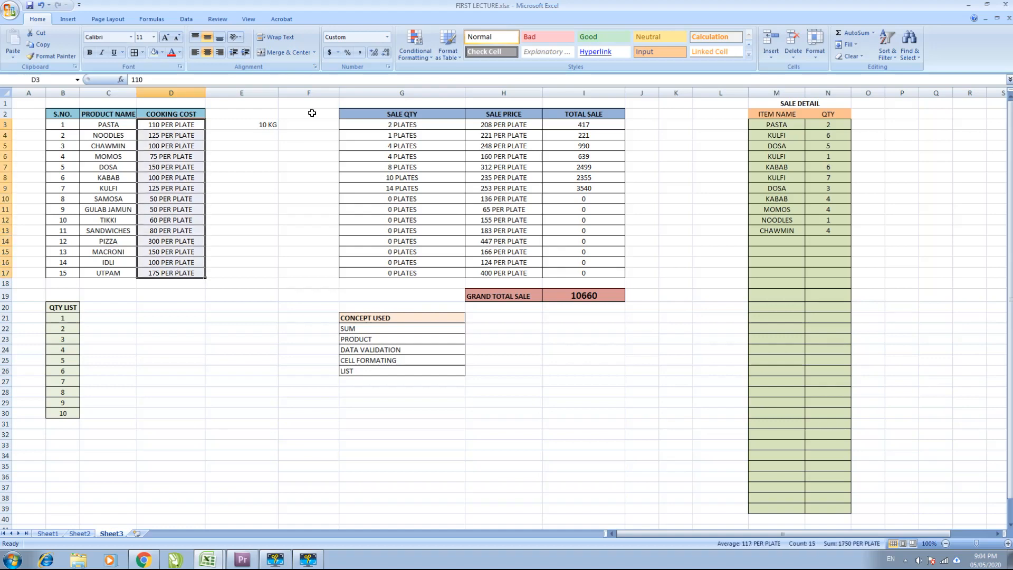
{"action": "left_click", "coordinate": [386, 38]}
{"action": "left_click", "coordinate": [372, 310]}
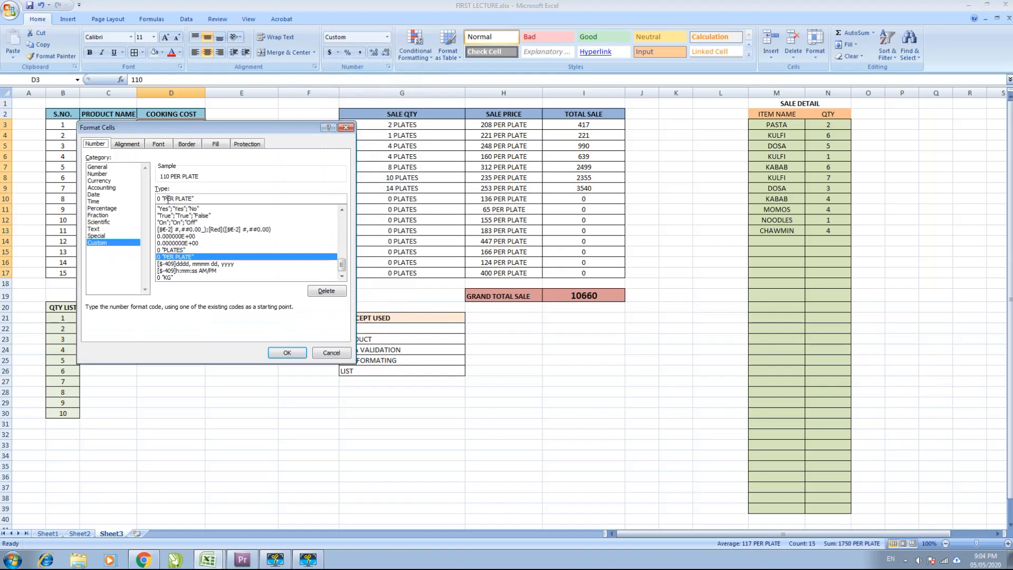
{"action": "left_click", "coordinate": [332, 353]}
- Clear the sample quantity from cell E3
{"action": "left_click", "coordinate": [258, 123]}
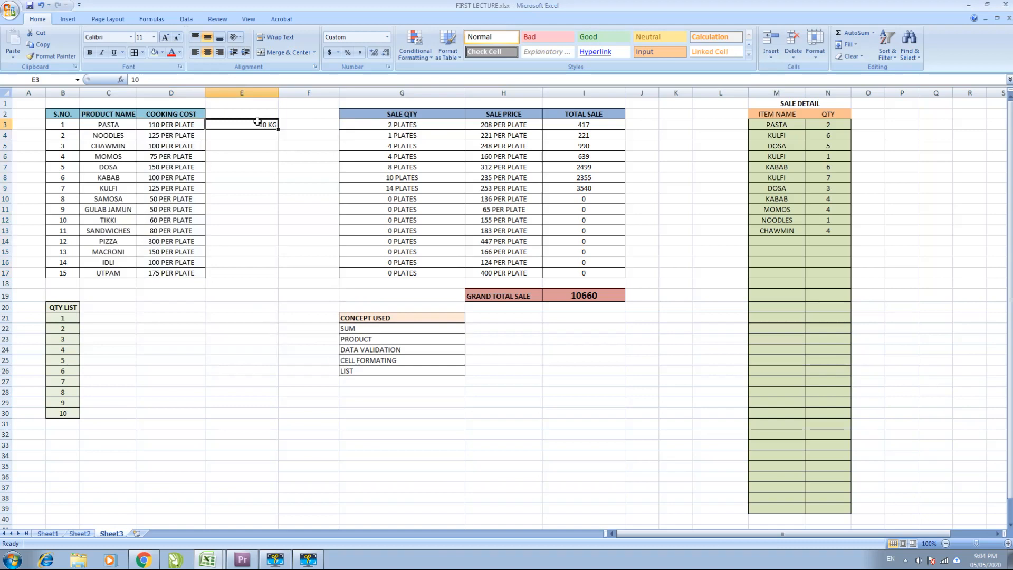
{"action": "key", "text": "Delete"}
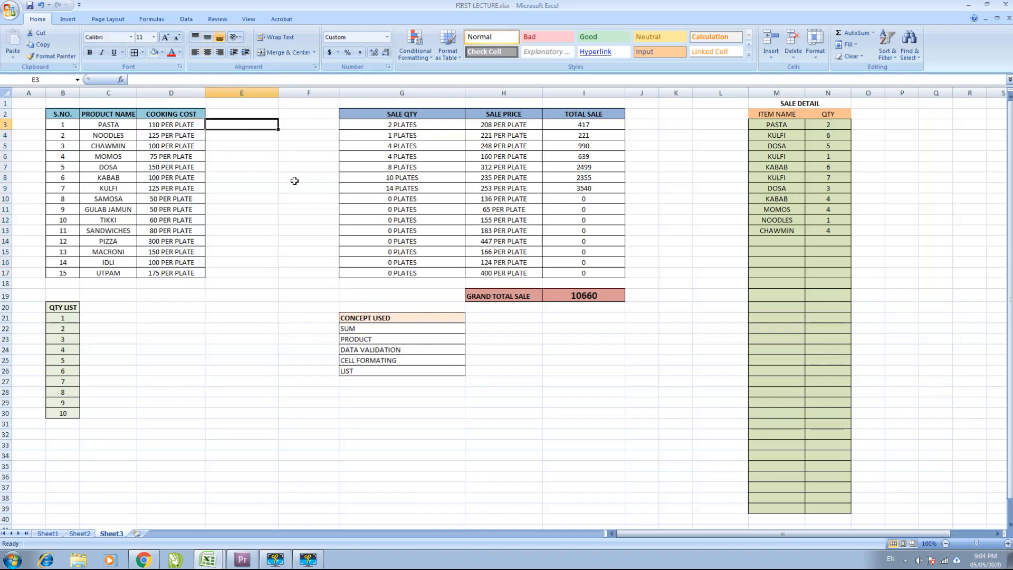
- Check the SALE QTY formula in G3 and add SUMIF to the CONCEPT USED list in G27
{"action": "left_click", "coordinate": [441, 113]}
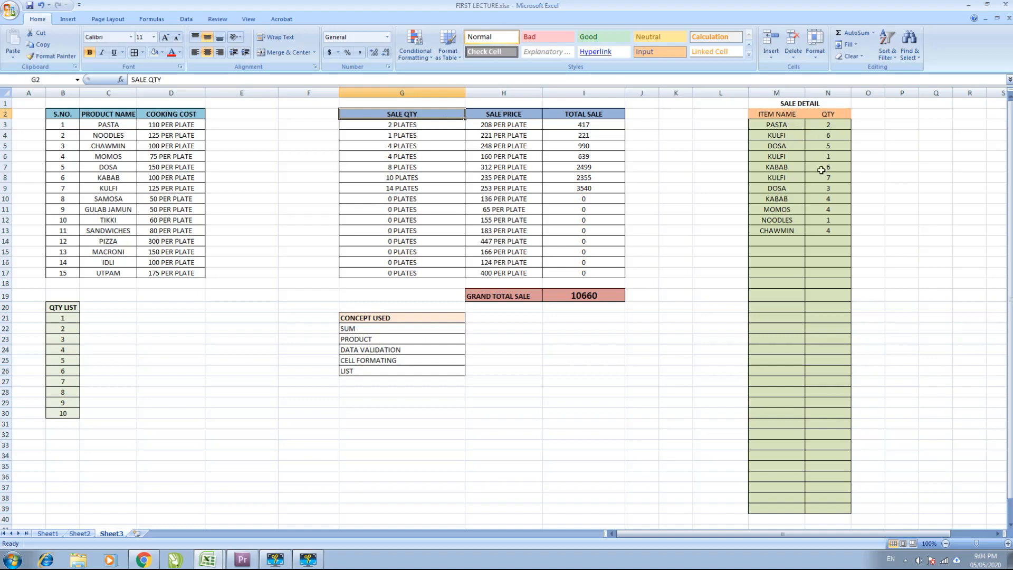
{"action": "left_click", "coordinate": [430, 124]}
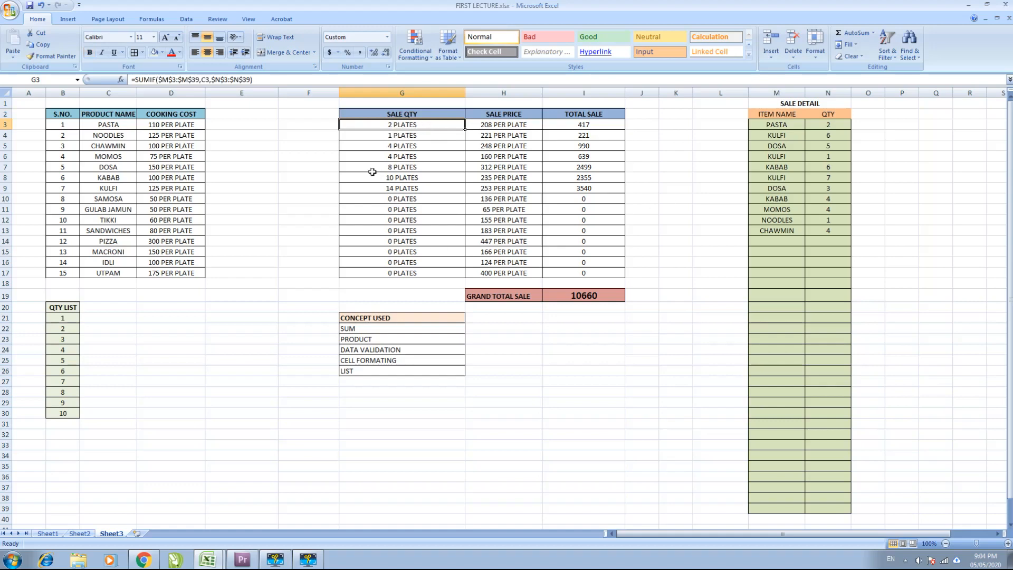
{"action": "left_click", "coordinate": [358, 385]}
{"action": "type", "text": "SUMIF"}
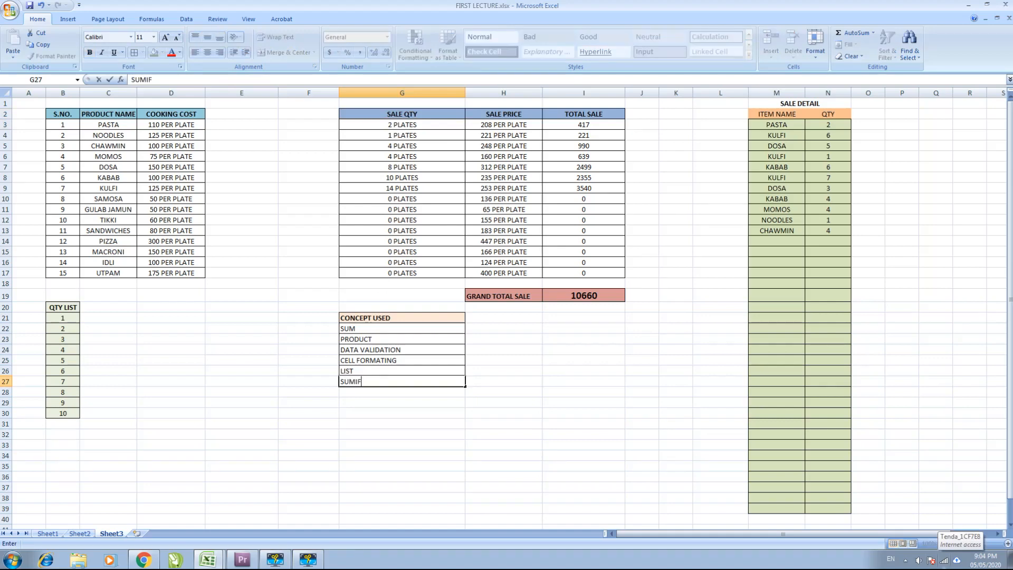
{"action": "key", "text": "Return"}
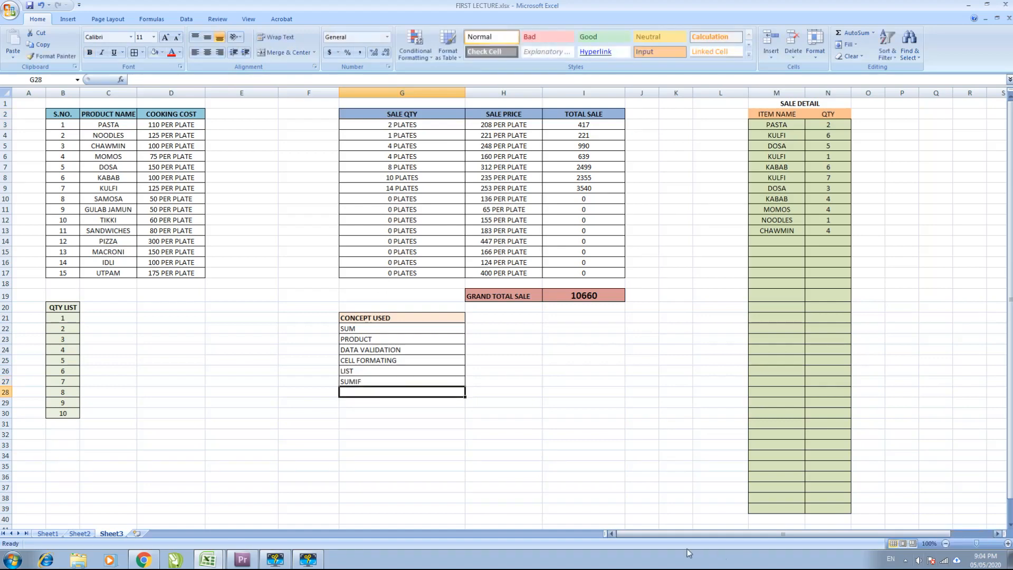
{"action": "left_click", "coordinate": [406, 381]}
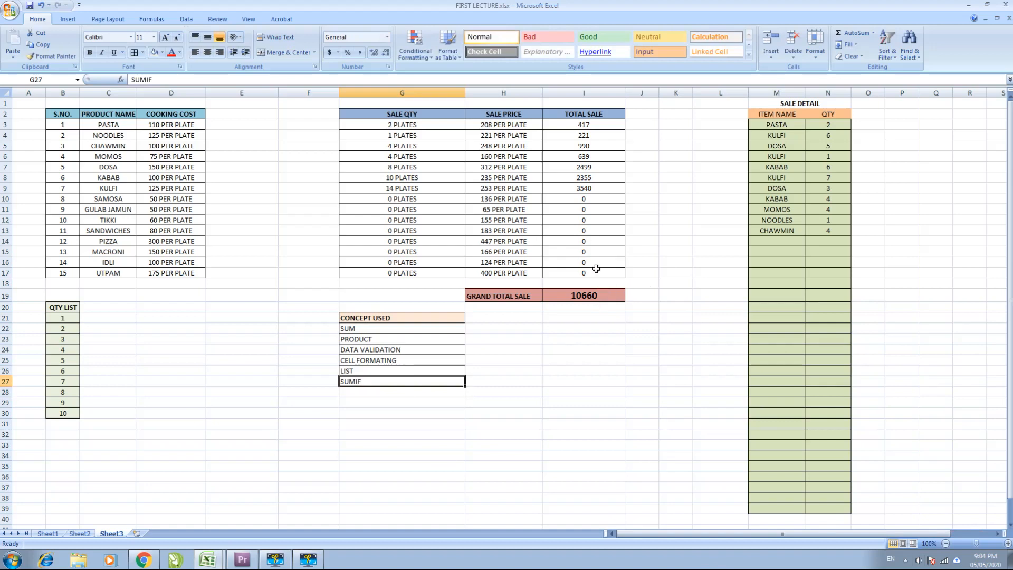
- Re-enter the grand total in I19 as =SUM(I3:I17), covering the whole TOTAL SALE column
{"action": "left_click", "coordinate": [615, 297]}
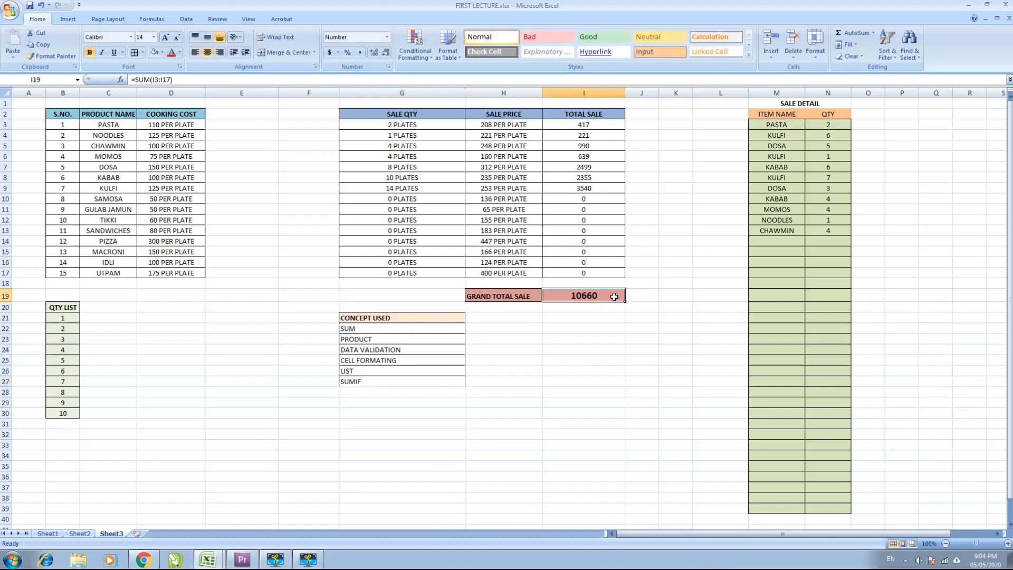
{"action": "type", "text": "=SUM("}
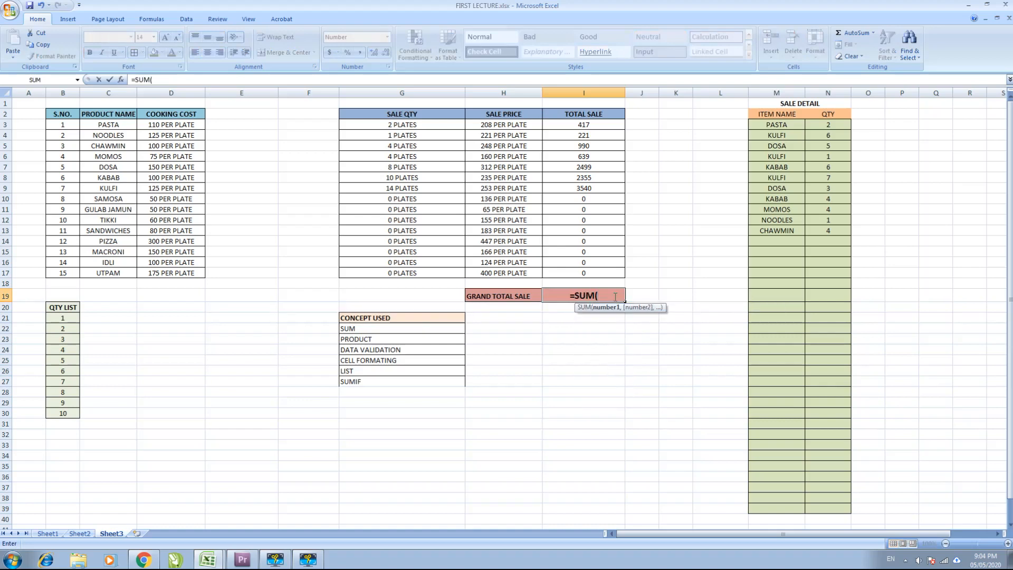
{"action": "key", "text": "Up"}
{"action": "key", "text": "Up"}
{"action": "key", "text": "shift+Up"}
{"action": "key", "text": "shift+Up"}
{"action": "key", "text": "shift+Up"}
{"action": "key", "text": "shift+Up"}
{"action": "key", "text": "shift+Up"}
{"action": "key", "text": "shift+Up"}
{"action": "key", "text": "shift+Up"}
{"action": "key", "text": "shift+Up"}
{"action": "key", "text": "shift+Up"}
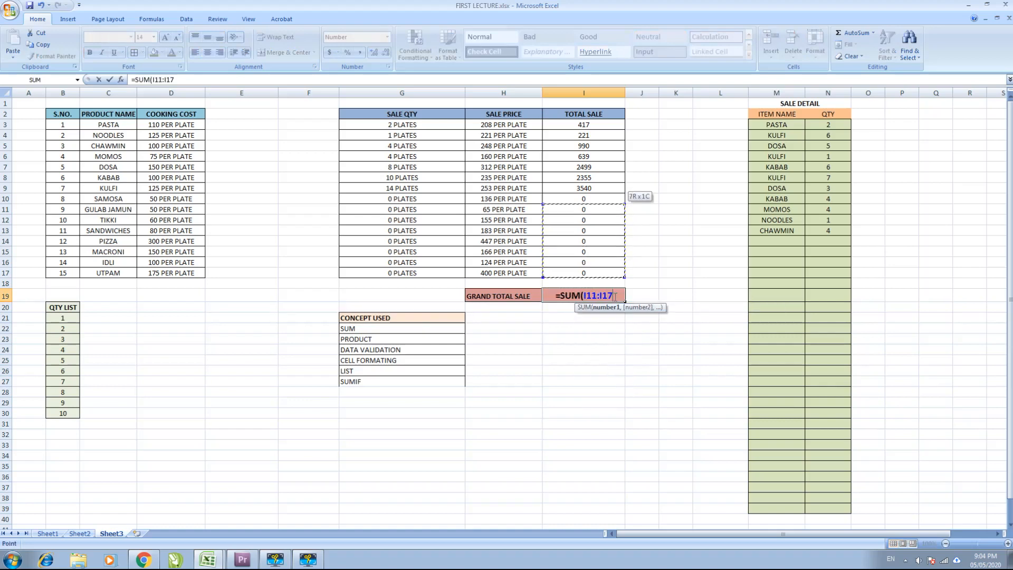
{"action": "key", "text": "shift+Up"}
{"action": "key", "text": "shift+Up"}
{"action": "key", "text": "shift+Up"}
{"action": "key", "text": "shift+Up"}
{"action": "key", "text": "shift+Up"}
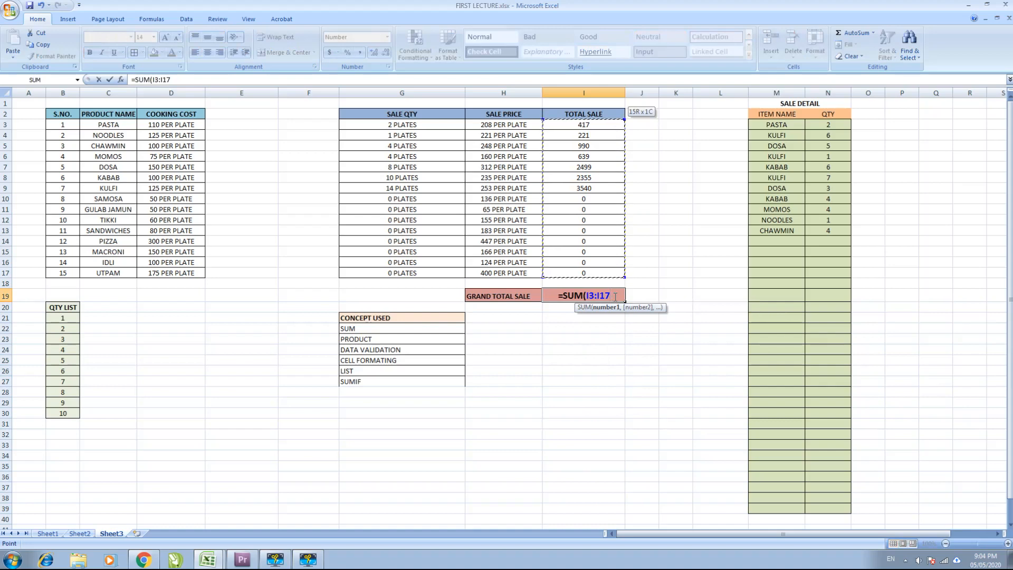
{"action": "key", "text": "Return"}
{"action": "left_click", "coordinate": [574, 294]}
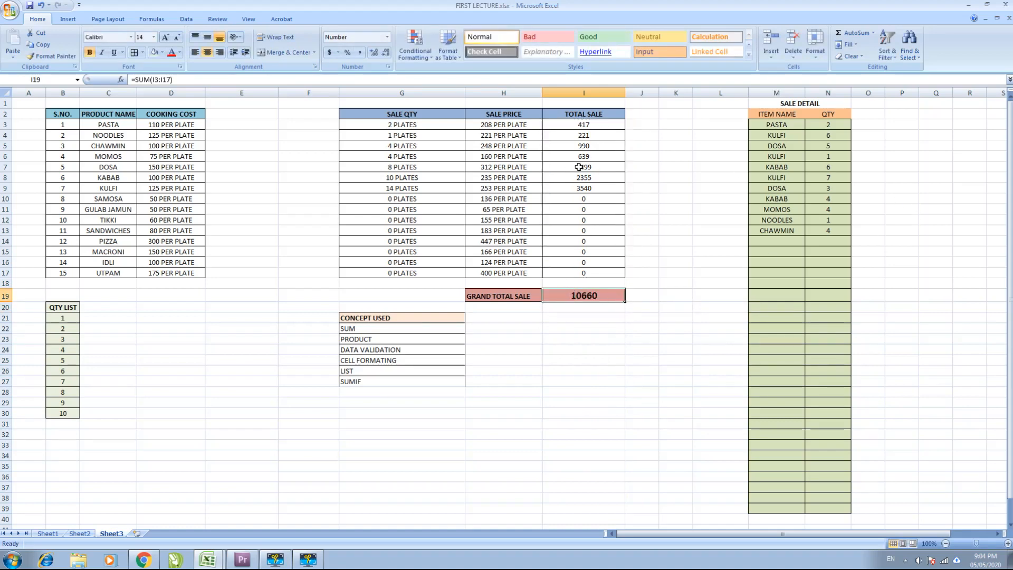
- Check the PASTA quantity and its sale formula, and shade the PASTA row B3:I3 light blue
{"action": "left_click", "coordinate": [839, 124]}
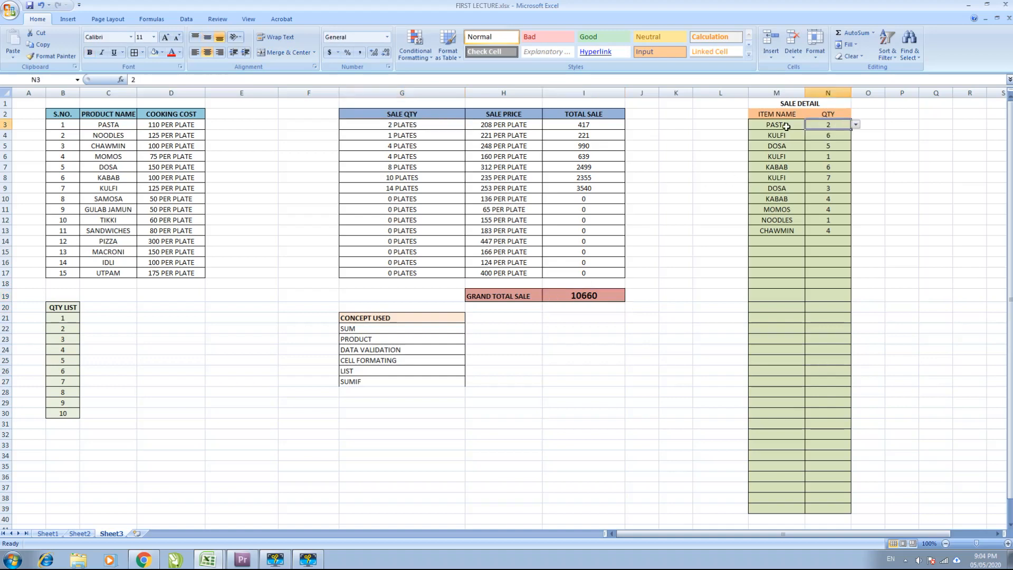
{"action": "left_click", "coordinate": [402, 124]}
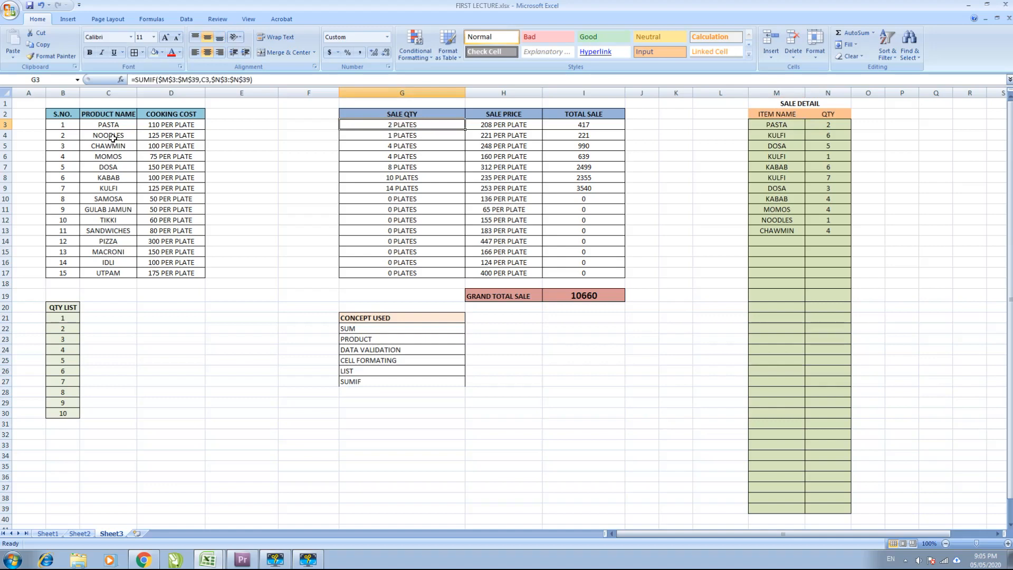
{"action": "left_click_drag", "start_coordinate": [53, 127], "coordinate": [607, 125]}
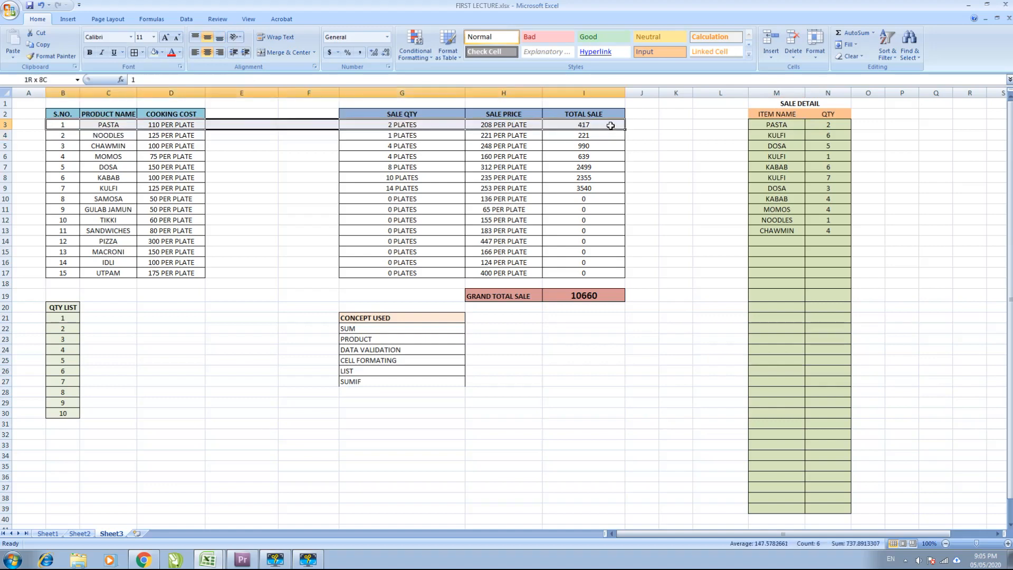
{"action": "left_click", "coordinate": [162, 54]}
{"action": "left_click", "coordinate": [181, 84]}
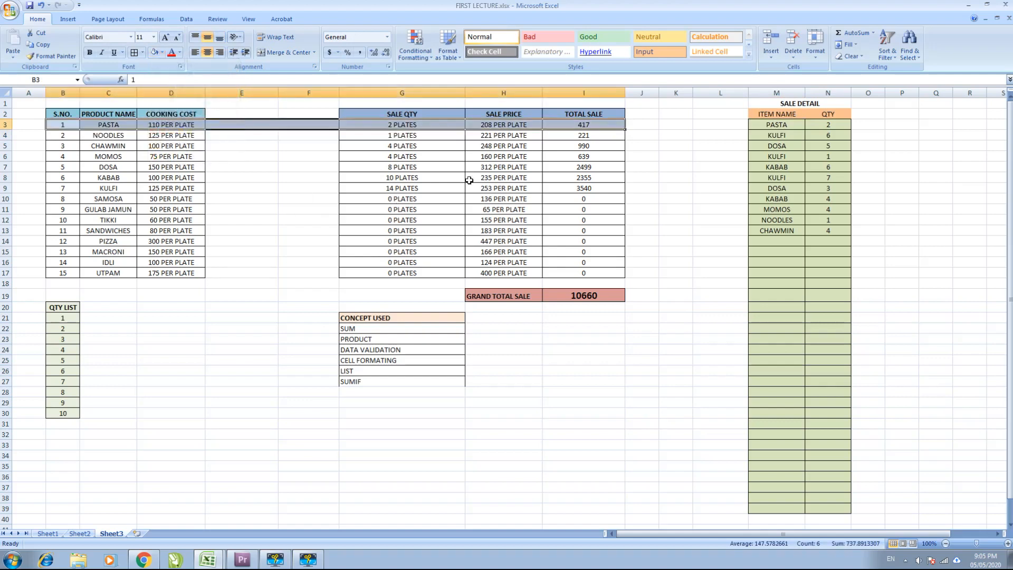
- Examine how the SUMIF formula in G3 relates to the PASTA name in C3 and the SALE DETAIL entries
{"action": "left_click", "coordinate": [406, 123]}
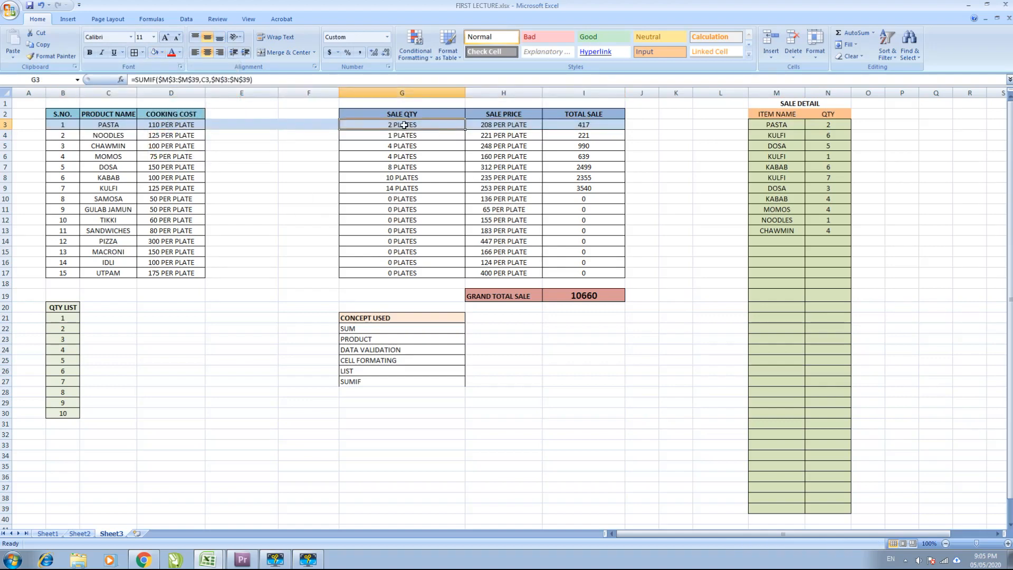
{"action": "left_click", "coordinate": [110, 124]}
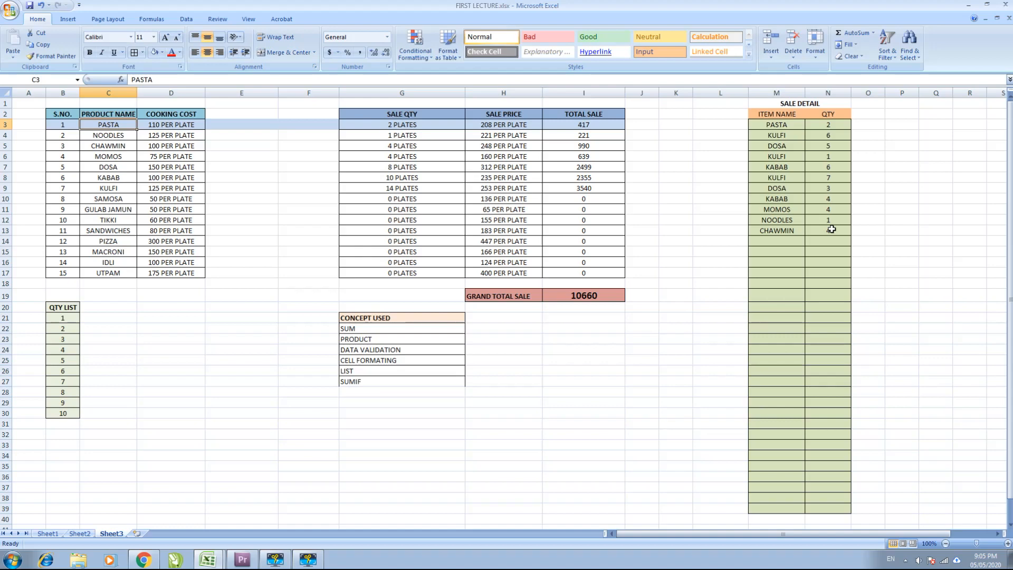
{"action": "left_click", "coordinate": [440, 126]}
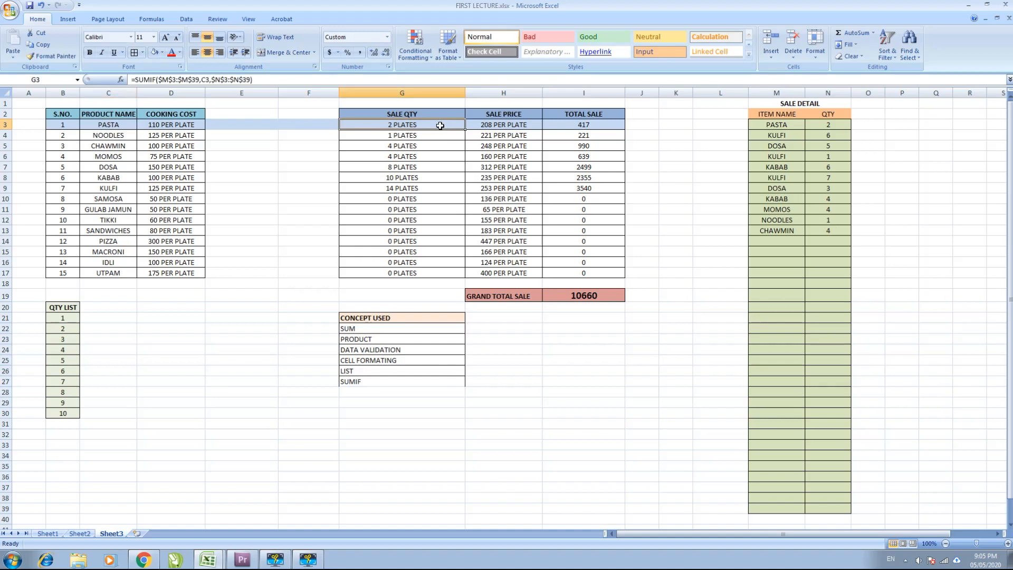
- Enter a SUMIF formula in I23 with range M3:M39, criterion C3 and sum range N3:N39
{"action": "left_click", "coordinate": [585, 336]}
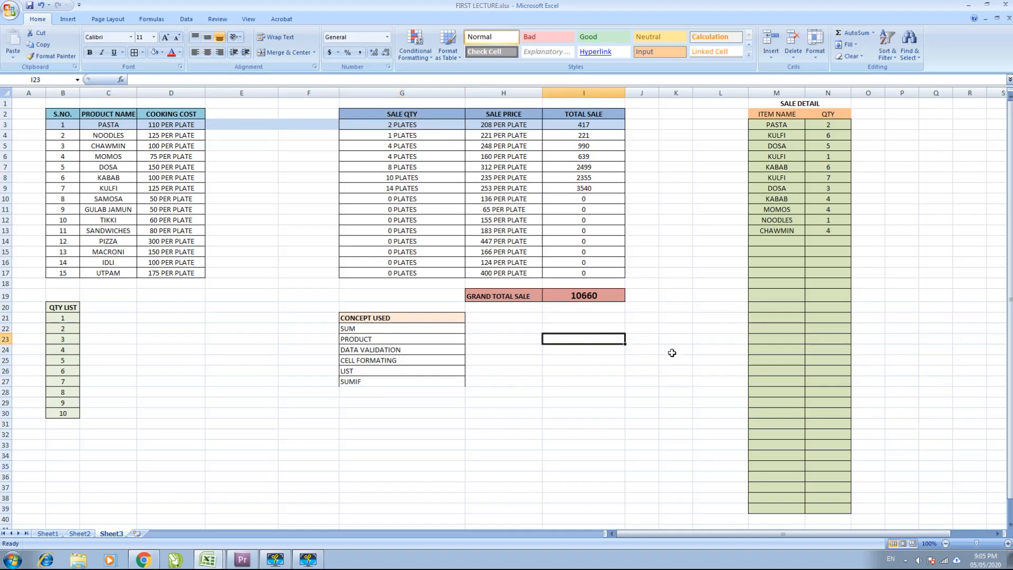
{"action": "type", "text": "="}
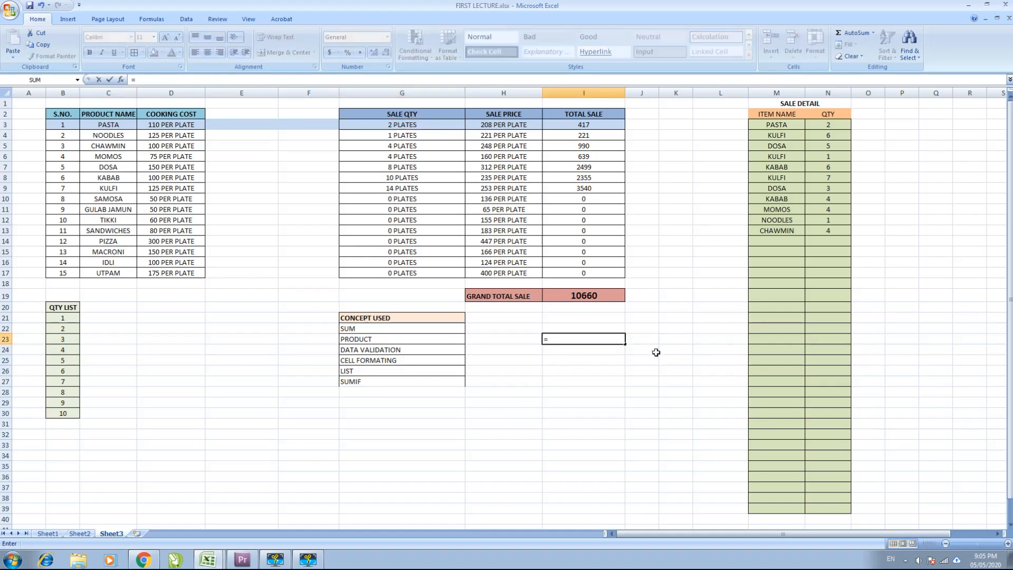
{"action": "type", "text": "SUMIF"}
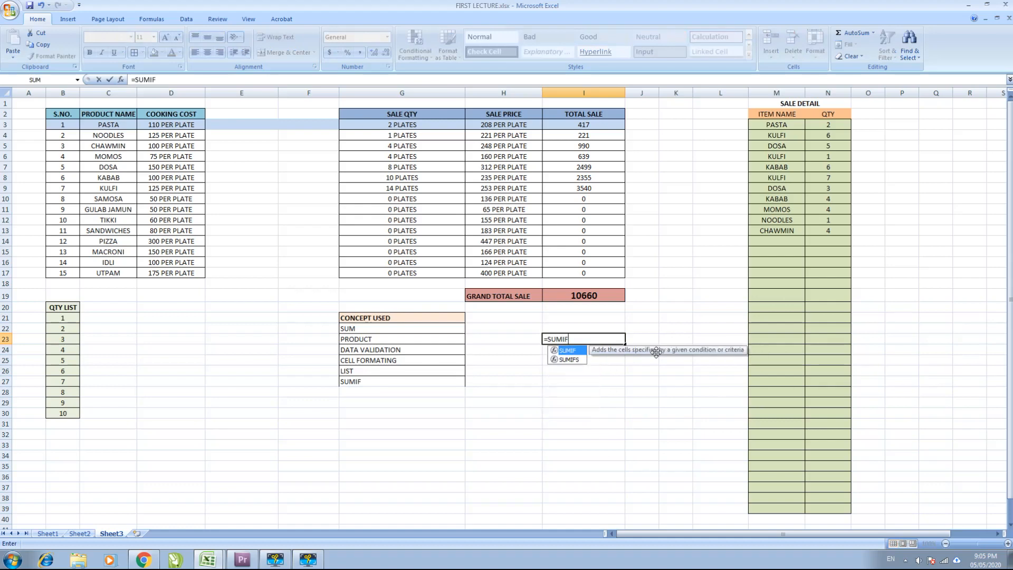
{"action": "type", "text": "("}
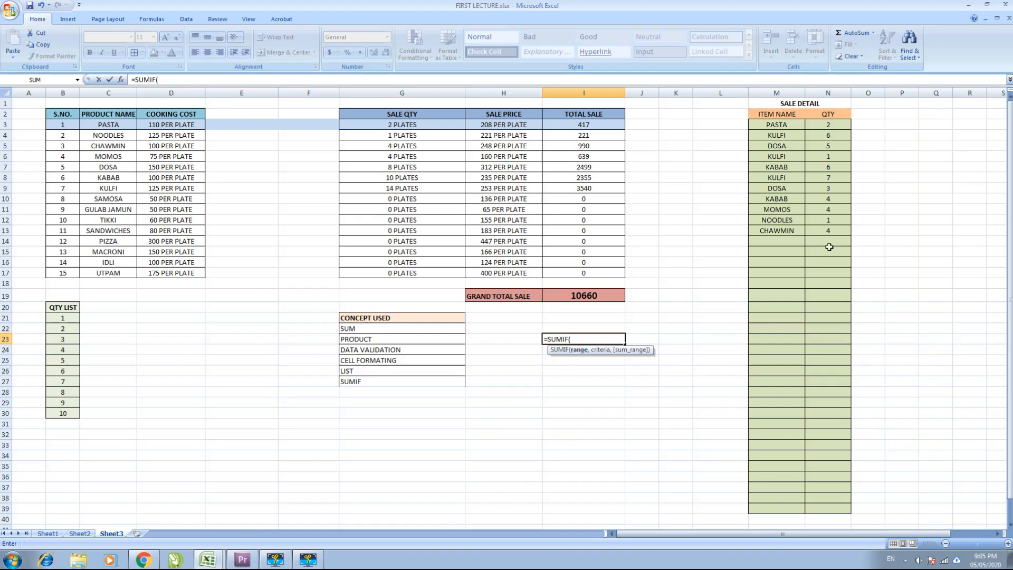
{"action": "left_click_drag", "start_coordinate": [779, 124], "coordinate": [779, 508]}
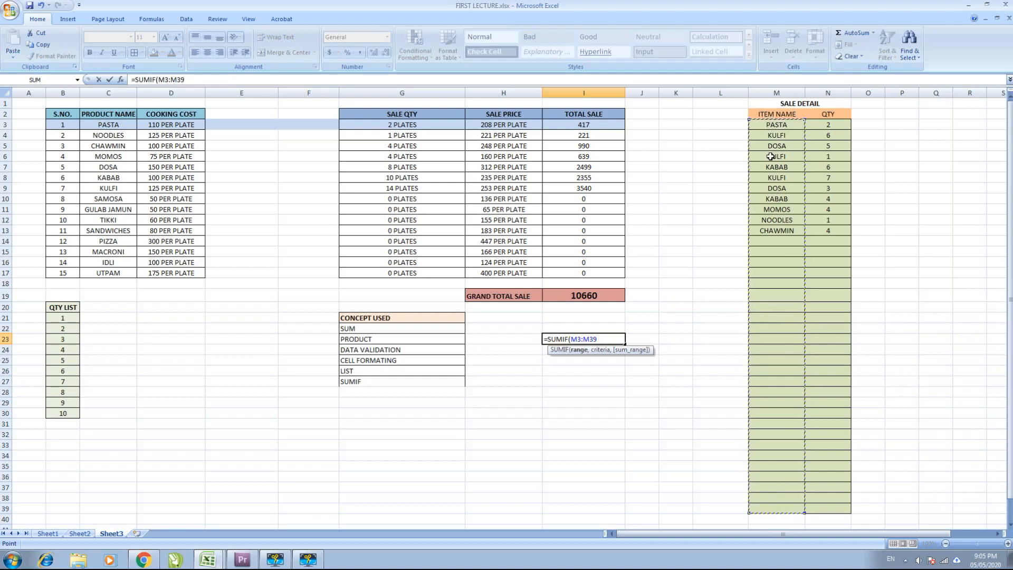
{"action": "type", "text": ","}
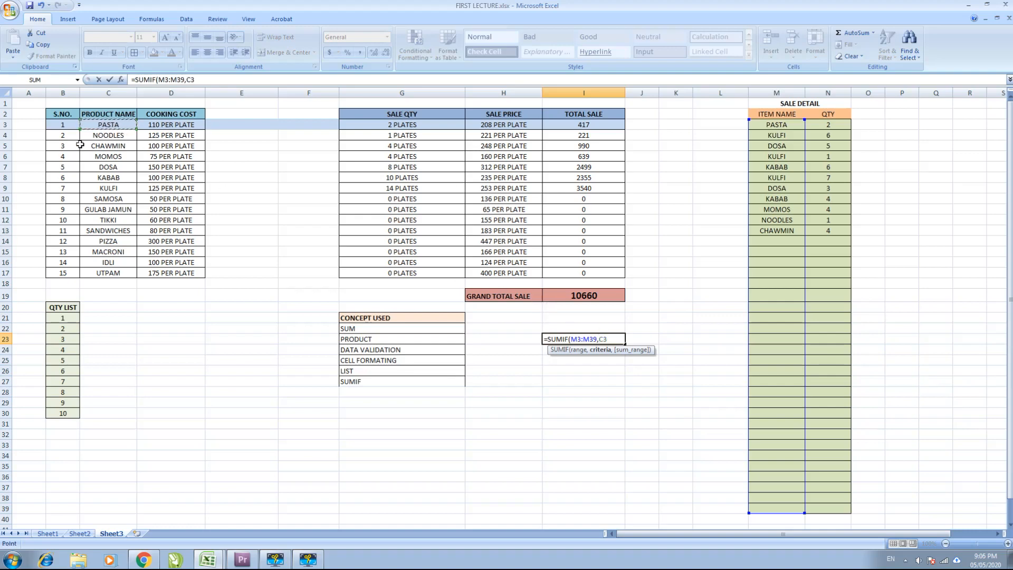
{"action": "key", "text": "BackSpace"}
{"action": "key", "text": "BackSpace"}
{"action": "type", "text": ","}
{"action": "left_click_drag", "start_coordinate": [826, 125], "coordinate": [841, 507]}
{"action": "key", "text": "Return"}
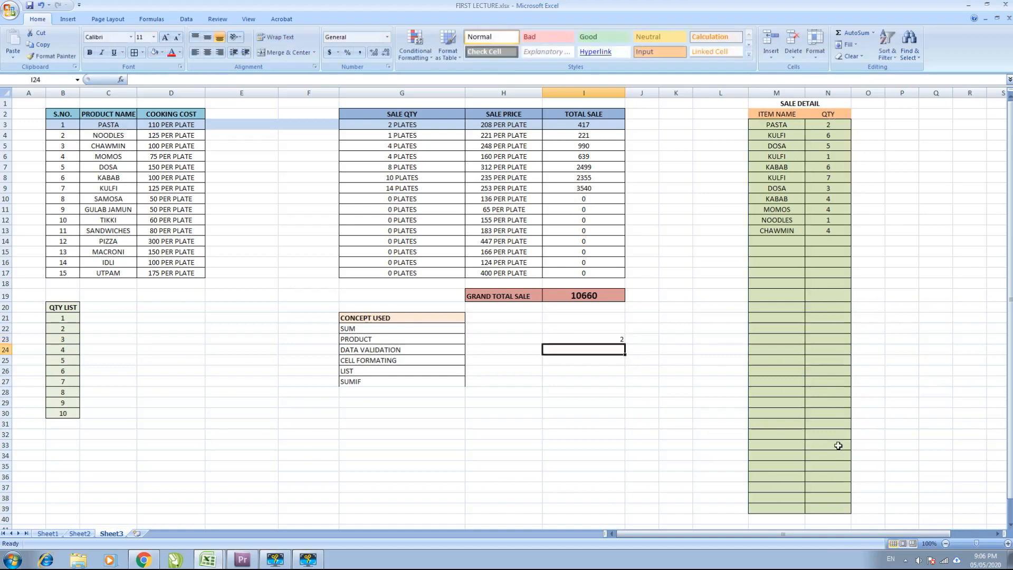
- Rebuild the PASTA quantity formula in I23 from scratch as =SUMIF(M3:M39,C3,N3:N39)
{"action": "left_click", "coordinate": [594, 338]}
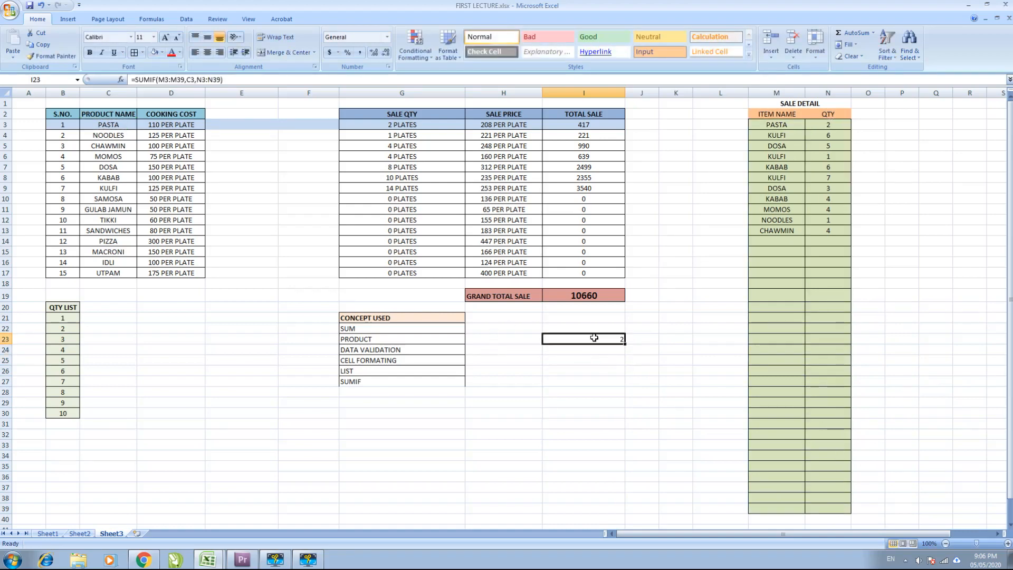
{"action": "type", "text": "=SUMIF("}
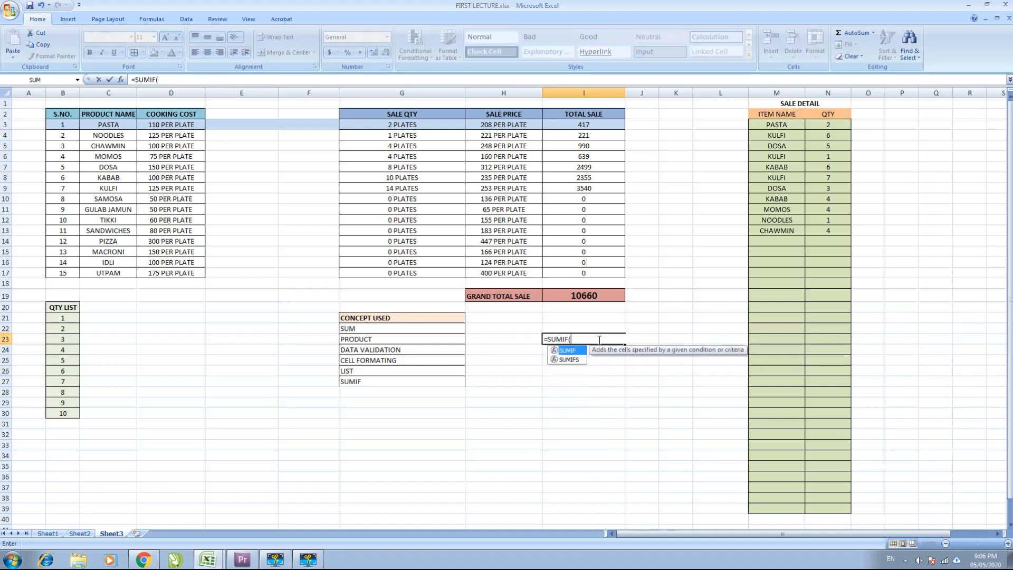
{"action": "left_click_drag", "start_coordinate": [768, 123], "coordinate": [788, 506]}
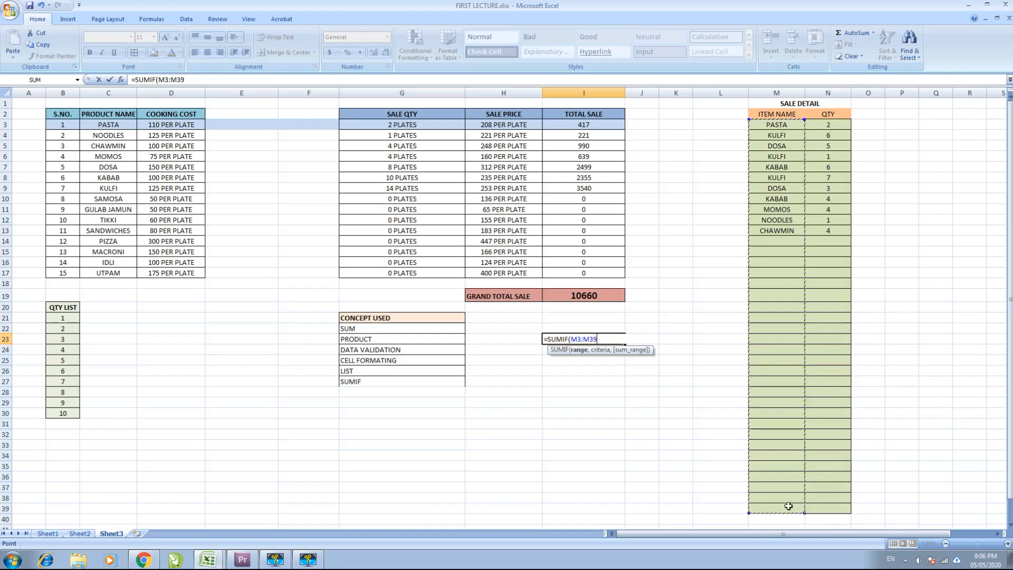
{"action": "type", "text": ","}
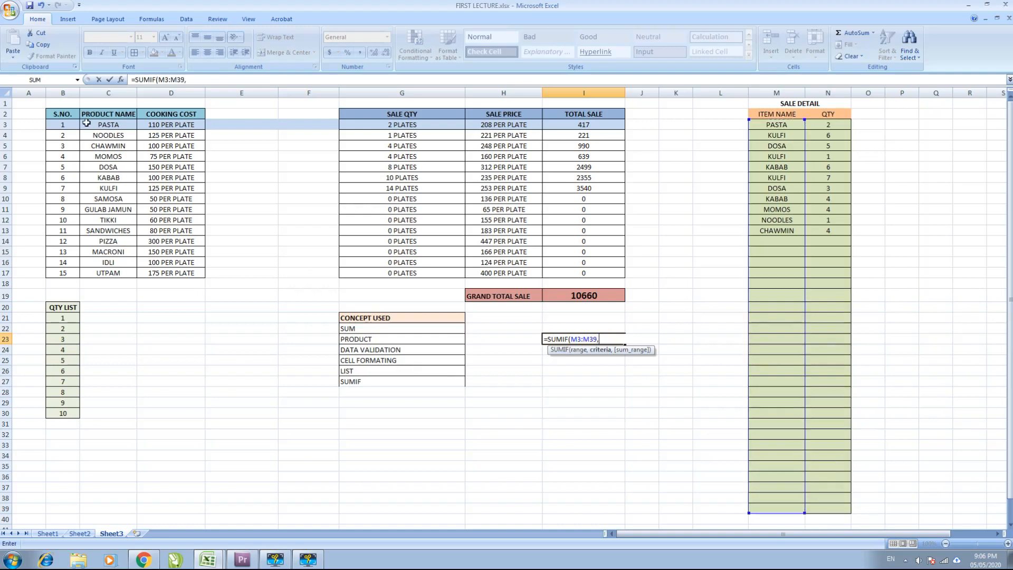
{"action": "left_click", "coordinate": [109, 124]}
{"action": "type", "text": ","}
{"action": "left_click_drag", "start_coordinate": [831, 125], "coordinate": [818, 509]}
{"action": "key", "text": "Return"}
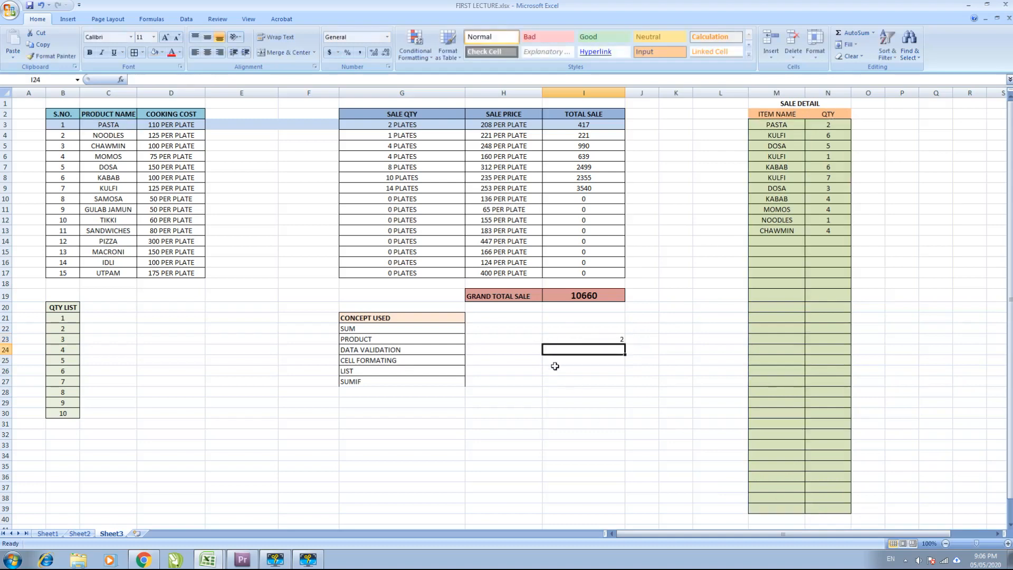
- Compare the SUMIF formula in I23 with the sale quantity formulas in G3:G5 and their product names in column C
{"action": "left_click", "coordinate": [597, 339]}
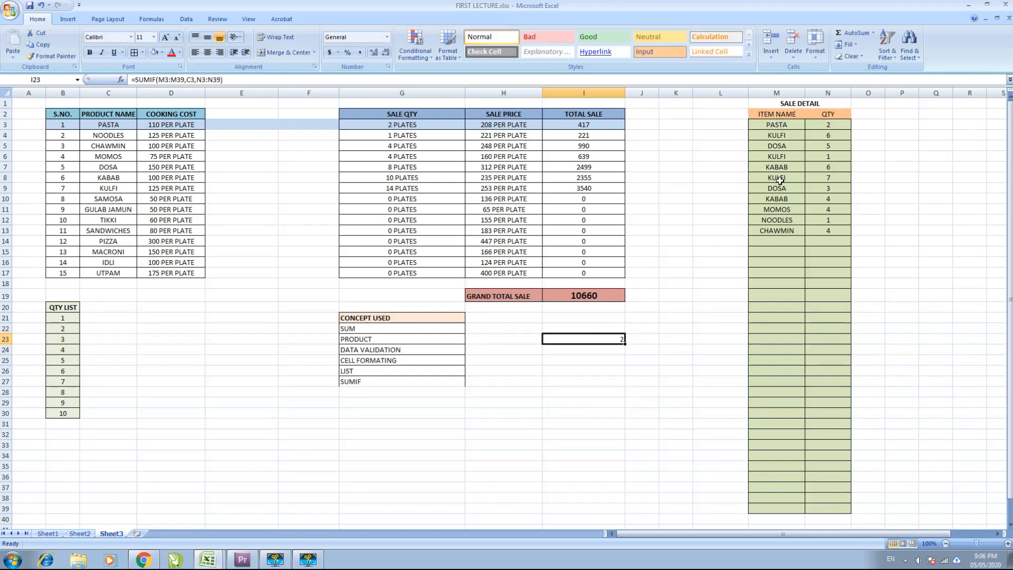
{"action": "left_click", "coordinate": [123, 128]}
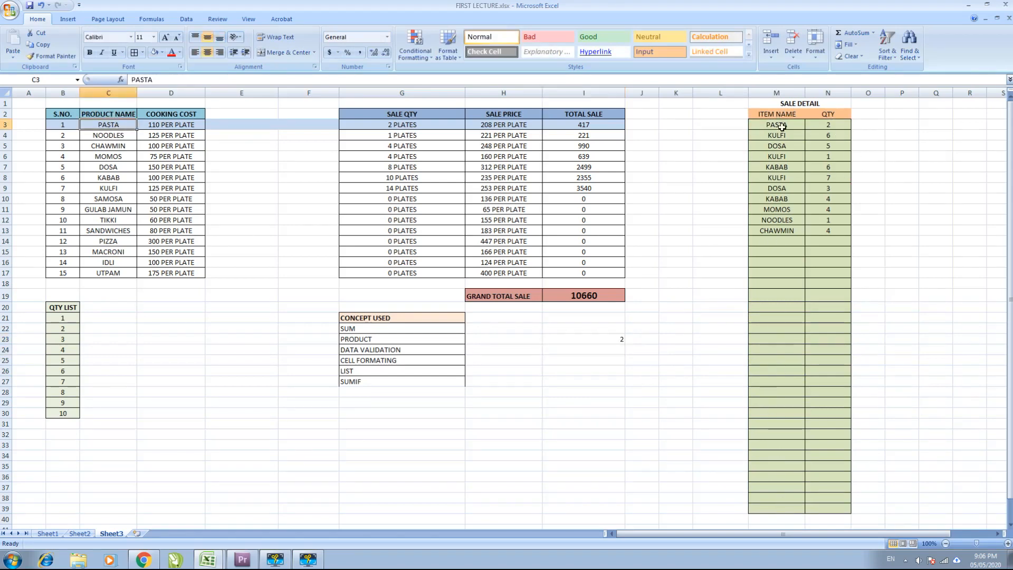
{"action": "left_click", "coordinate": [621, 340]}
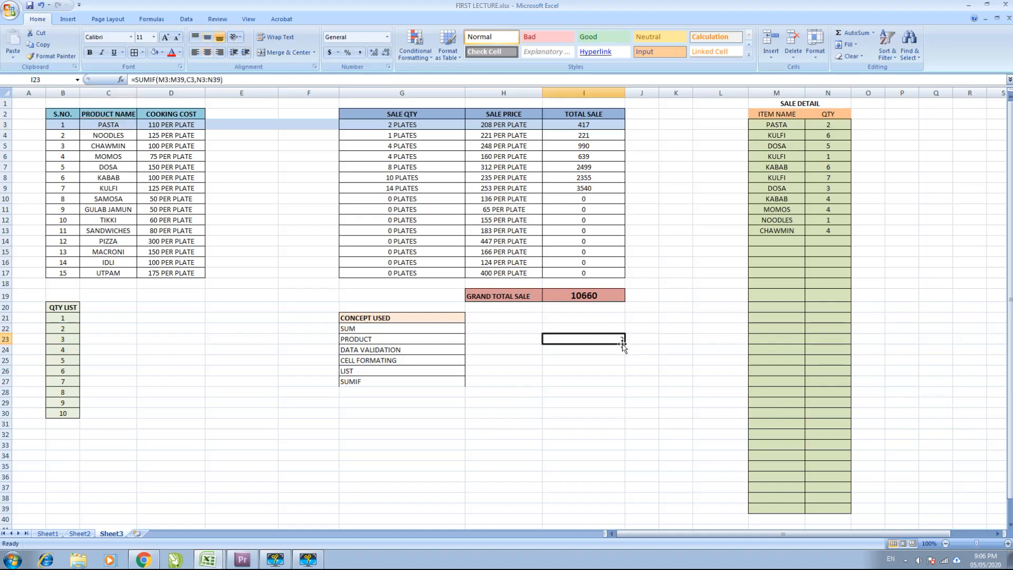
{"action": "left_click", "coordinate": [416, 124]}
{"action": "left_click", "coordinate": [419, 139]}
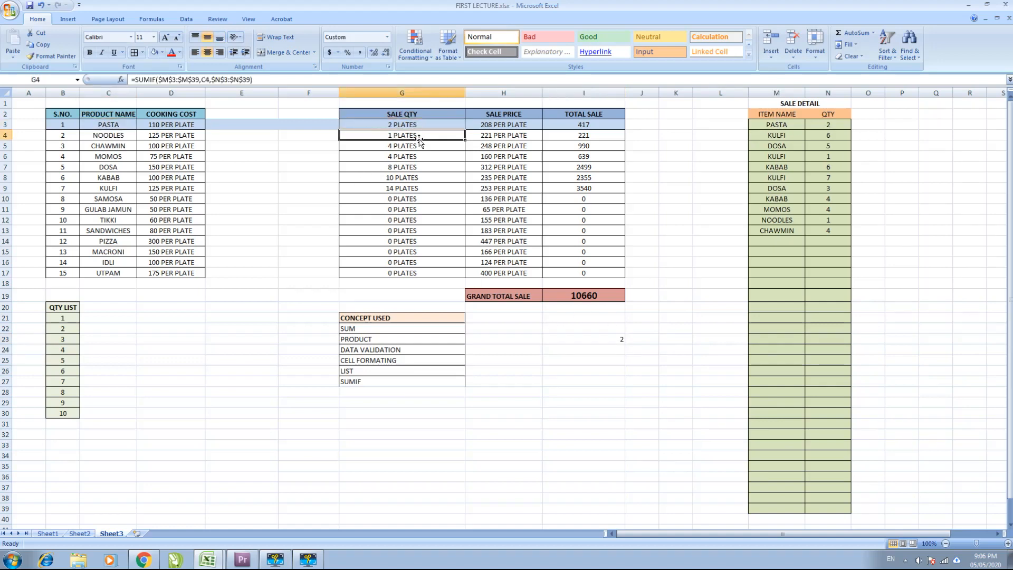
{"action": "left_click", "coordinate": [120, 135]}
{"action": "left_click", "coordinate": [449, 137]}
{"action": "left_click", "coordinate": [418, 146]}
- Shade the sale quantity cells G3:G17 light blue
{"action": "left_click", "coordinate": [421, 126]}
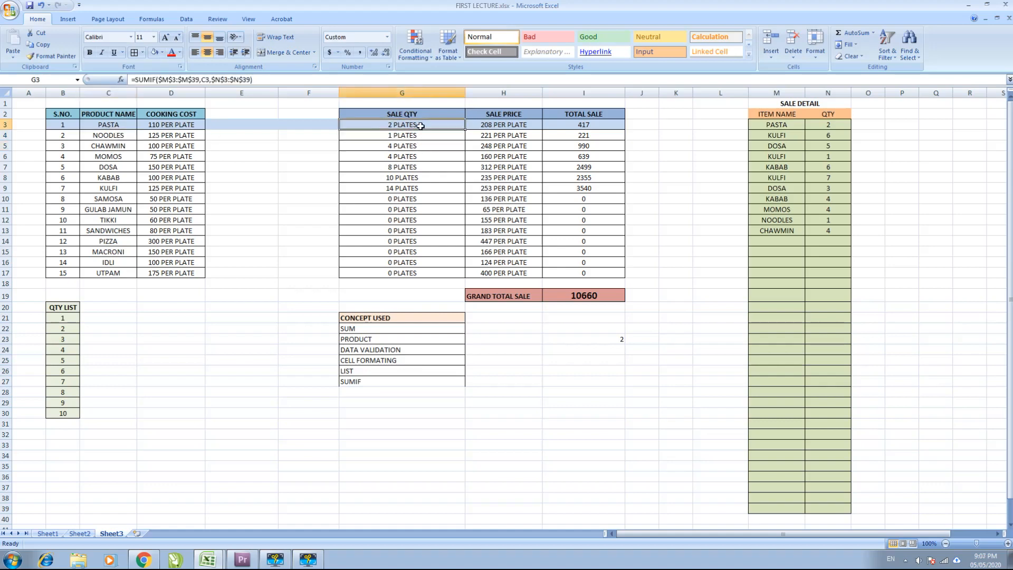
{"action": "left_click_drag", "start_coordinate": [465, 129], "coordinate": [472, 275]}
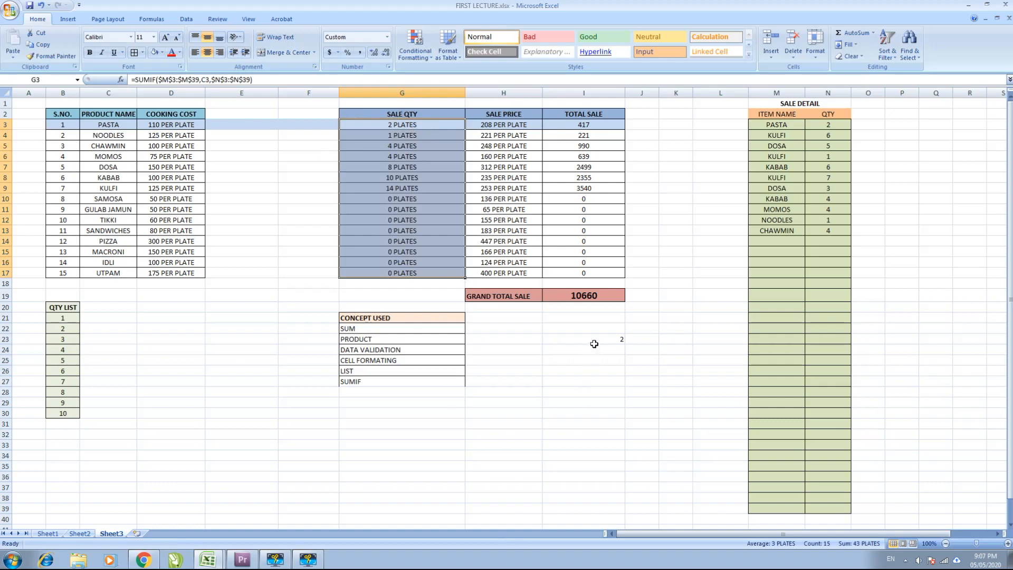
- Replace the formula in I23 with the value 10 and fill it down through I34
{"action": "left_click", "coordinate": [593, 340]}
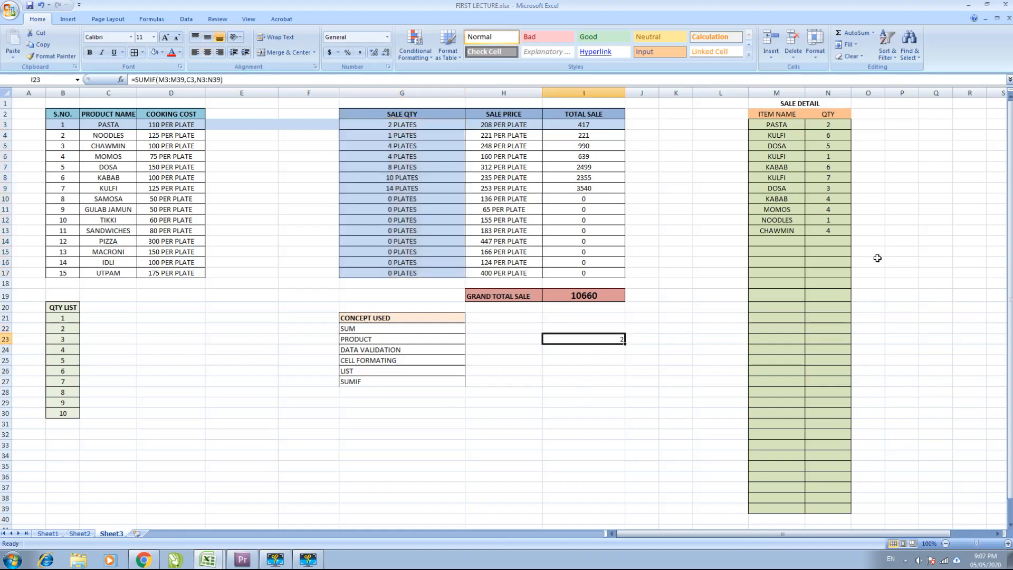
{"action": "key", "text": "Down"}
{"action": "key", "text": "Up"}
{"action": "key", "text": "Delete"}
{"action": "type", "text": "1"}
{"action": "key", "text": "Return"}
{"action": "key", "text": "Up"}
{"action": "key", "text": "shift+Down"}
{"action": "key", "text": "shift+Down"}
{"action": "key", "text": "shift+Down"}
{"action": "key", "text": "shift+Down"}
{"action": "key", "text": "shift+Down"}
{"action": "key", "text": "shift+Down"}
{"action": "key", "text": "shift+Down"}
{"action": "key", "text": "shift+Down"}
{"action": "key", "text": "shift+Down"}
{"action": "key", "text": "shift+Down"}
{"action": "key", "text": "shift+Down"}
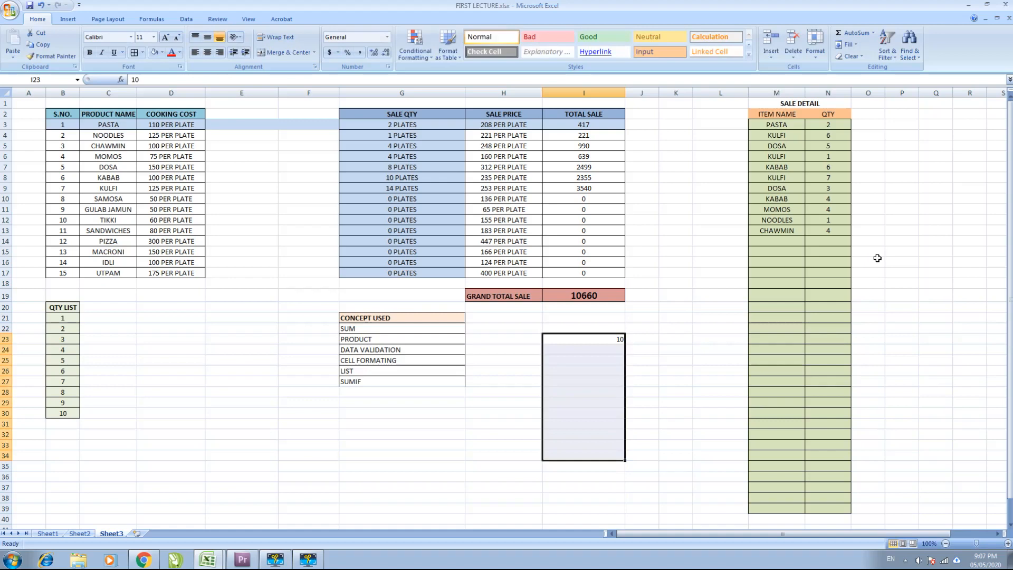
{"action": "key", "text": "ctrl+d"}
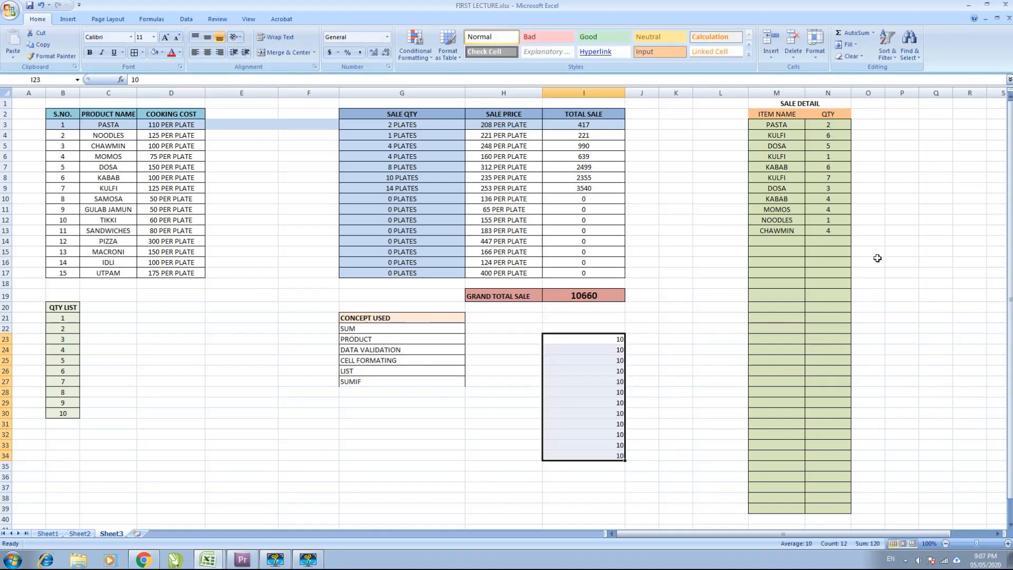
- Clear the contents of I23:I34
{"action": "key", "text": "Up"}
{"action": "key", "text": "Down"}
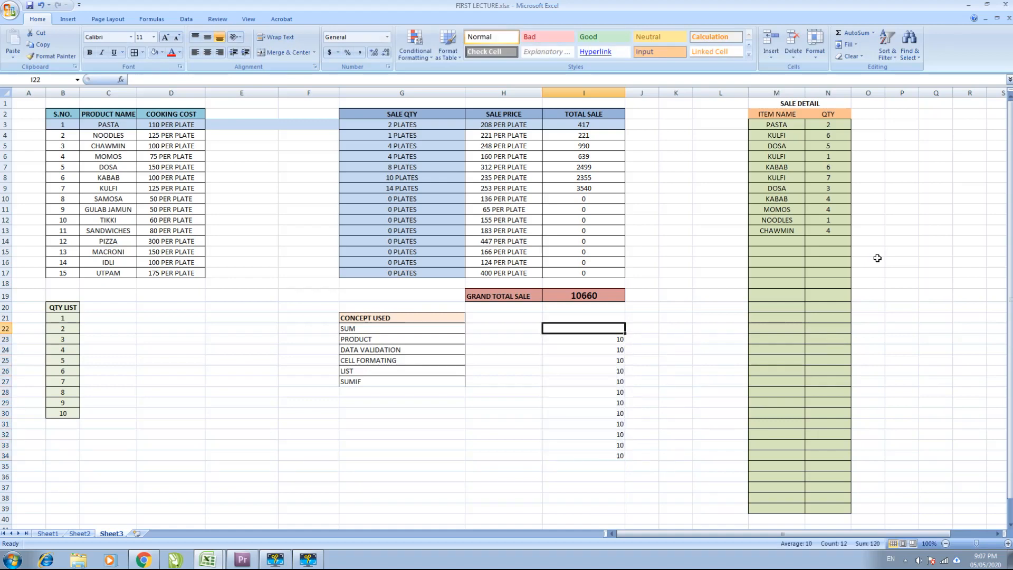
{"action": "key", "text": "shift+Down"}
{"action": "key", "text": "shift+Down"}
{"action": "key", "text": "shift+Down"}
{"action": "key", "text": "shift+Down"}
{"action": "key", "text": "shift+Down"}
{"action": "key", "text": "shift+Down"}
{"action": "key", "text": "shift+Down"}
{"action": "key", "text": "shift+Down"}
{"action": "key", "text": "shift+Down"}
{"action": "key", "text": "shift+Down"}
{"action": "key", "text": "shift+Down"}
{"action": "key", "text": "Delete"}
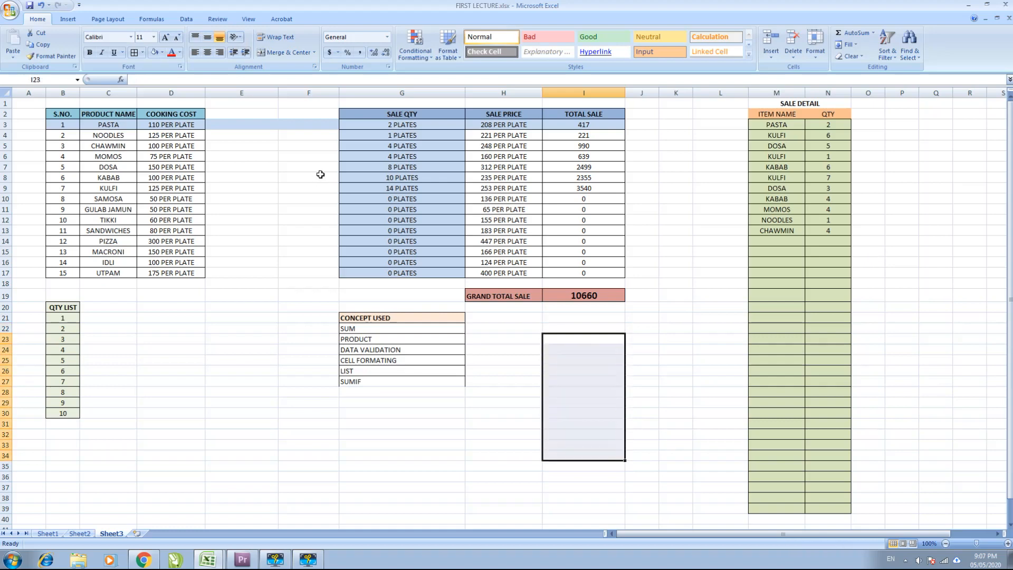
- Enter the PASTA quantity formula =SUMIF(M3:M39,C3,N3:N39) in I24, modelled on the sale quantity formula in G3
{"action": "left_click", "coordinate": [440, 133]}
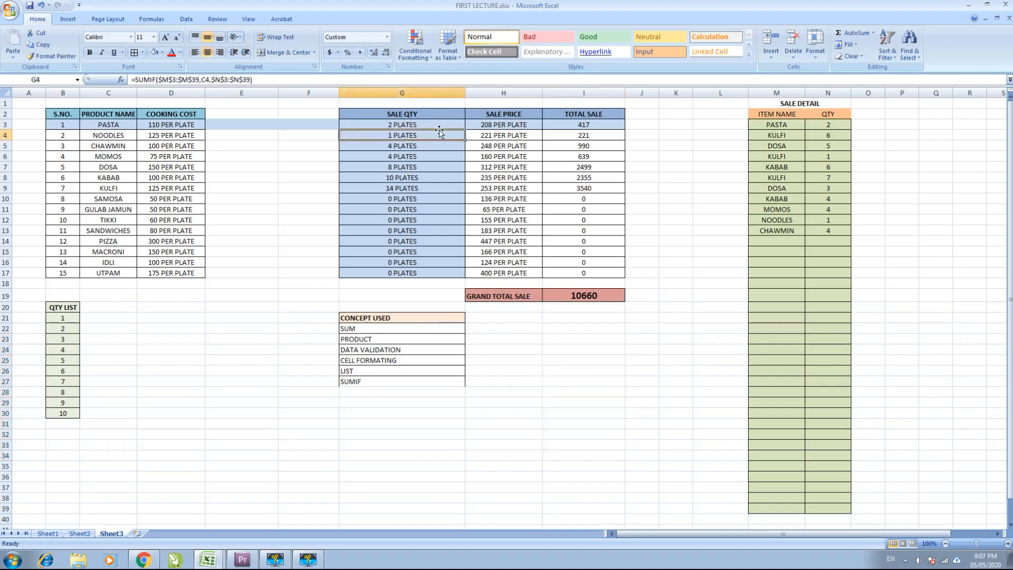
{"action": "left_click", "coordinate": [439, 125]}
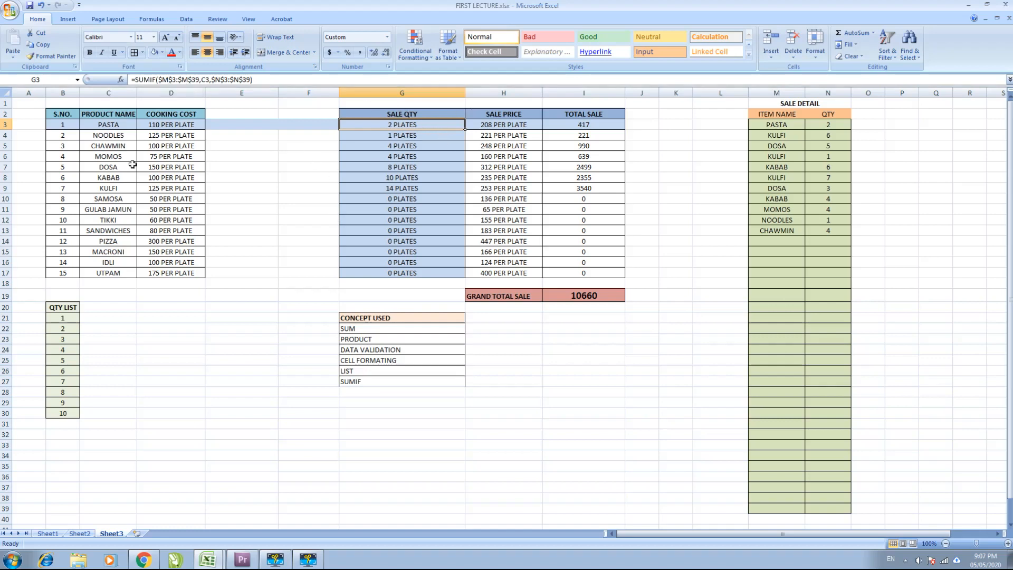
{"action": "left_click", "coordinate": [591, 346]}
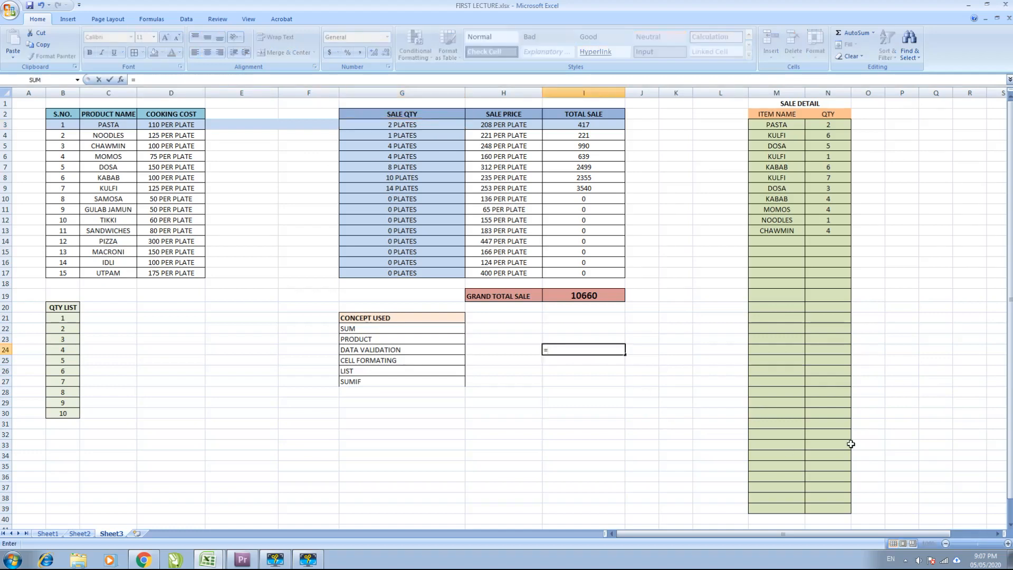
{"action": "type", "text": "SUMIF("}
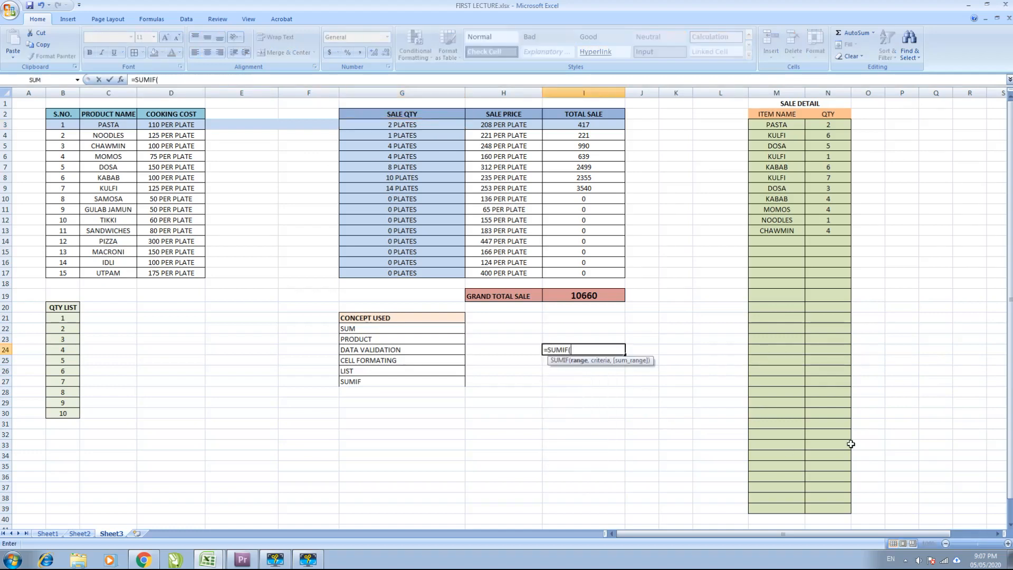
{"action": "left_click_drag", "start_coordinate": [776, 124], "coordinate": [770, 503]}
{"action": "type", "text": ","}
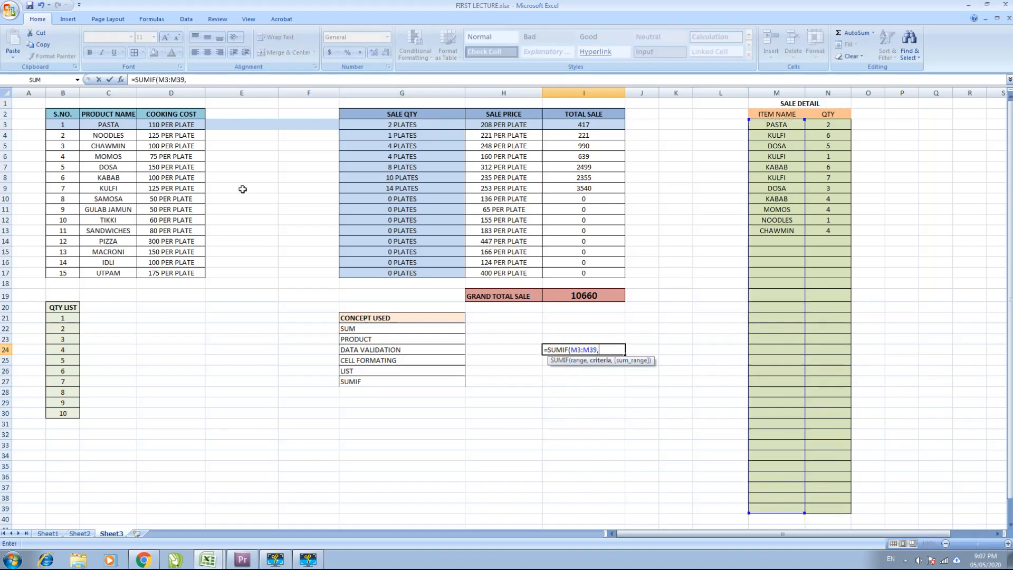
{"action": "left_click", "coordinate": [114, 125]}
{"action": "type", "text": ","}
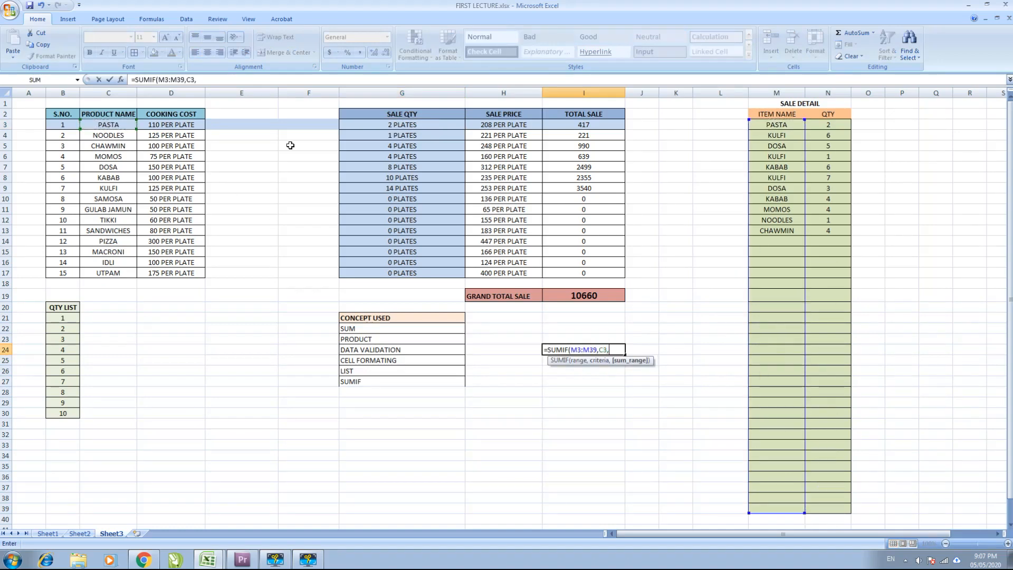
{"action": "left_click_drag", "start_coordinate": [844, 125], "coordinate": [847, 504]}
{"action": "key", "text": "Return"}
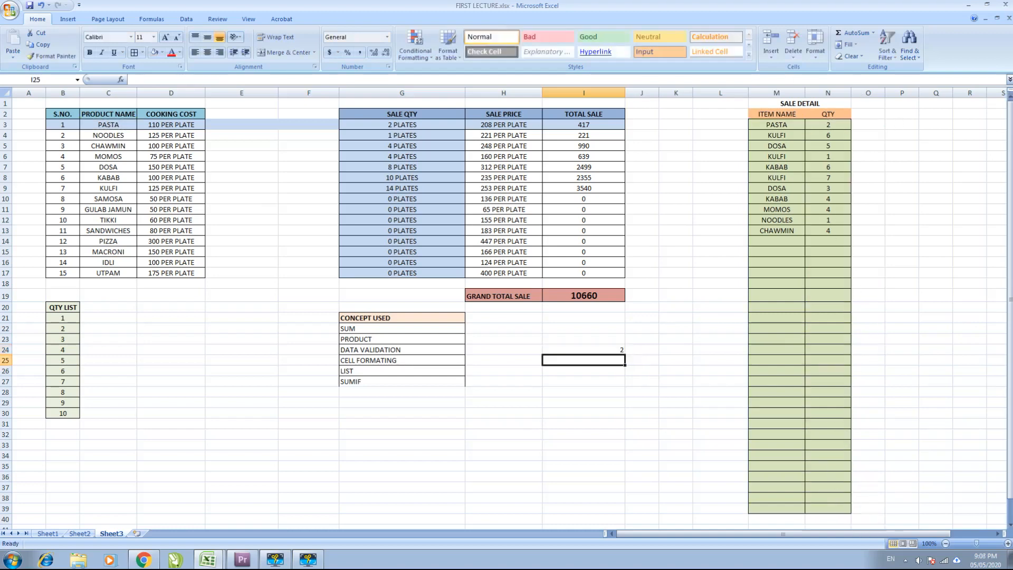
- Check the SUMIF formula in I24 against the PASTA quantity in N3
{"action": "left_click", "coordinate": [612, 353]}
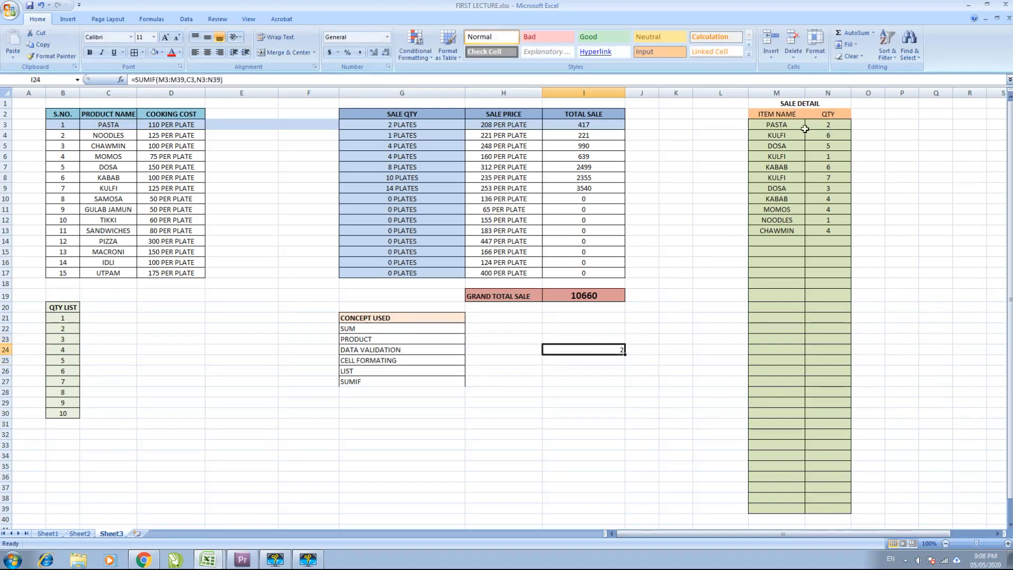
{"action": "left_click", "coordinate": [827, 128]}
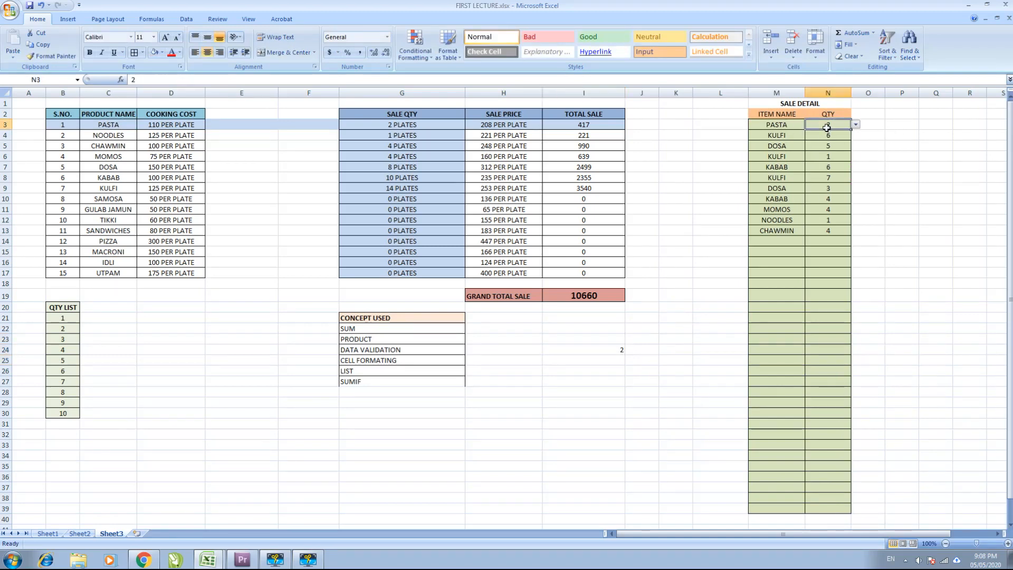
{"action": "left_click", "coordinate": [640, 348]}
- Fill the SUMIF formula from I24 down into I25 as =SUMIF(M4:M40,C4,N4:N40)
{"action": "left_click", "coordinate": [603, 350]}
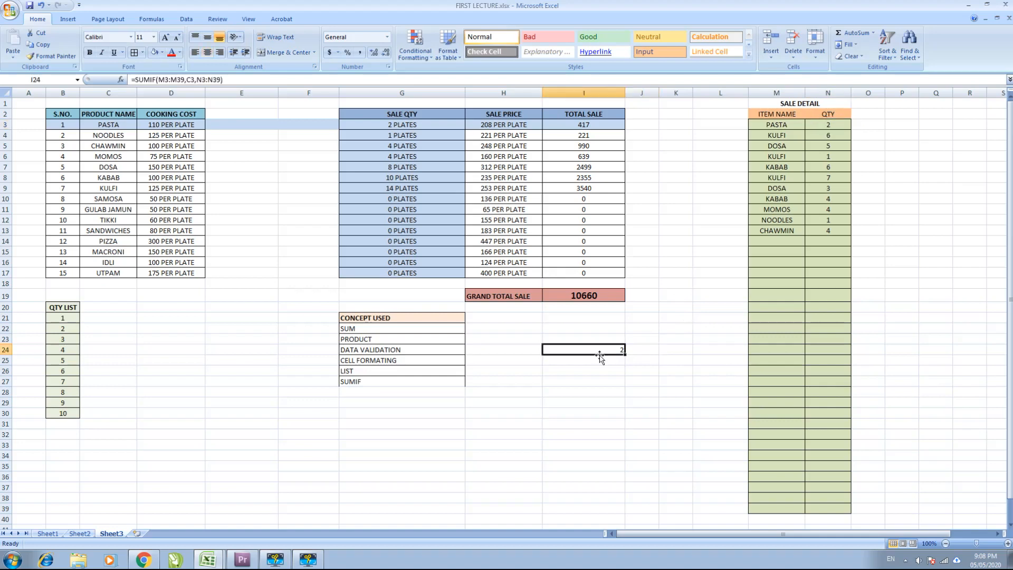
{"action": "left_click", "coordinate": [604, 361]}
{"action": "type", "text": "=SUMIF(M4:M40,C4,N4:N40)"}
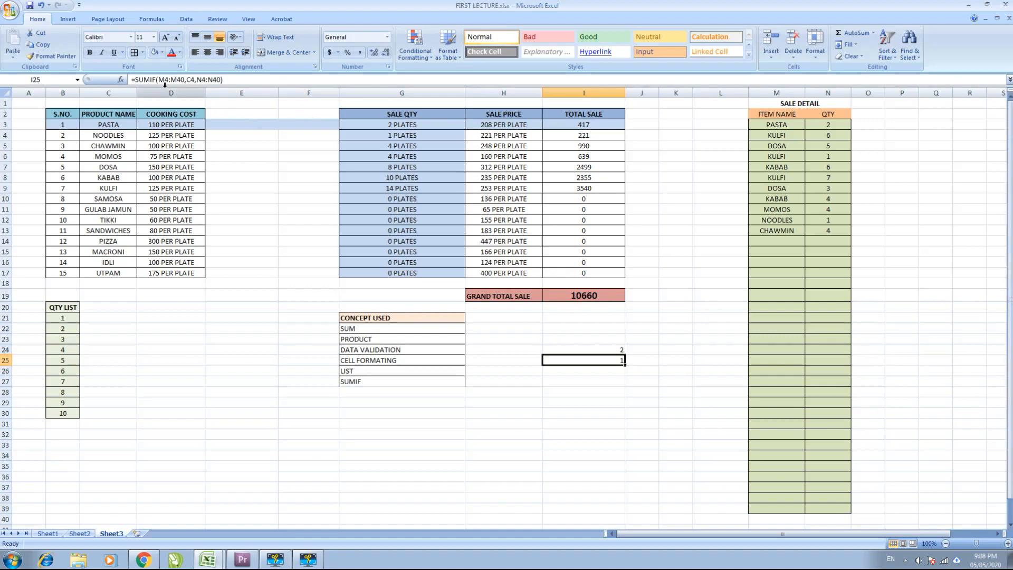
- Compare the ranges in the I24 and I25 formulas with the first and last item cells of SALE DETAIL
{"action": "left_click", "coordinate": [599, 350]}
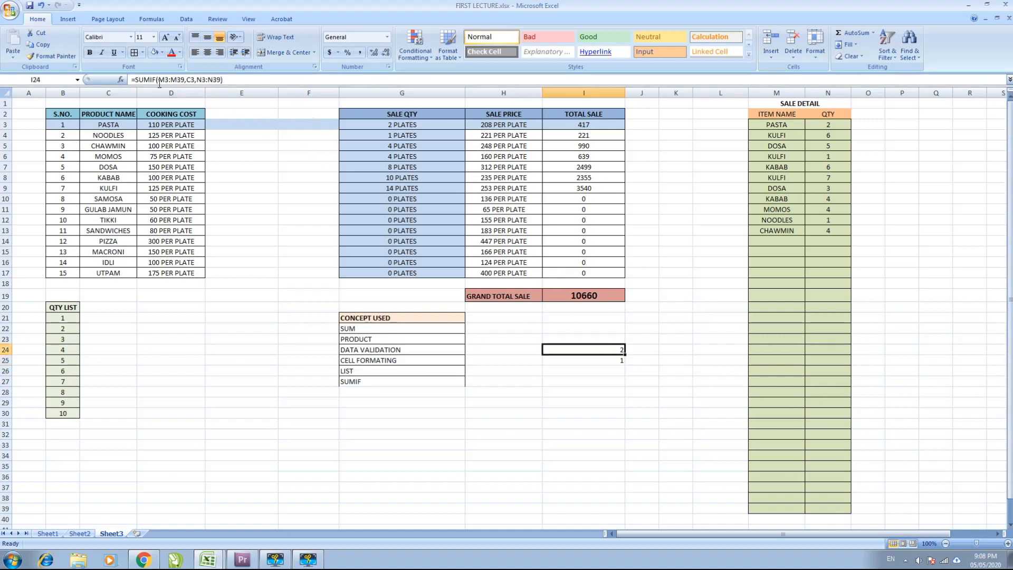
{"action": "left_click", "coordinate": [793, 125]}
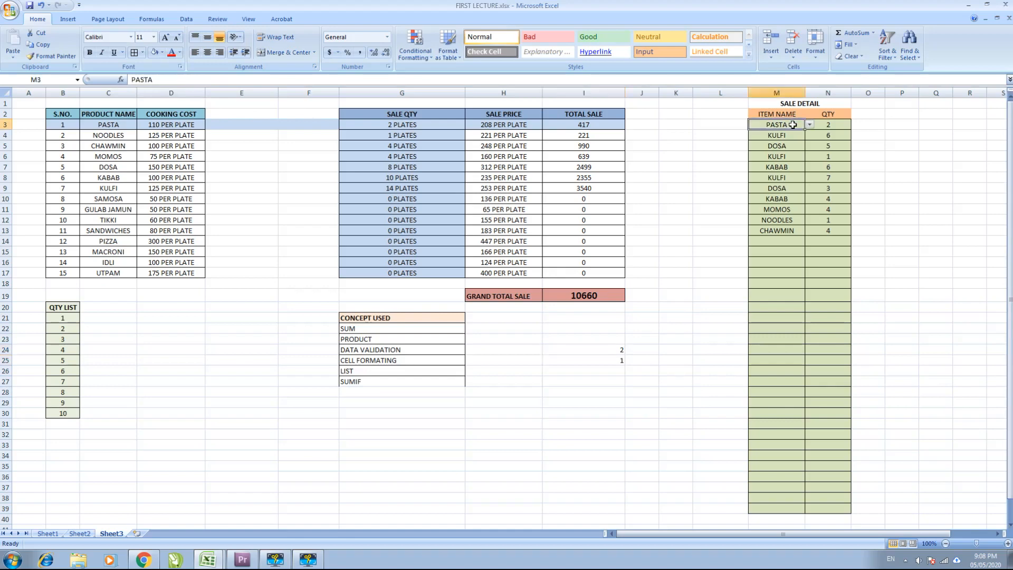
{"action": "left_click", "coordinate": [788, 509]}
{"action": "left_click", "coordinate": [594, 358]}
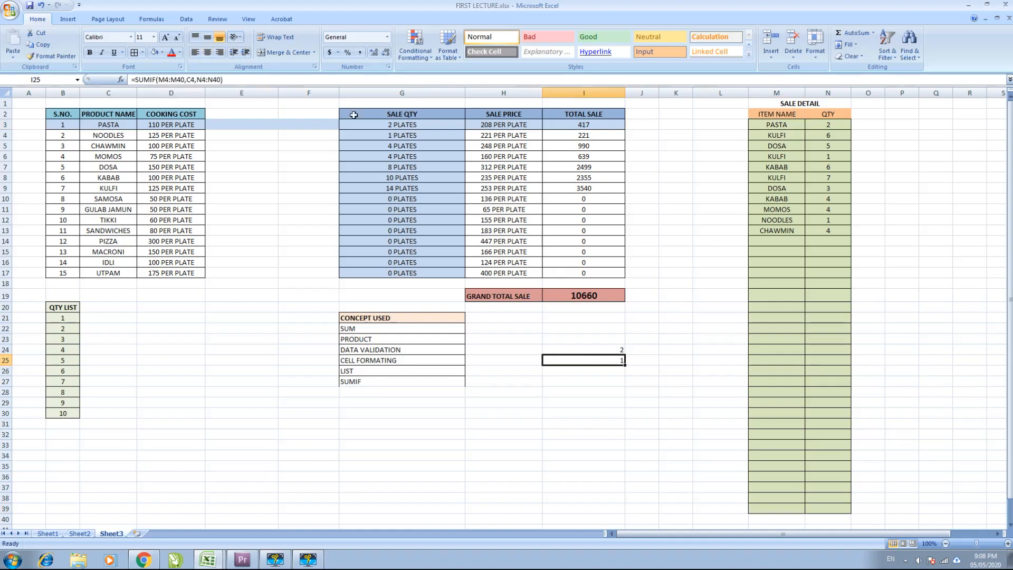
{"action": "left_click", "coordinate": [767, 134]}
{"action": "left_click", "coordinate": [781, 520]}
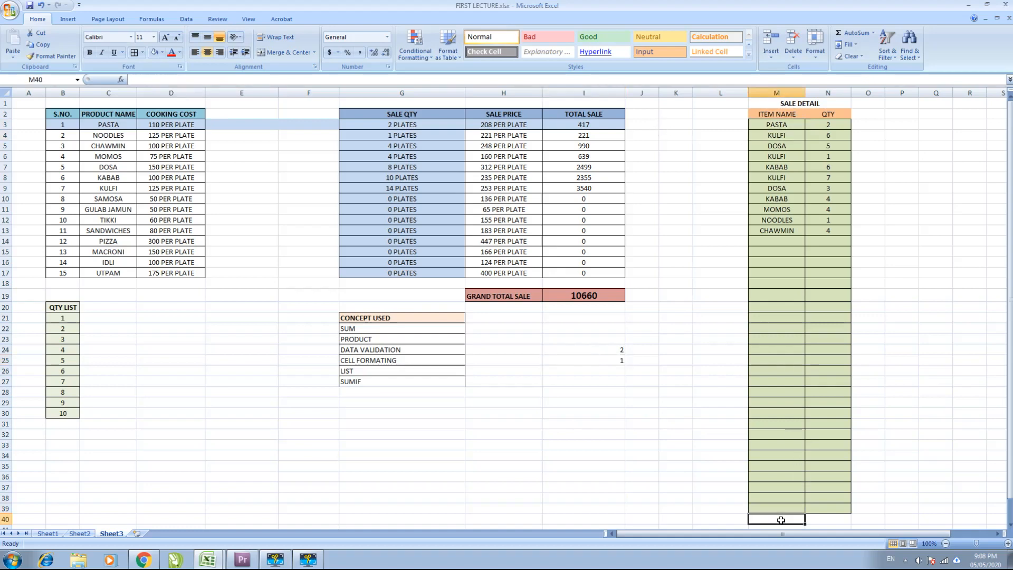
{"action": "left_click", "coordinate": [610, 350]}
{"action": "left_click", "coordinate": [611, 360]}
{"action": "left_click", "coordinate": [609, 348]}
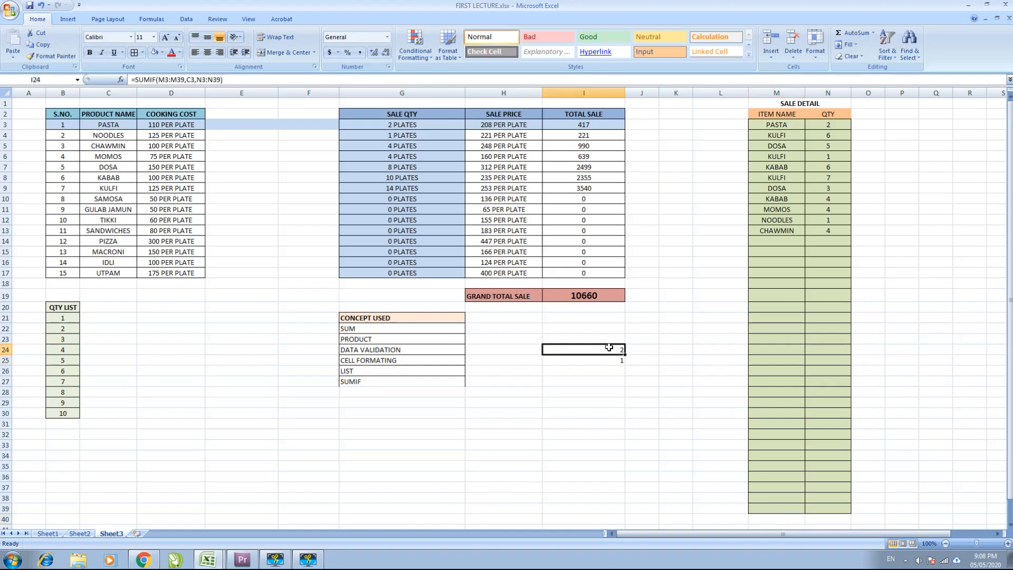
{"action": "left_click", "coordinate": [609, 362]}
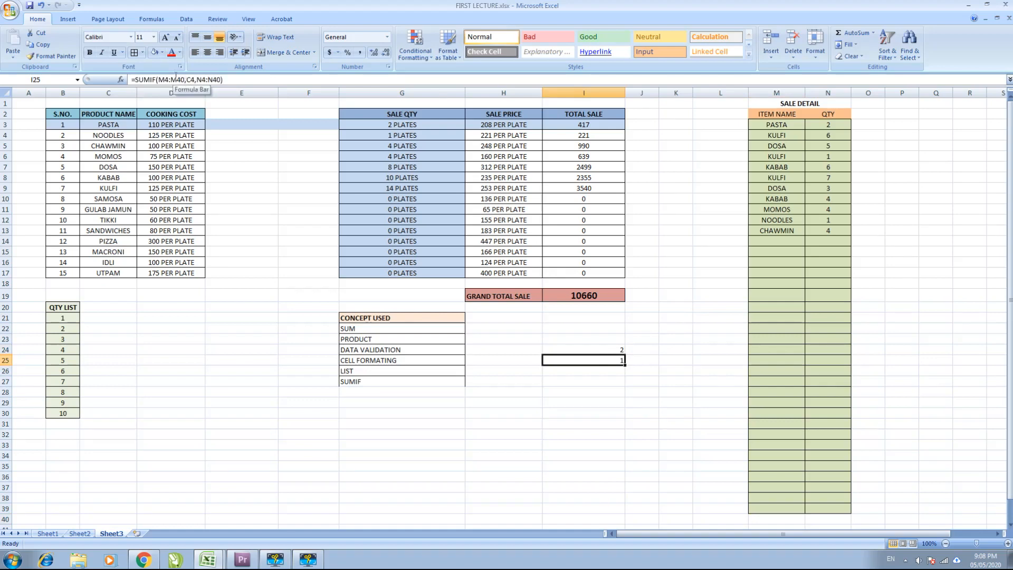
{"action": "left_click", "coordinate": [609, 348]}
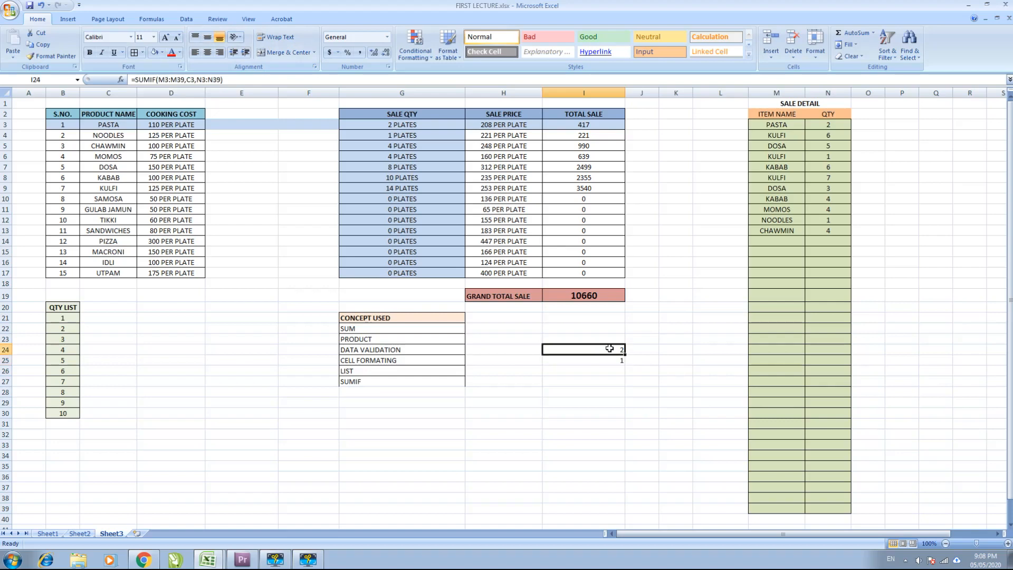
- Compare the fixed references of the G4 quantity formula with the relative ranges in I24 and I25
{"action": "left_click", "coordinate": [406, 132]}
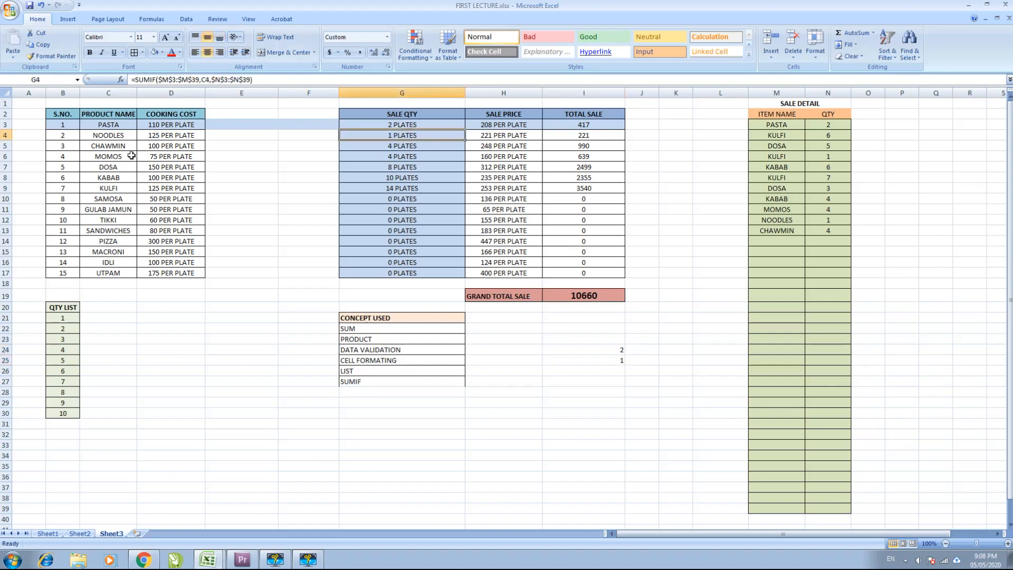
{"action": "left_click_drag", "start_coordinate": [774, 124], "coordinate": [782, 506]}
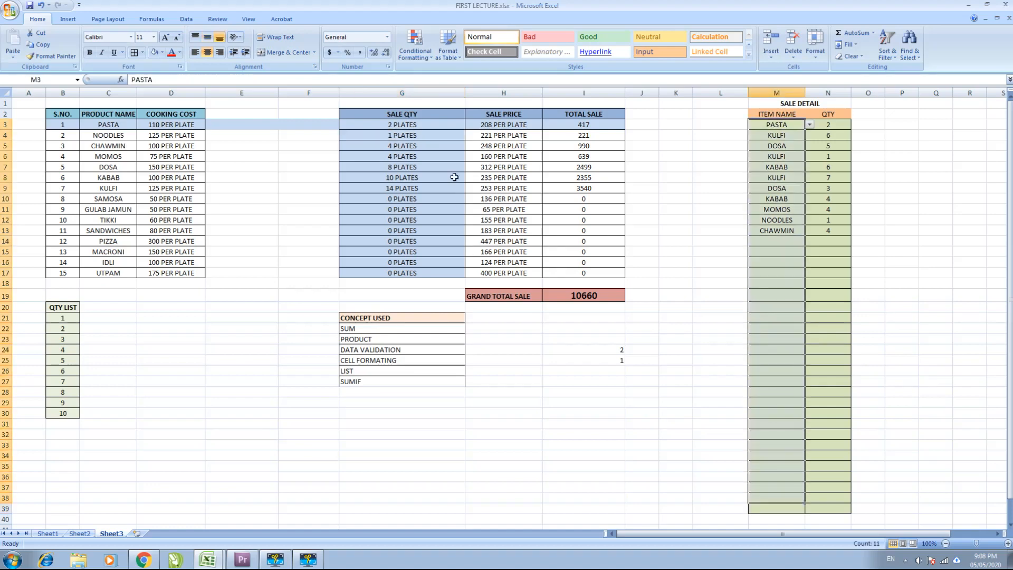
{"action": "left_click", "coordinate": [432, 129]}
{"action": "left_click", "coordinate": [428, 136]}
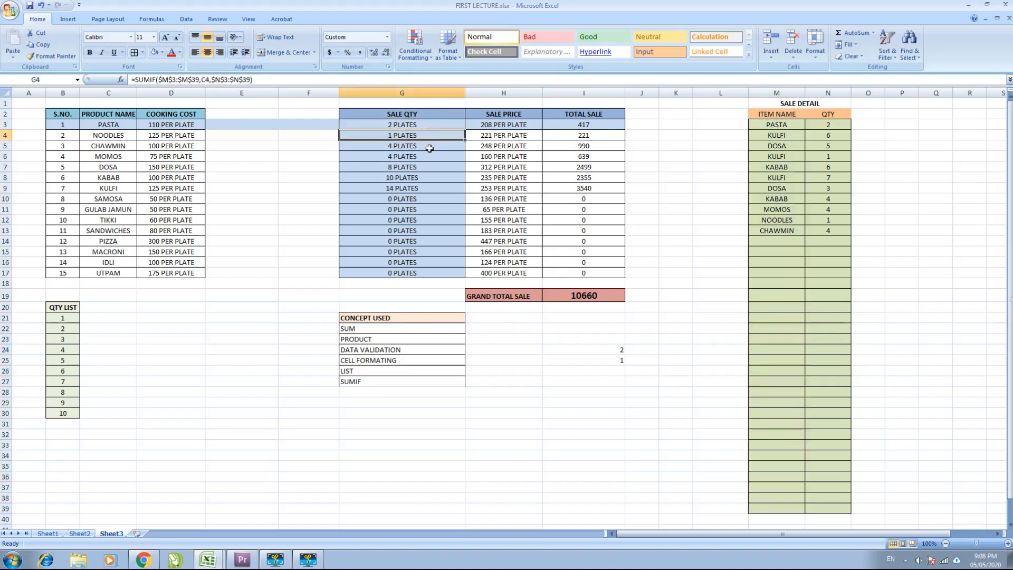
{"action": "left_click", "coordinate": [613, 361]}
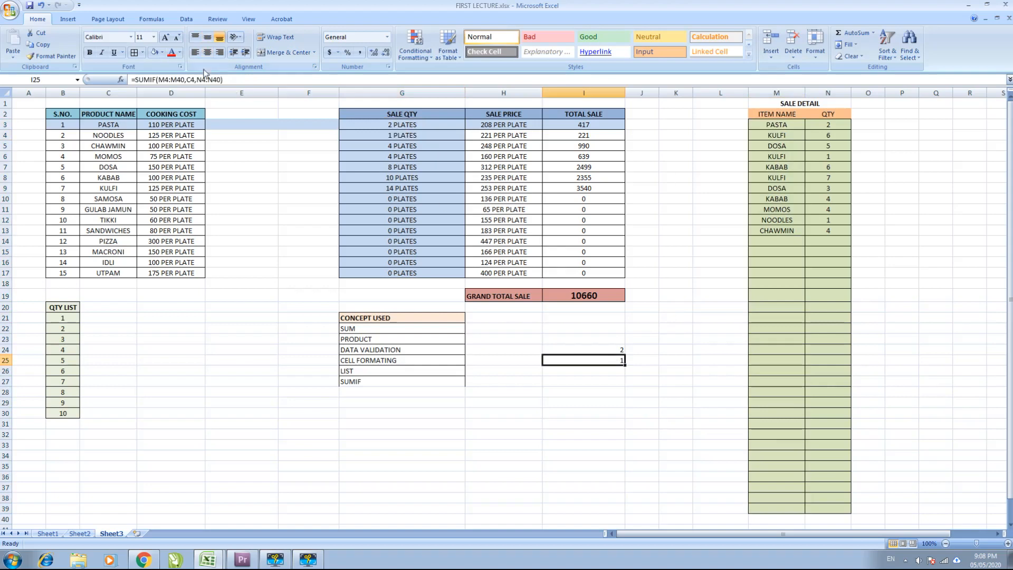
{"action": "left_click", "coordinate": [610, 350]}
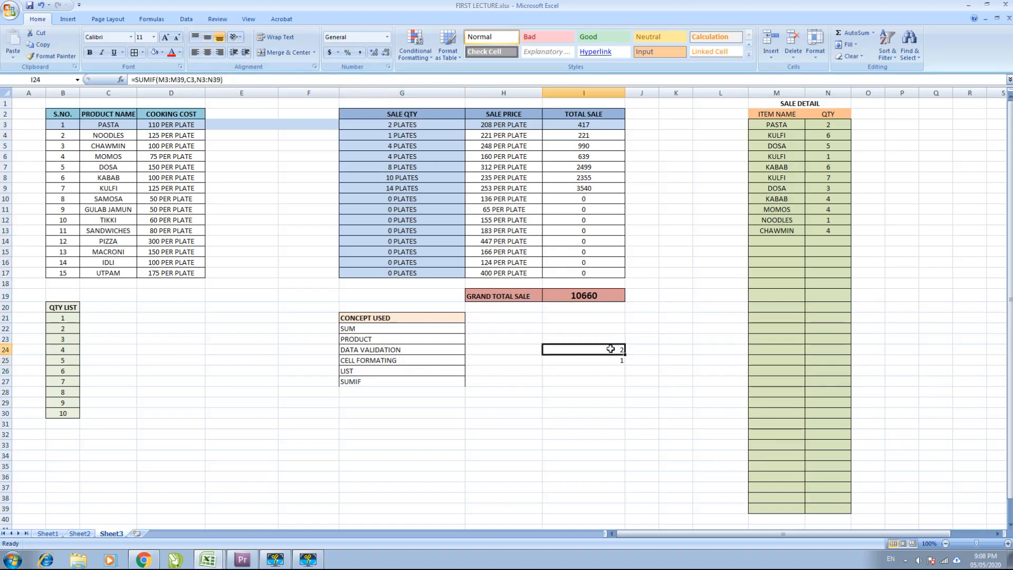
{"action": "left_click", "coordinate": [605, 359]}
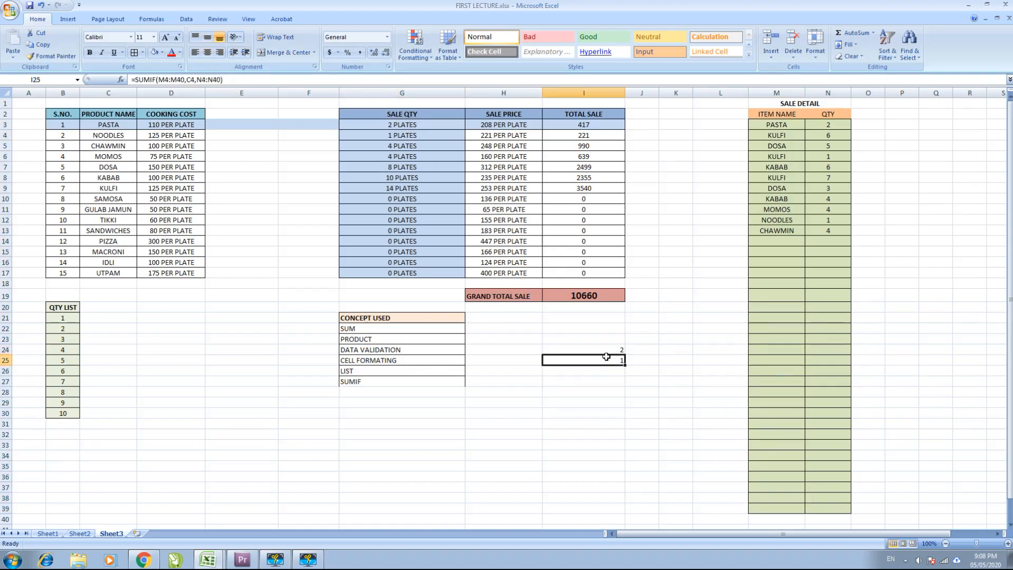
- Make the criteria range absolute as $M$3:$M$39 in the SUMIF formula of I24
{"action": "left_click", "coordinate": [610, 350]}
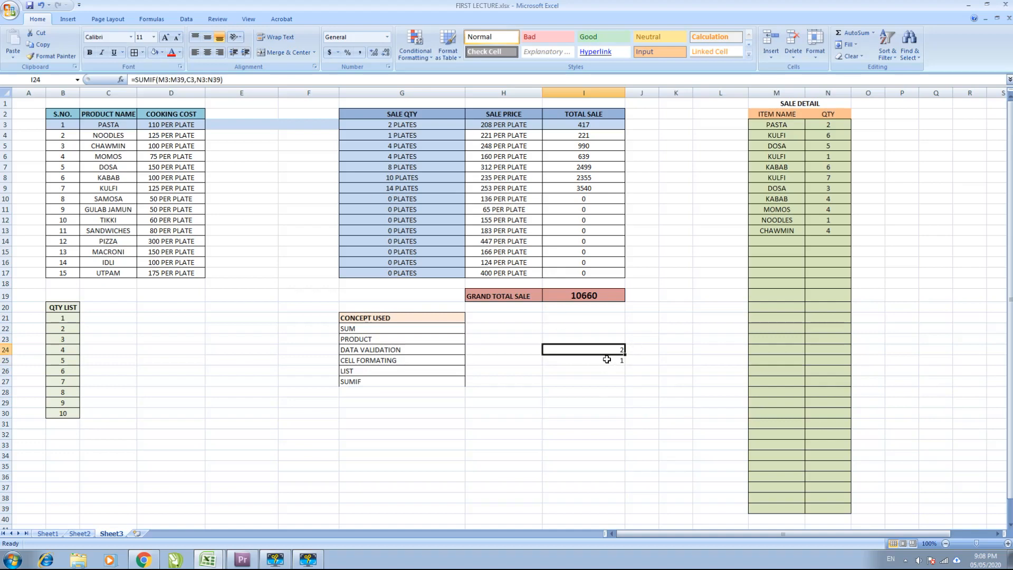
{"action": "left_click", "coordinate": [163, 81]}
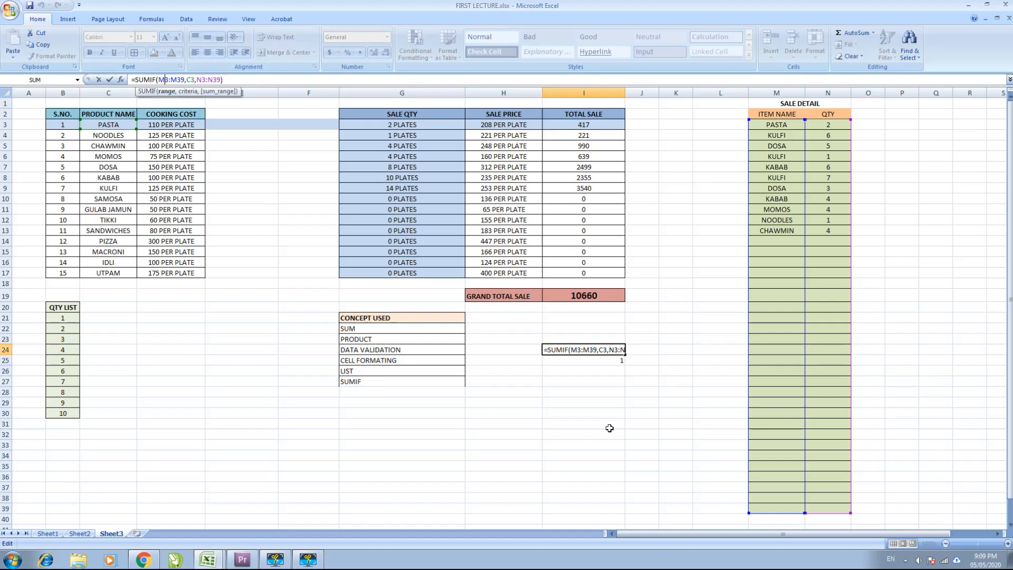
{"action": "left_click", "coordinate": [578, 349]}
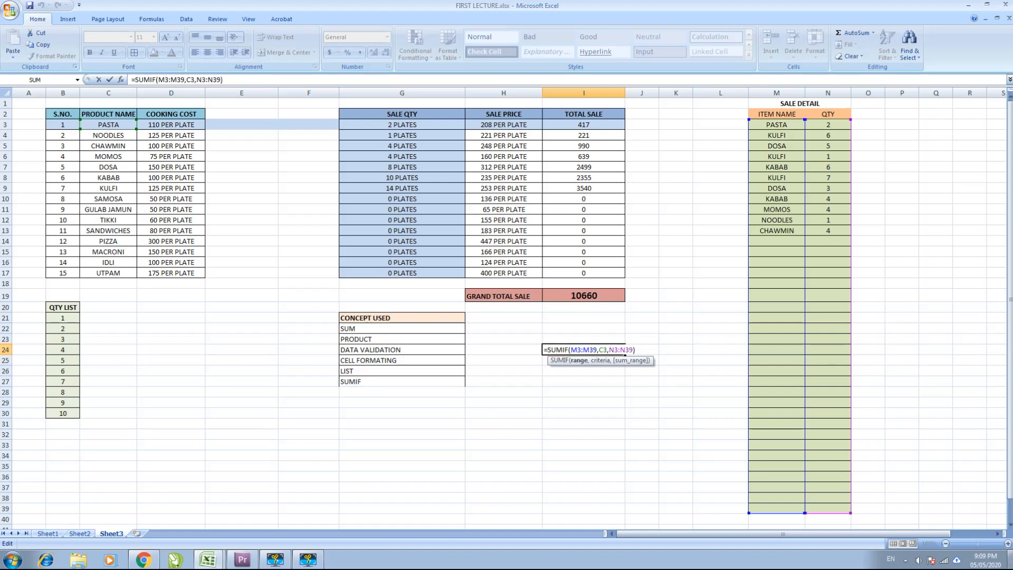
{"action": "type", "text": "$M"}
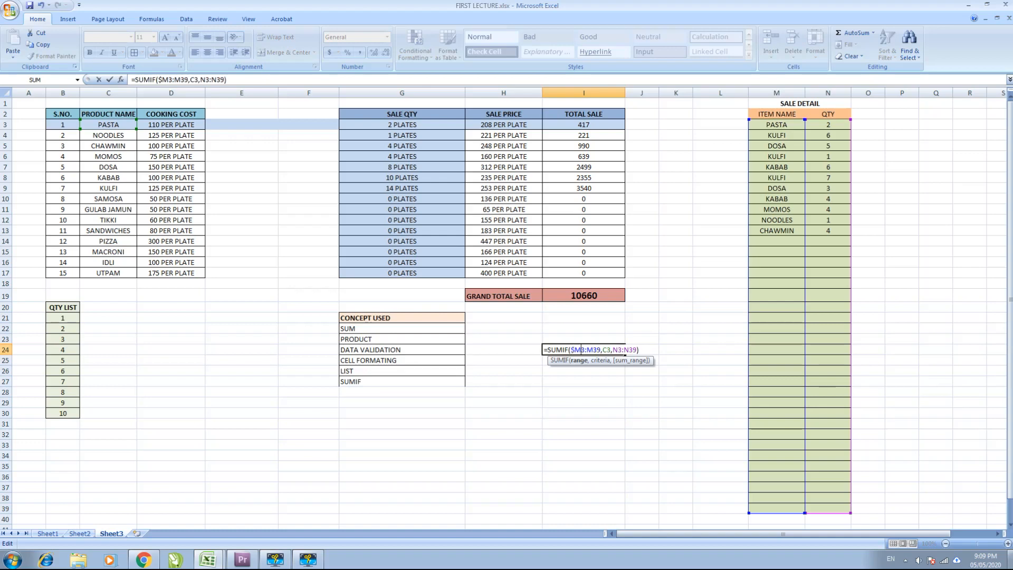
{"action": "type", "text": "$"}
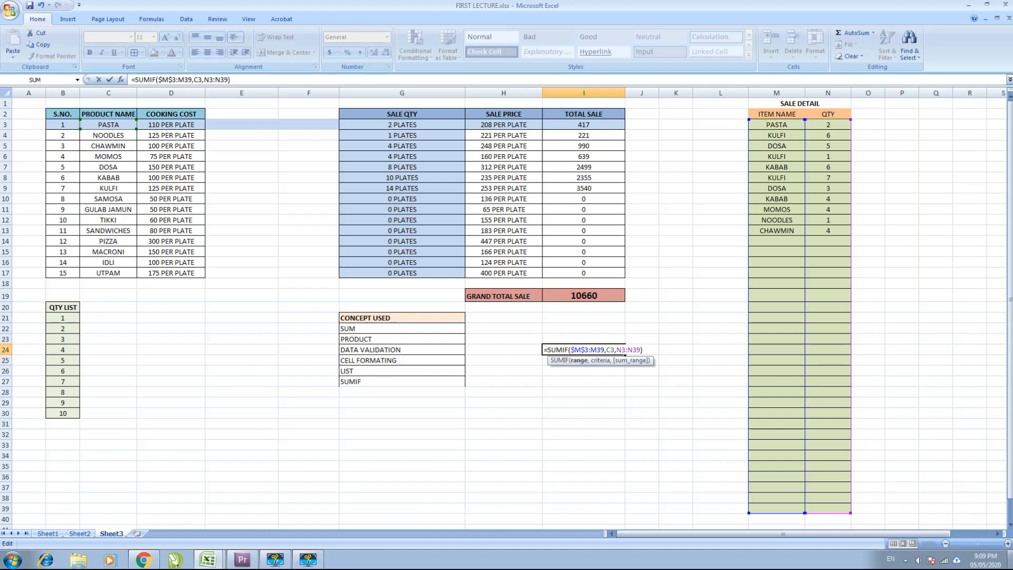
{"action": "key", "text": "F4"}
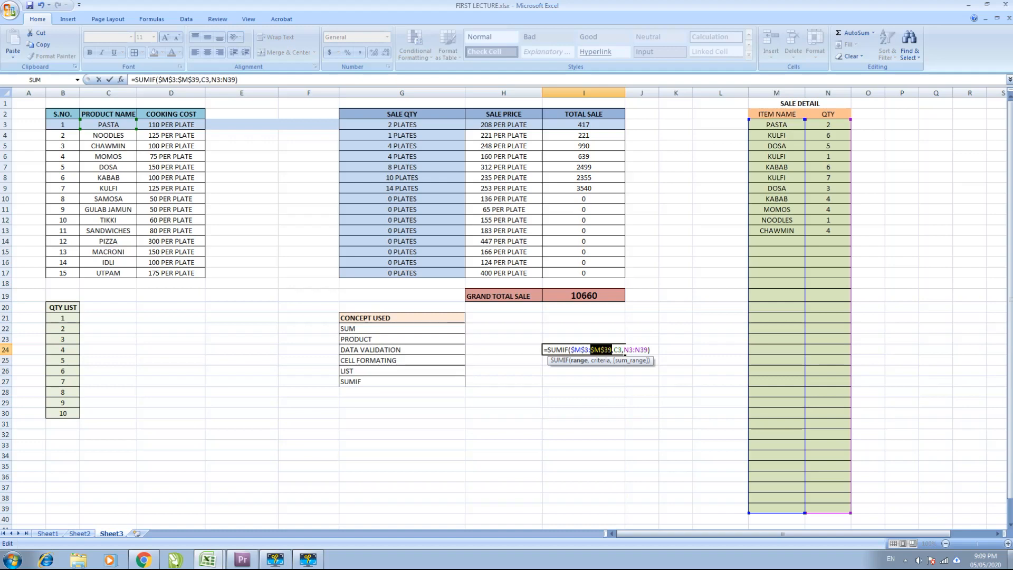
- Make the criterion $C$3 and the sum range $N$3:$N$39 absolute in the I24 formula
{"action": "double_click", "coordinate": [617, 350]}
{"action": "key", "text": "F4"}
{"action": "left_click", "coordinate": [636, 350]}
{"action": "key", "text": "F4"}
{"action": "left_click", "coordinate": [655, 350]}
{"action": "key", "text": "F4"}
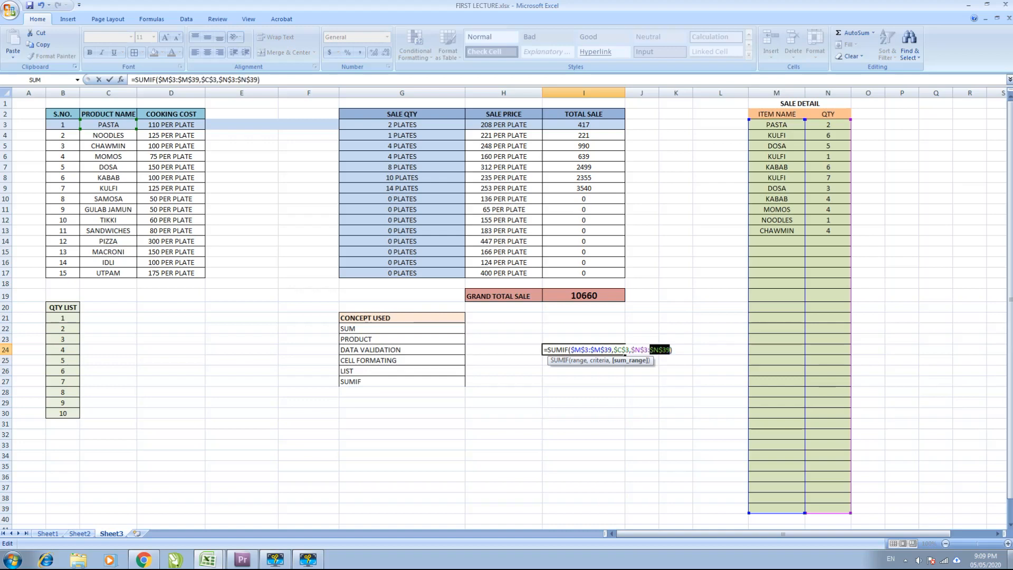
- Return the criterion to relative C3 and commit I24 as =SUMIF($M$3:$M$39,C3,$N$3:$N$39)
{"action": "left_click", "coordinate": [667, 349]}
{"action": "left_click", "coordinate": [630, 350]}
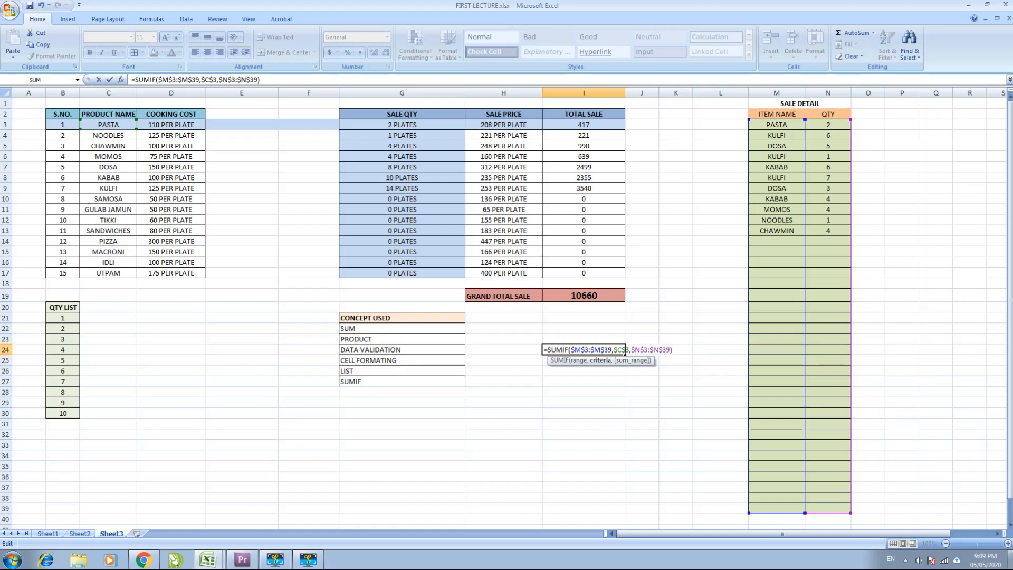
{"action": "key", "text": "F4"}
{"action": "key", "text": "F4"}
{"action": "key", "text": "F4"}
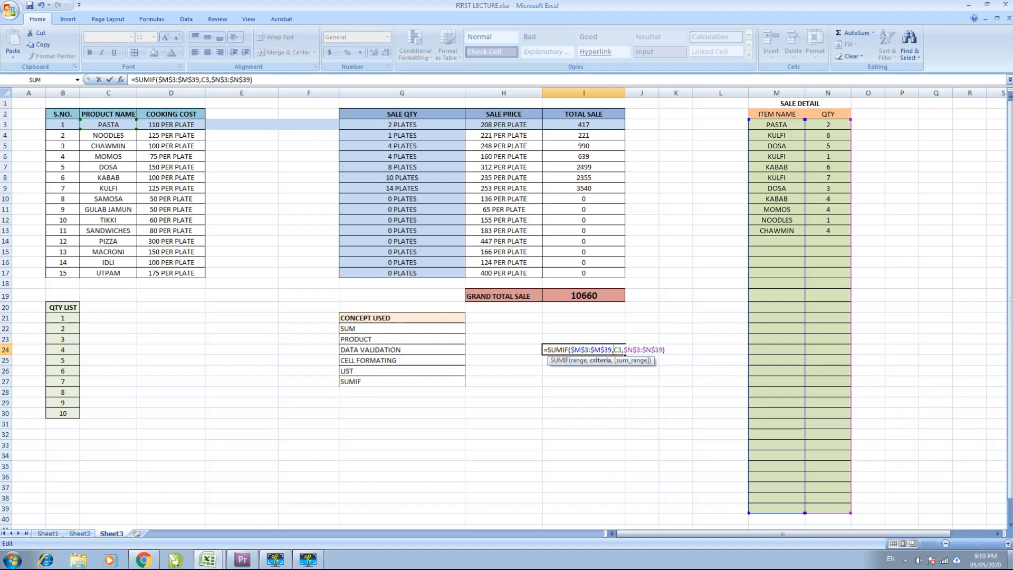
{"action": "key", "text": "Return"}
- Fill the absolute-range SUMIF formula from I24 down into I25 and compare the two formulas
{"action": "key", "text": "ctrl+d"}
{"action": "key", "text": "Up"}
{"action": "key", "text": "Down"}
{"action": "key", "text": "Up"}
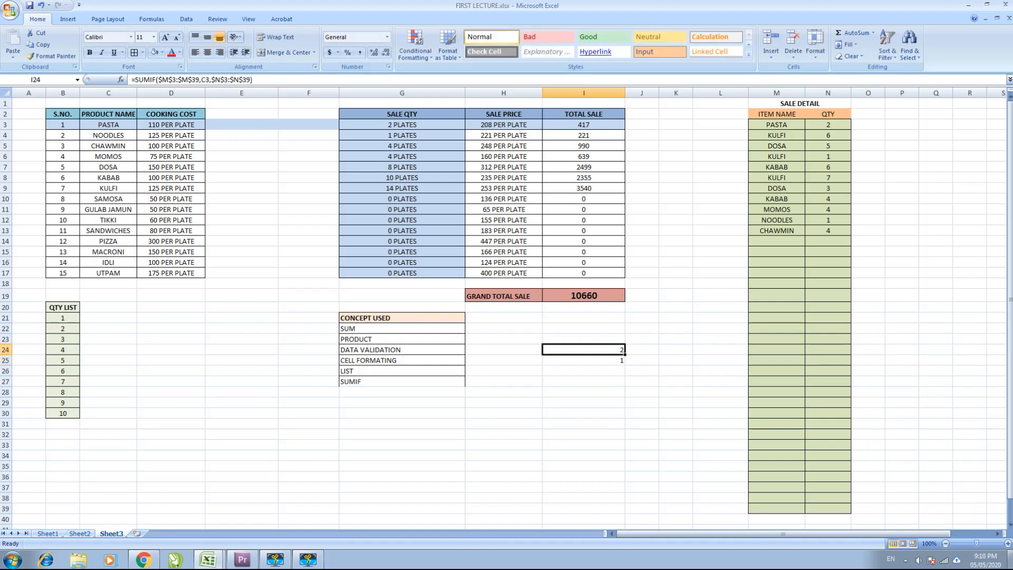
{"action": "key", "text": "Down"}
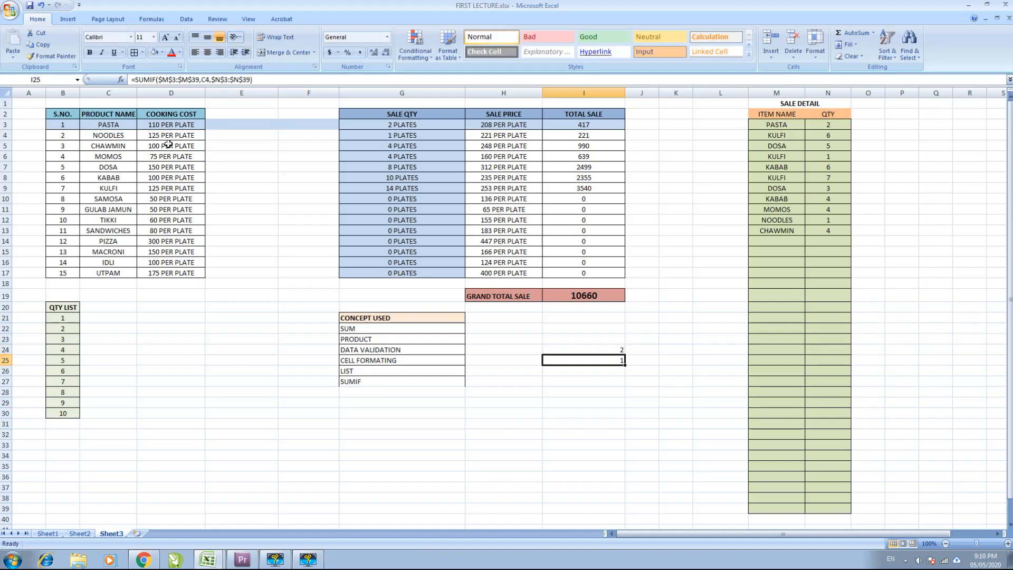
{"action": "left_click", "coordinate": [592, 346]}
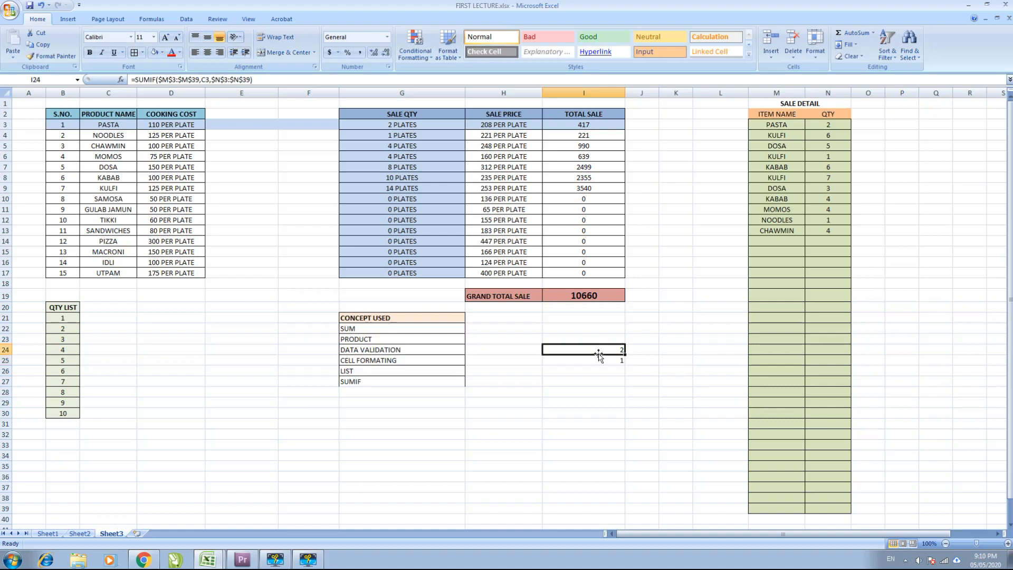
{"action": "left_click", "coordinate": [166, 82]}
{"action": "key", "text": "Home"}
{"action": "type", "text": "="}
{"action": "left_click", "coordinate": [622, 362]}
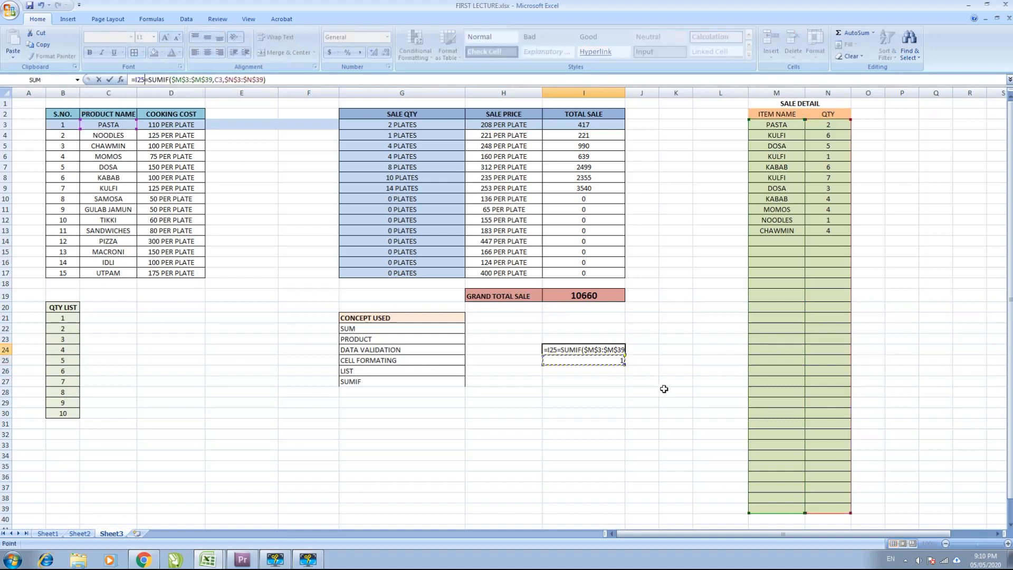
{"action": "key", "text": "Escape"}
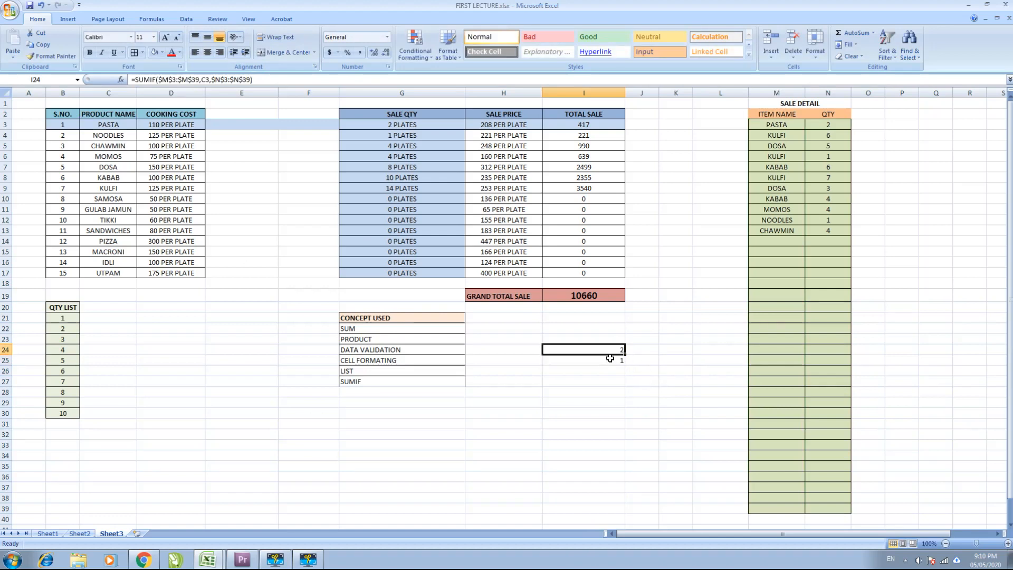
- Clear the test SUMIF formulas from I24:I26
{"action": "left_click_drag", "start_coordinate": [609, 349], "coordinate": [612, 367]}
{"action": "key", "text": "Delete"}
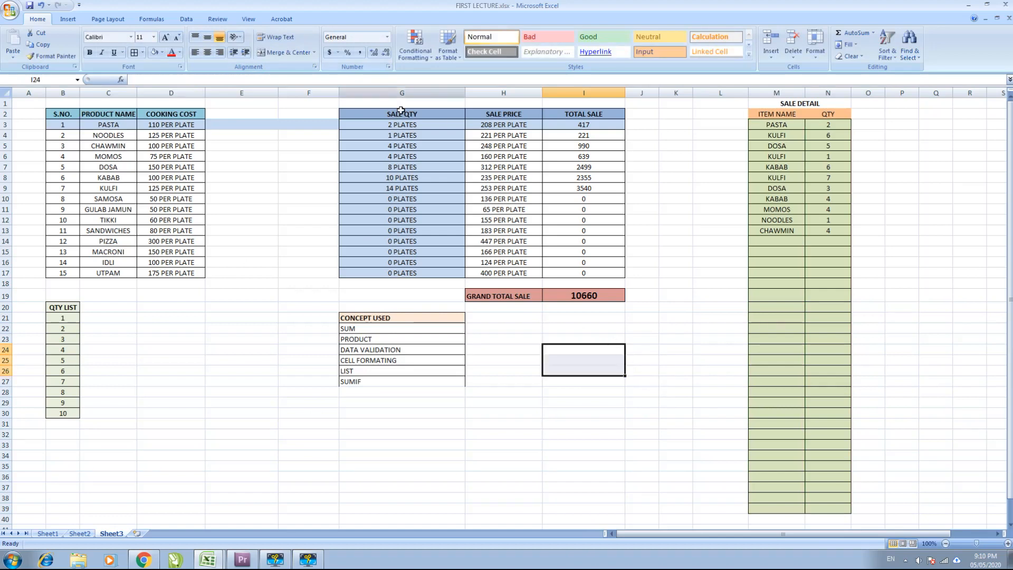
- Check the fixed ranges of the G3 quantity formula against the SALE DETAIL item range M3:M39 and the SALE QTY column
{"action": "left_click", "coordinate": [410, 123]}
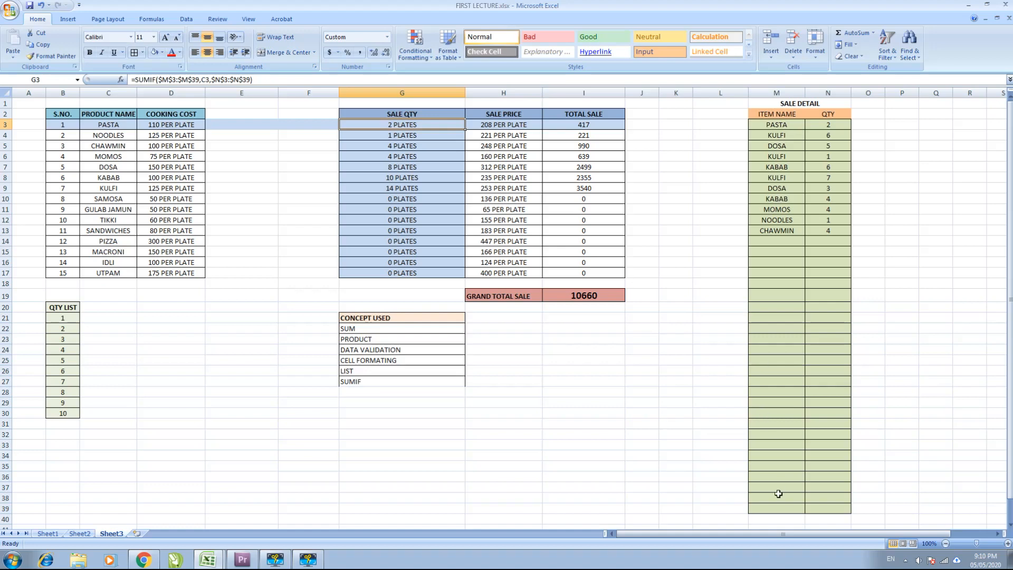
{"action": "left_click_drag", "start_coordinate": [775, 128], "coordinate": [781, 424]}
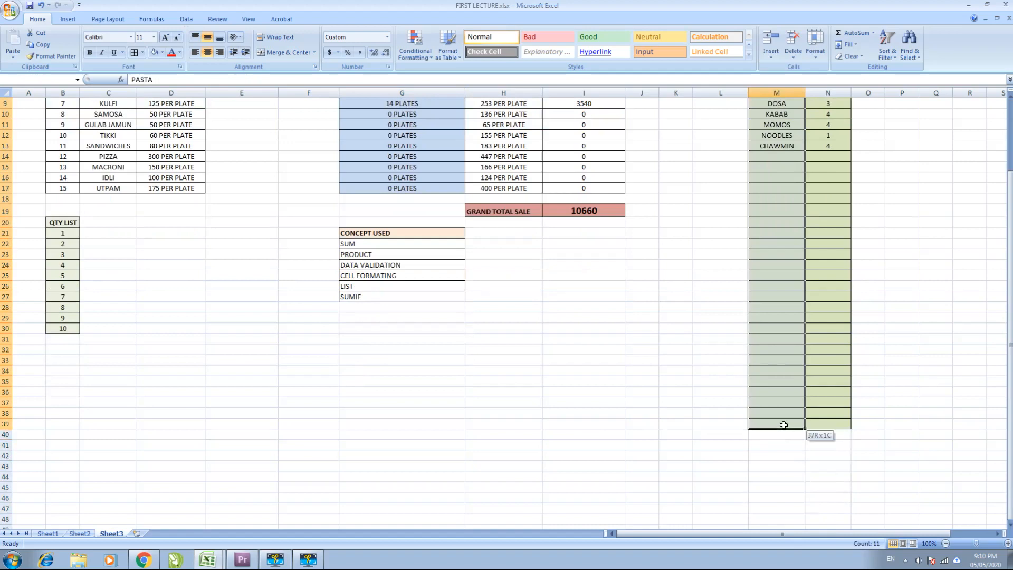
{"action": "scroll", "coordinate": [743, 172], "scroll_direction": "up", "scroll_amount": 3}
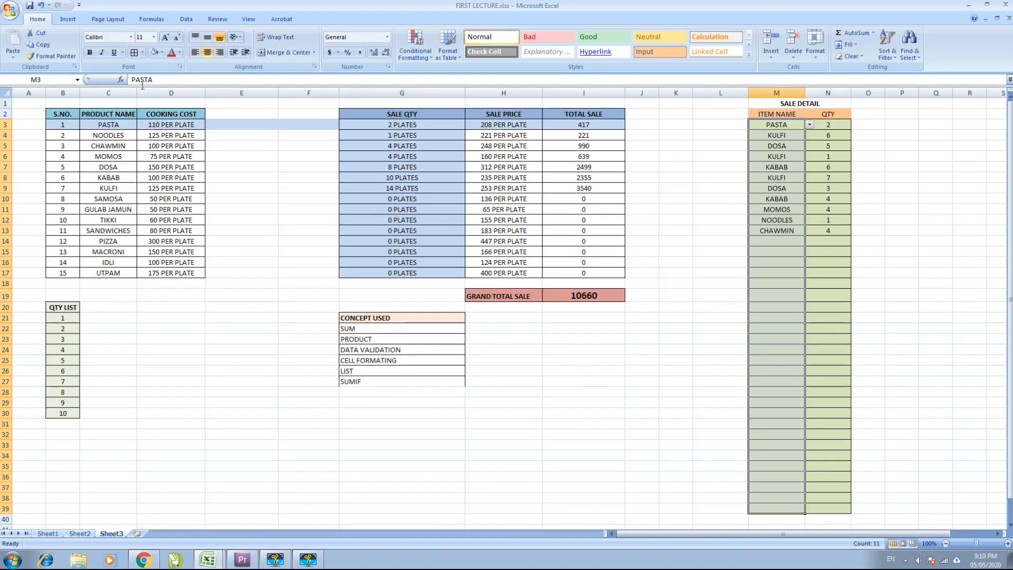
{"action": "left_click", "coordinate": [384, 127]}
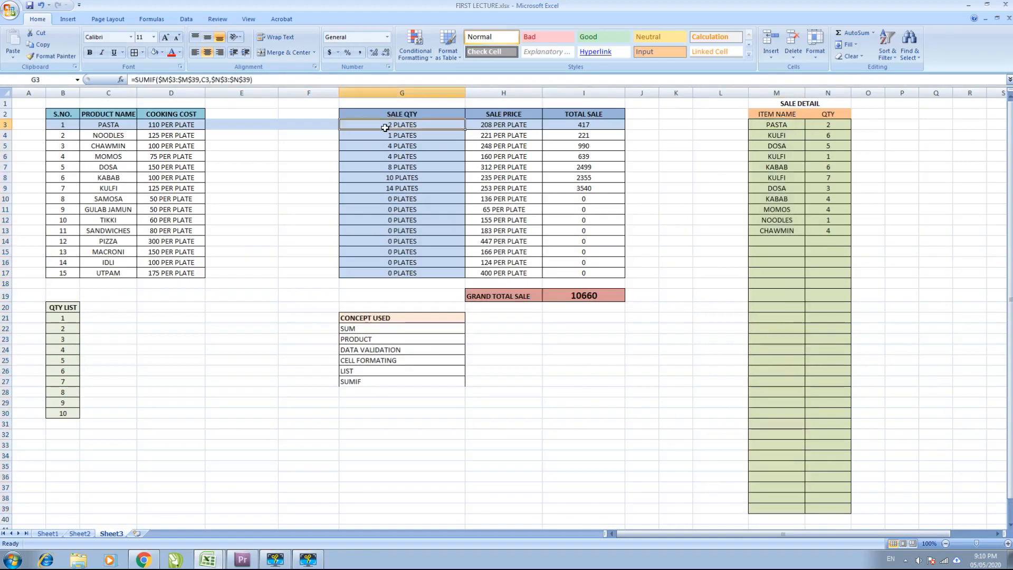
{"action": "left_click", "coordinate": [195, 80]}
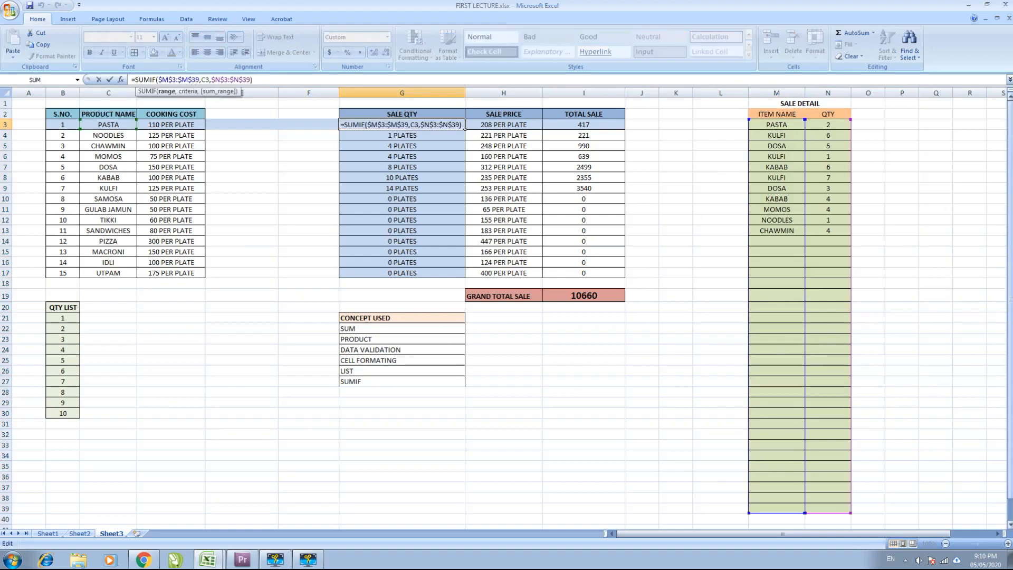
{"action": "key", "text": "Escape"}
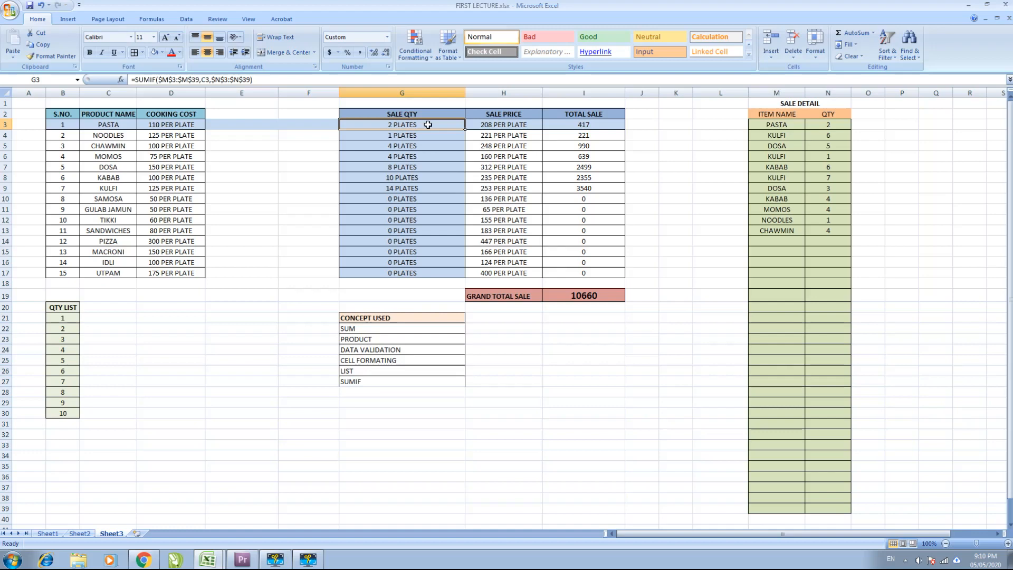
{"action": "left_click_drag", "start_coordinate": [440, 125], "coordinate": [442, 255]}
- Add a SALE DETAIL entry in row 14 for DOSA with quantity 3
{"action": "left_click", "coordinate": [779, 243]}
{"action": "left_click", "coordinate": [809, 241]}
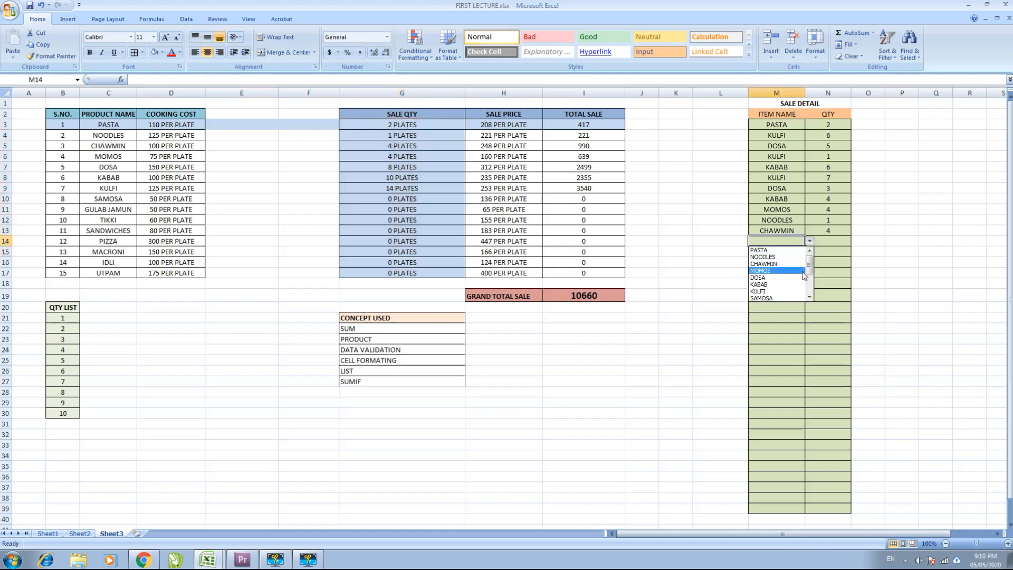
{"action": "left_click", "coordinate": [797, 283]}
{"action": "left_click", "coordinate": [829, 242]}
{"action": "left_click", "coordinate": [855, 241]}
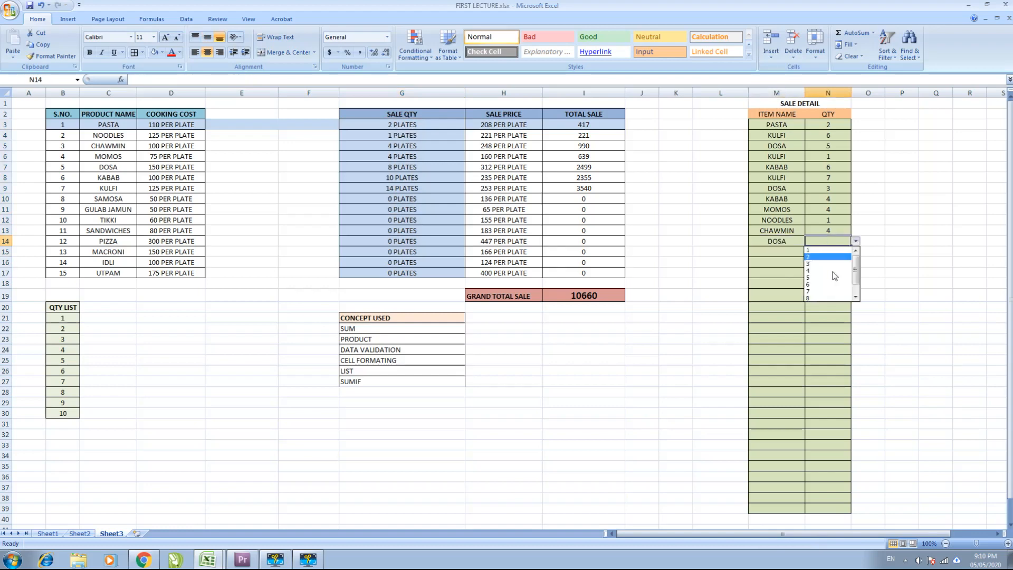
{"action": "left_click", "coordinate": [825, 264]}
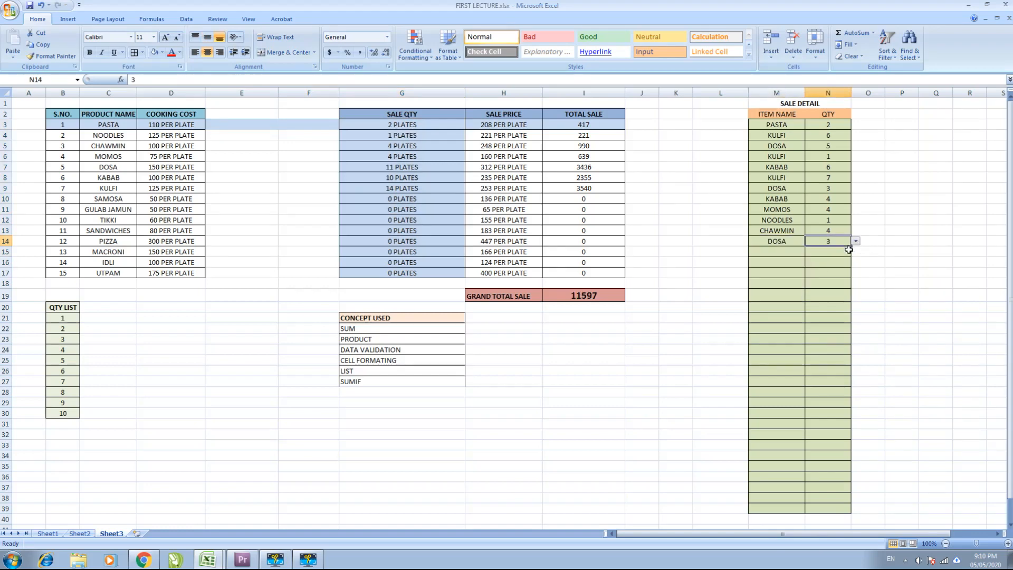
- Add a SALE DETAIL entry in row 15 for MOMOS with quantity 3
{"action": "left_click", "coordinate": [794, 255]}
{"action": "left_click", "coordinate": [809, 252]}
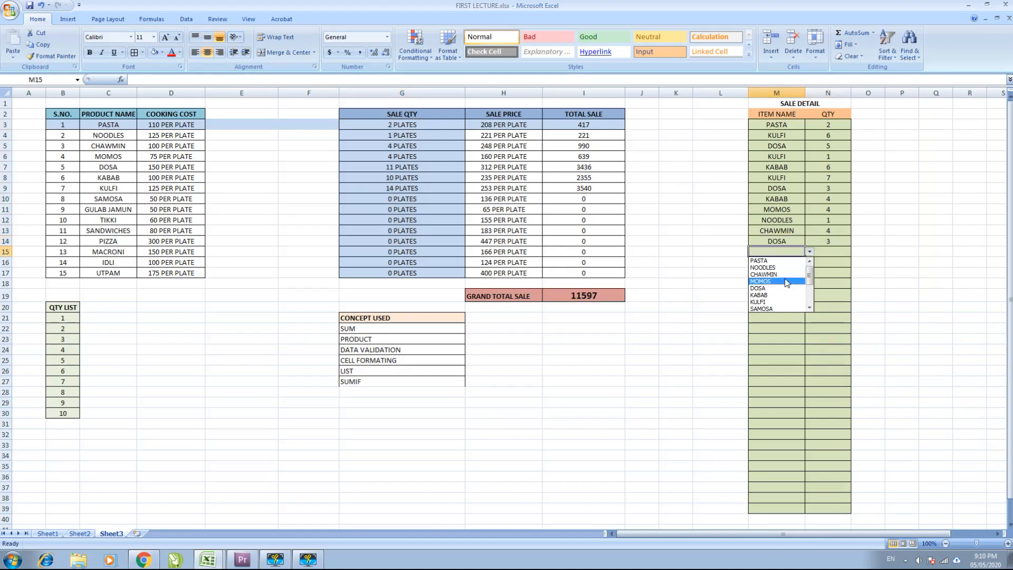
{"action": "left_click", "coordinate": [787, 282]}
{"action": "left_click", "coordinate": [844, 253]}
{"action": "left_click", "coordinate": [855, 252]}
{"action": "left_click", "coordinate": [827, 275]}
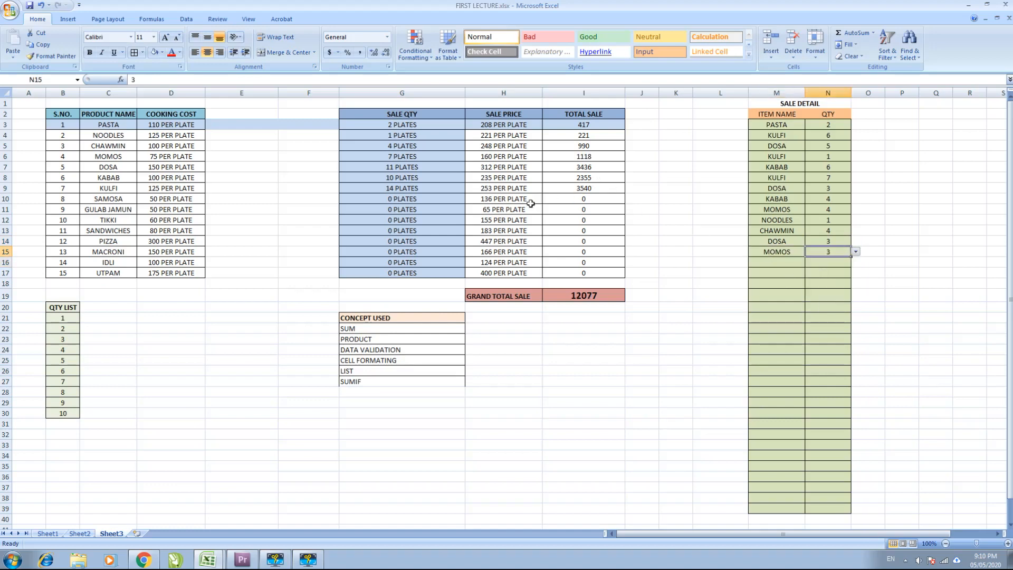
- Trace the PASTA total sale in I3 to its price and quantity cells, and inspect the grand total formula in I19
{"action": "left_click", "coordinate": [487, 126]}
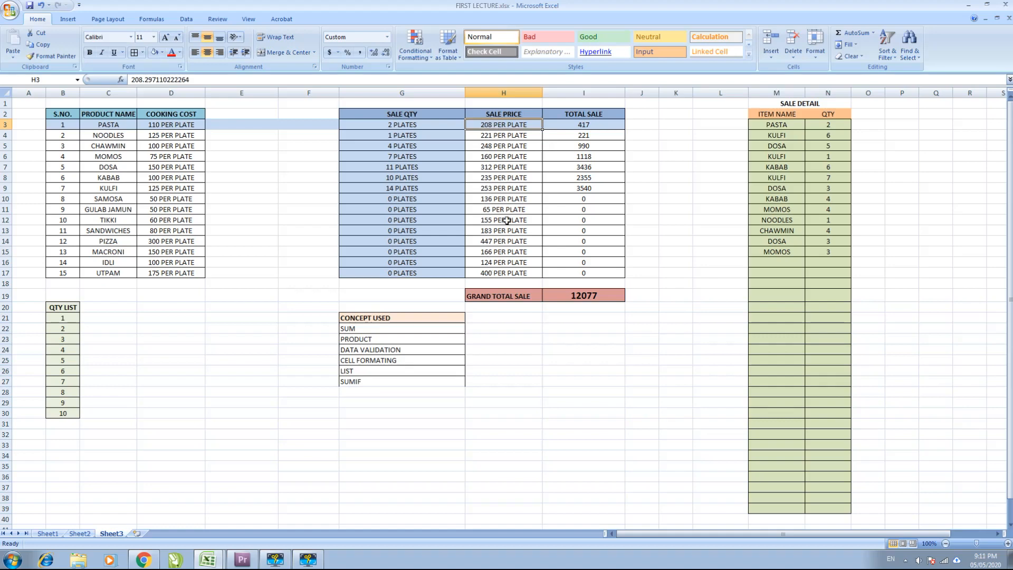
{"action": "left_click", "coordinate": [571, 126]}
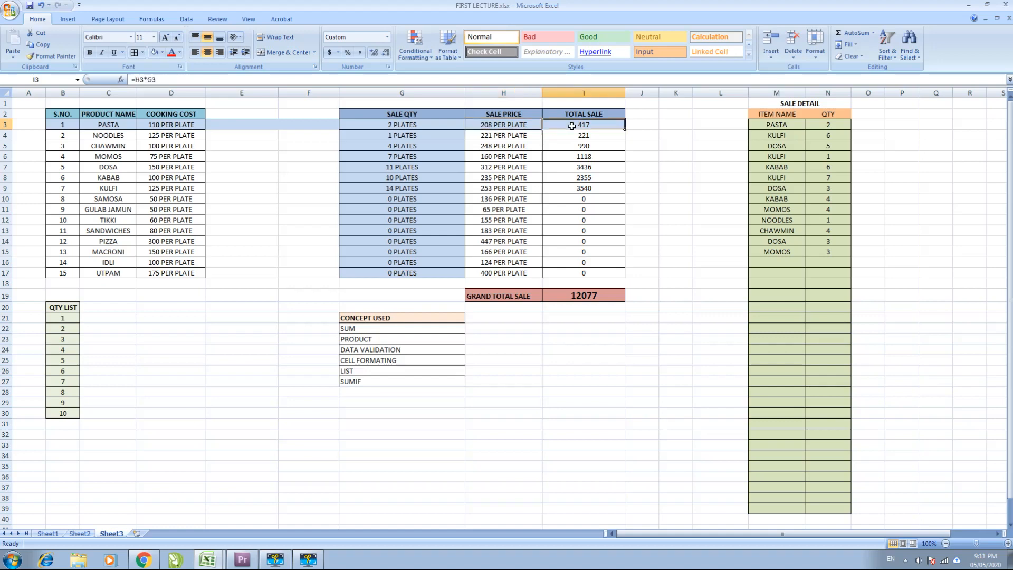
{"action": "left_click", "coordinate": [507, 125]}
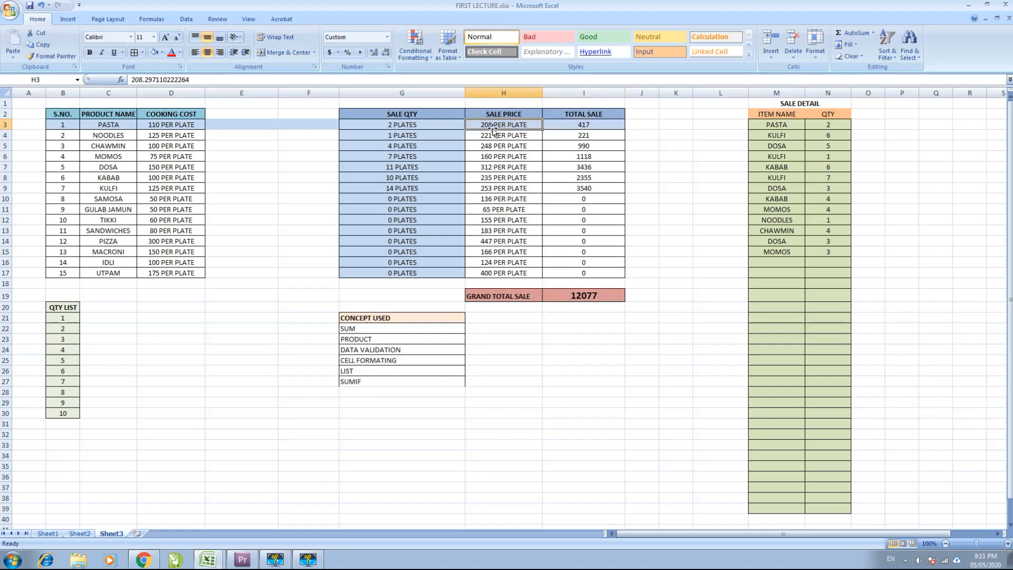
{"action": "left_click", "coordinate": [395, 127]}
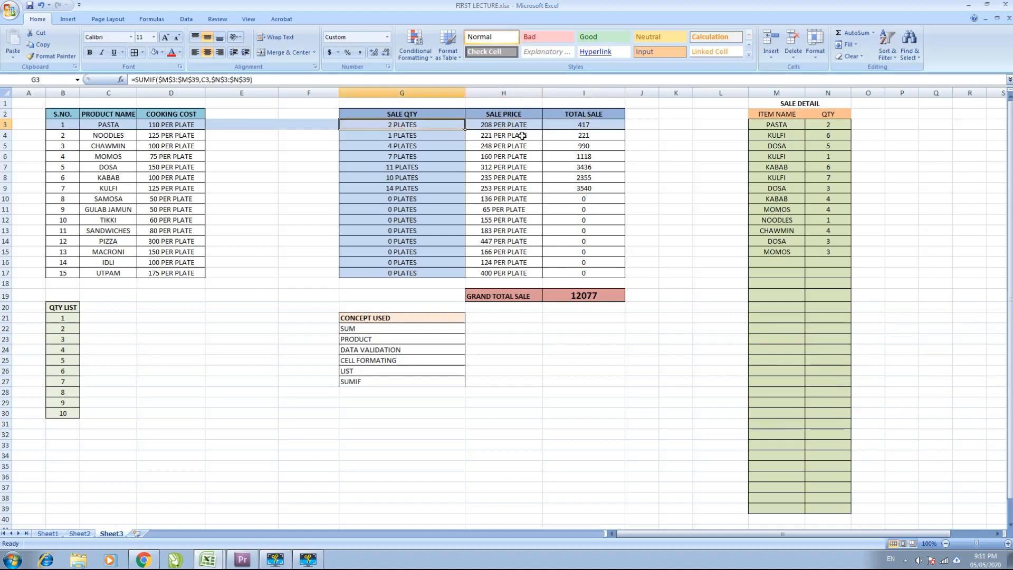
{"action": "left_click", "coordinate": [577, 125]}
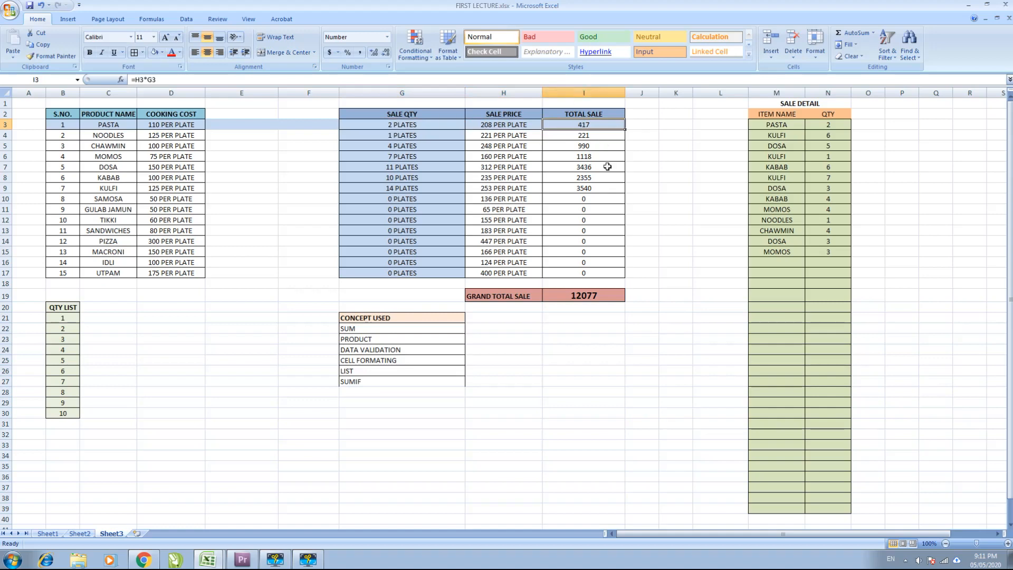
{"action": "left_click", "coordinate": [595, 298]}
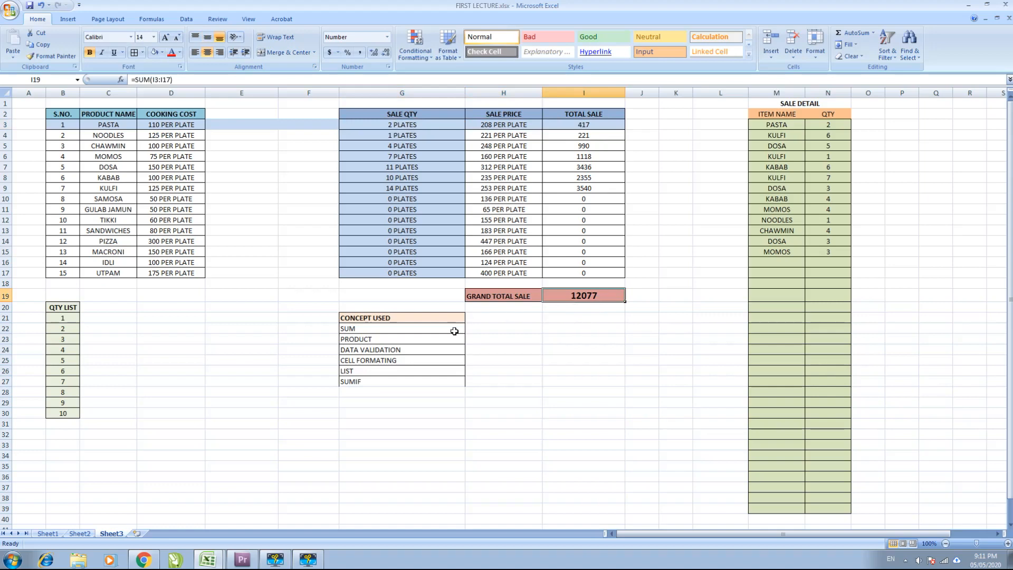
- Compare the SALE DETAIL item cell M3 with the product name list in C3:C17
{"action": "left_click", "coordinate": [794, 126]}
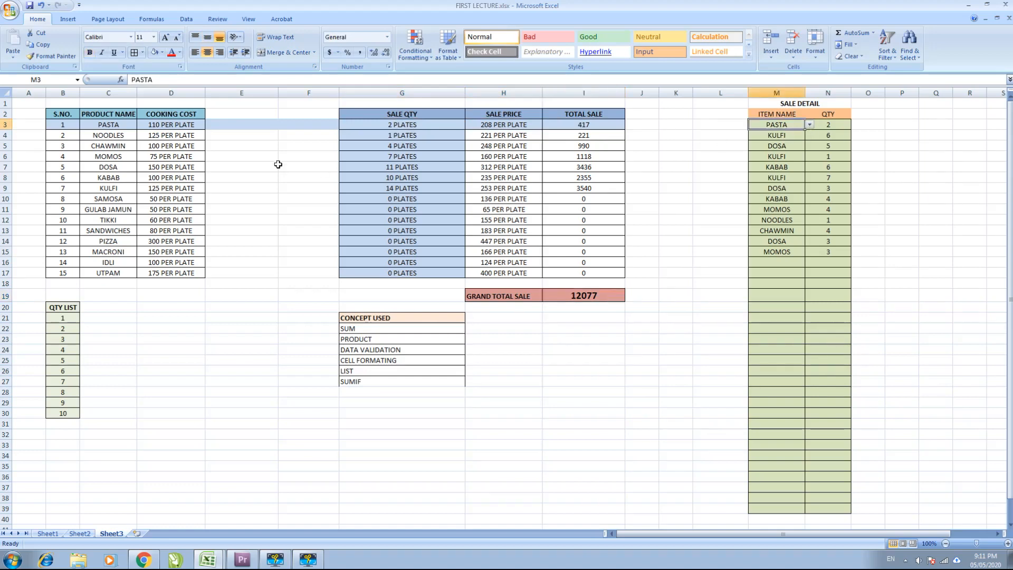
{"action": "left_click_drag", "start_coordinate": [109, 125], "coordinate": [113, 272]}
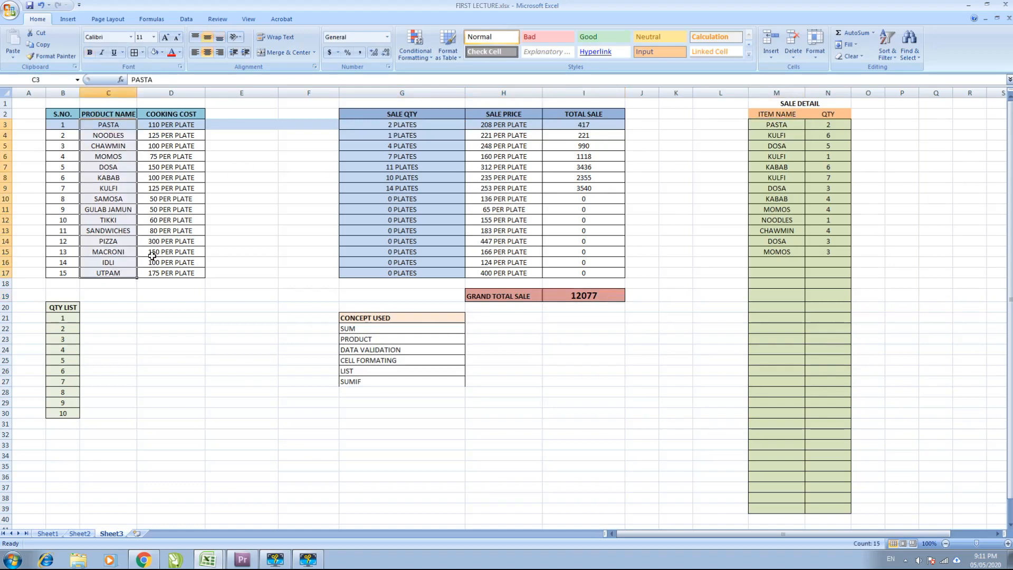
{"action": "left_click", "coordinate": [794, 127]}
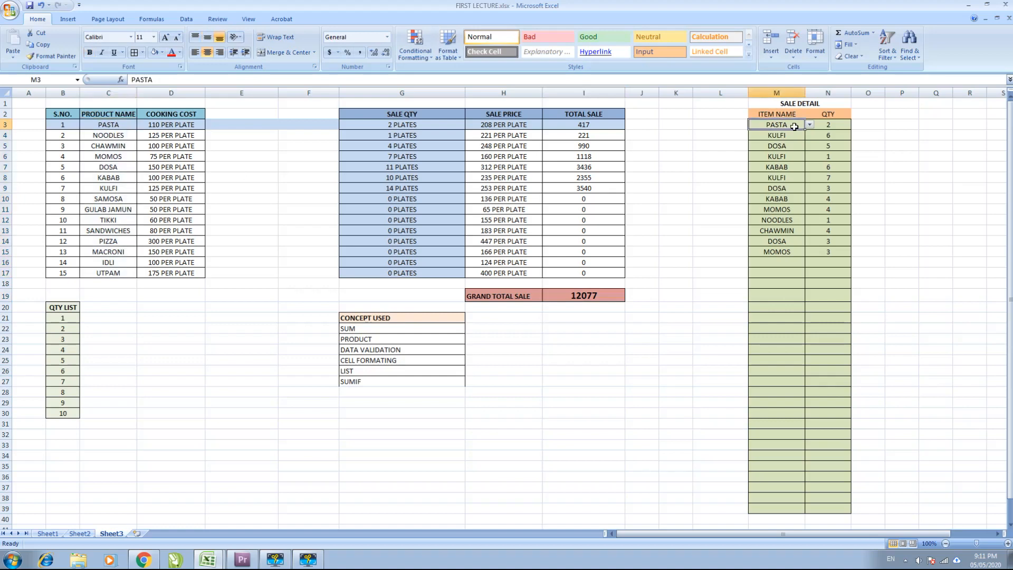
- Widen column O beside the SALE DETAIL table and select the range O3:O39
{"action": "left_click", "coordinate": [888, 100]}
{"action": "left_click_drag", "start_coordinate": [887, 93], "coordinate": [932, 94]}
{"action": "left_click", "coordinate": [882, 137]}
{"action": "left_click", "coordinate": [901, 125]}
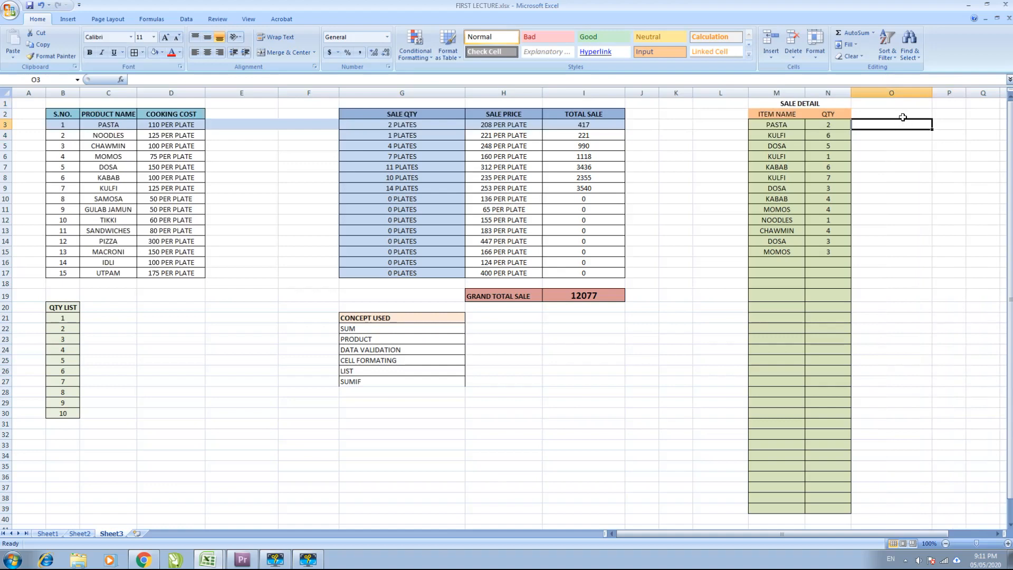
{"action": "left_click_drag", "start_coordinate": [905, 126], "coordinate": [903, 507]}
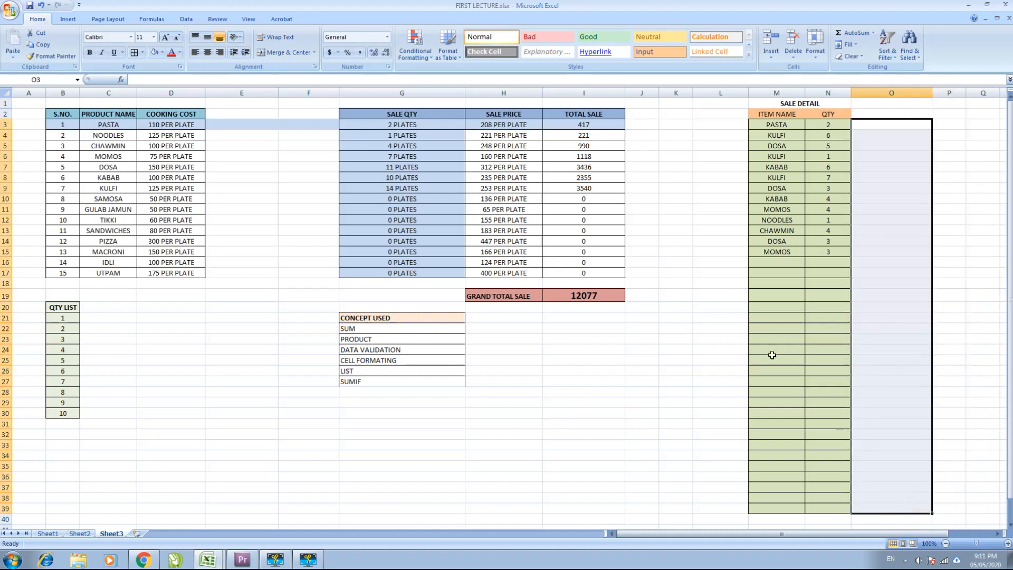
- Examine the drop-down lists in the ITEM NAME column, from M15 down to the last table rows
{"action": "left_click", "coordinate": [774, 253]}
{"action": "left_click", "coordinate": [810, 251]}
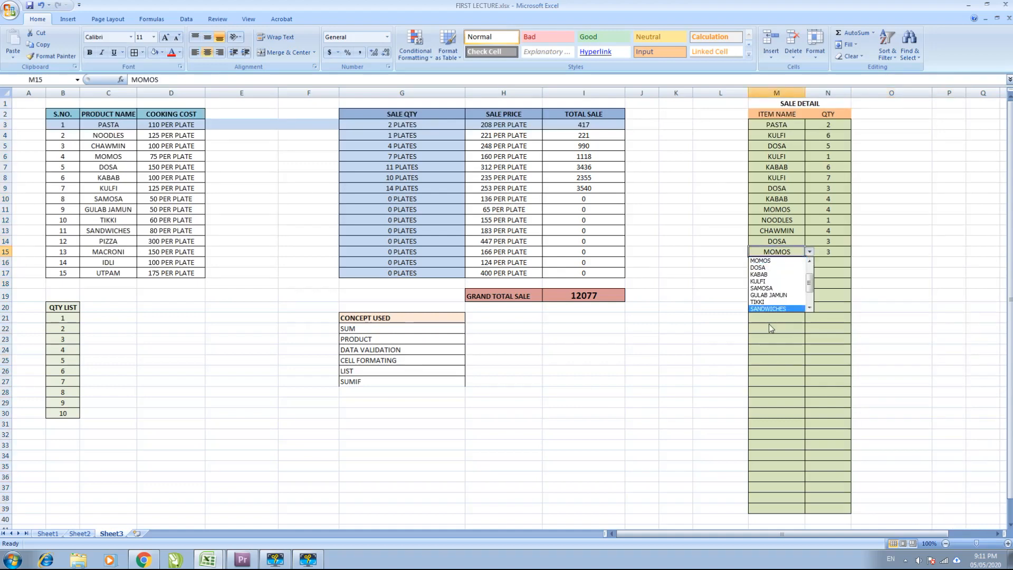
{"action": "left_click", "coordinate": [792, 431]}
{"action": "left_click", "coordinate": [787, 507]}
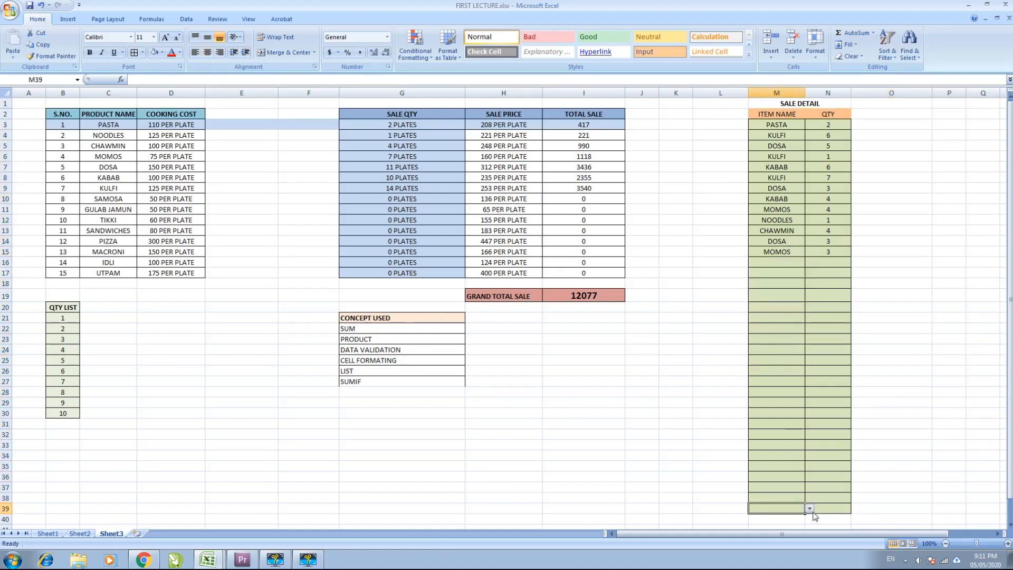
{"action": "left_click", "coordinate": [810, 509]}
{"action": "key", "text": "Escape"}
{"action": "scroll", "coordinate": [771, 454], "scroll_direction": "down", "scroll_amount": 2}
{"action": "left_click", "coordinate": [773, 457]}
{"action": "left_click", "coordinate": [784, 477]}
{"action": "left_click", "coordinate": [781, 487]}
{"action": "left_click", "coordinate": [782, 458]}
{"action": "left_click", "coordinate": [781, 443]}
{"action": "left_click", "coordinate": [810, 445]}
{"action": "key", "text": "Escape"}
{"action": "scroll", "coordinate": [790, 241], "scroll_direction": "up", "scroll_amount": 2}
- Apply List data validation to O3:O39 using the product names =$C$3:$C$17 as the source
{"action": "left_click_drag", "start_coordinate": [881, 123], "coordinate": [923, 506]}
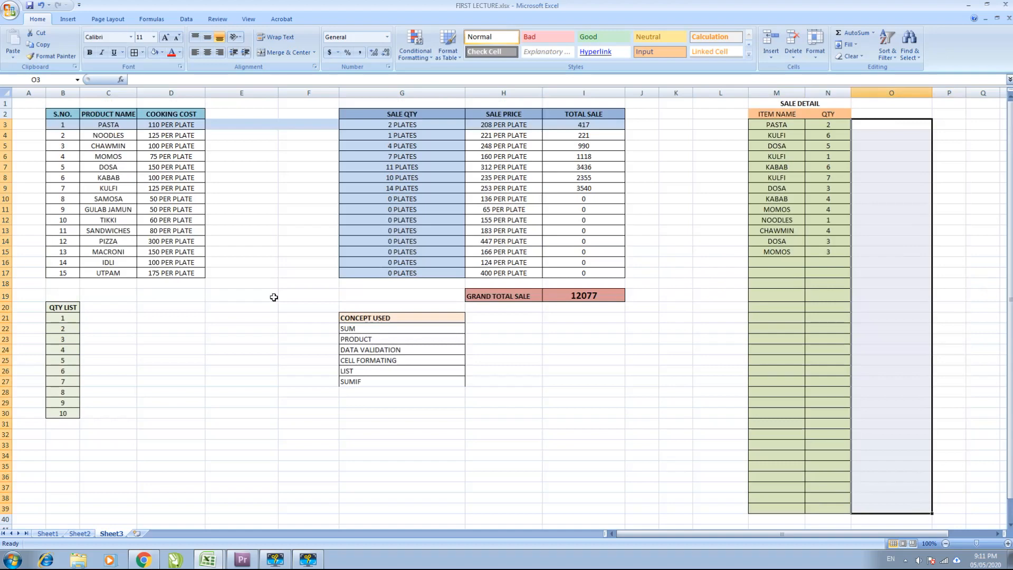
{"action": "left_click", "coordinate": [185, 19]}
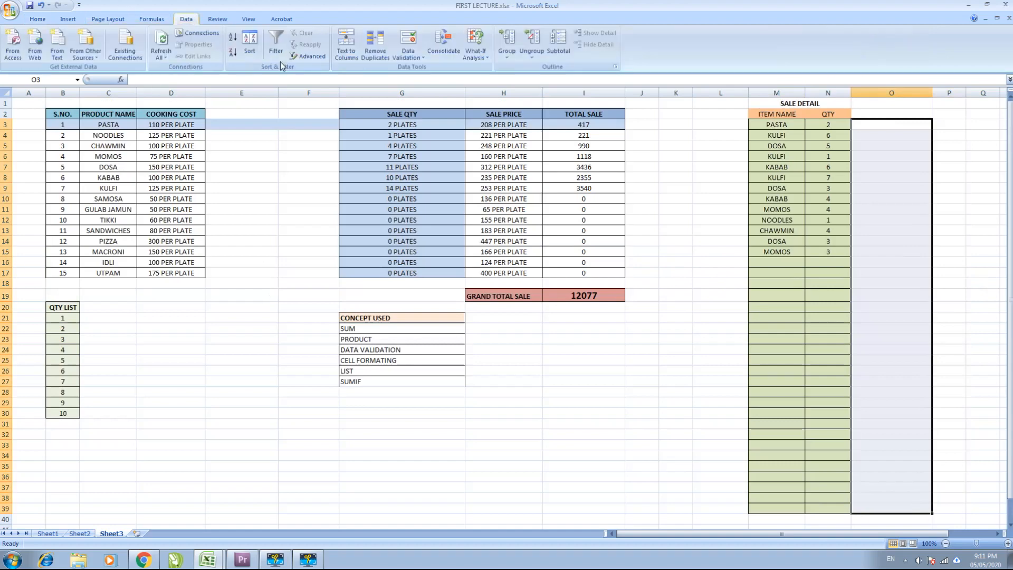
{"action": "left_click", "coordinate": [399, 58]}
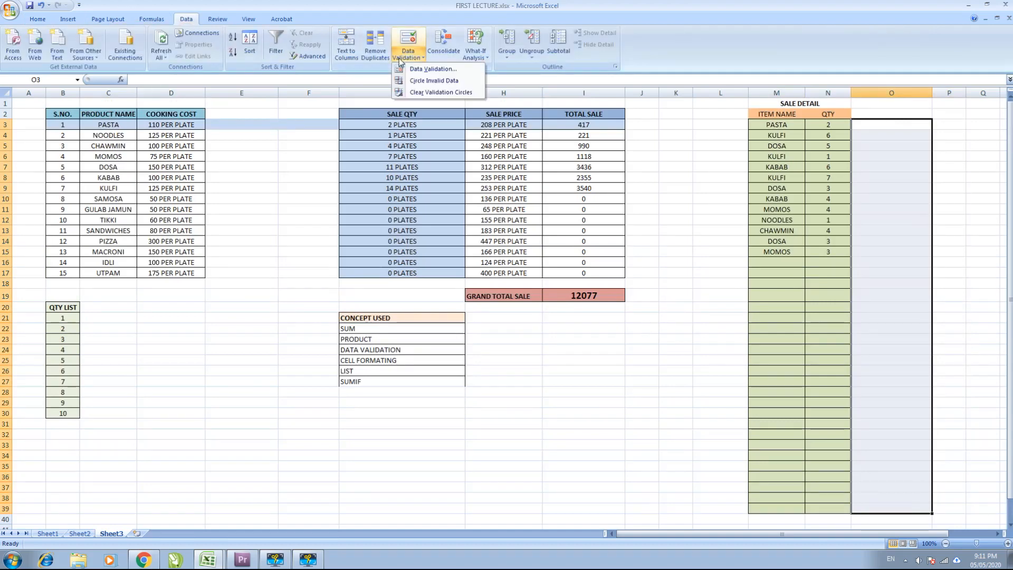
{"action": "left_click", "coordinate": [425, 69]}
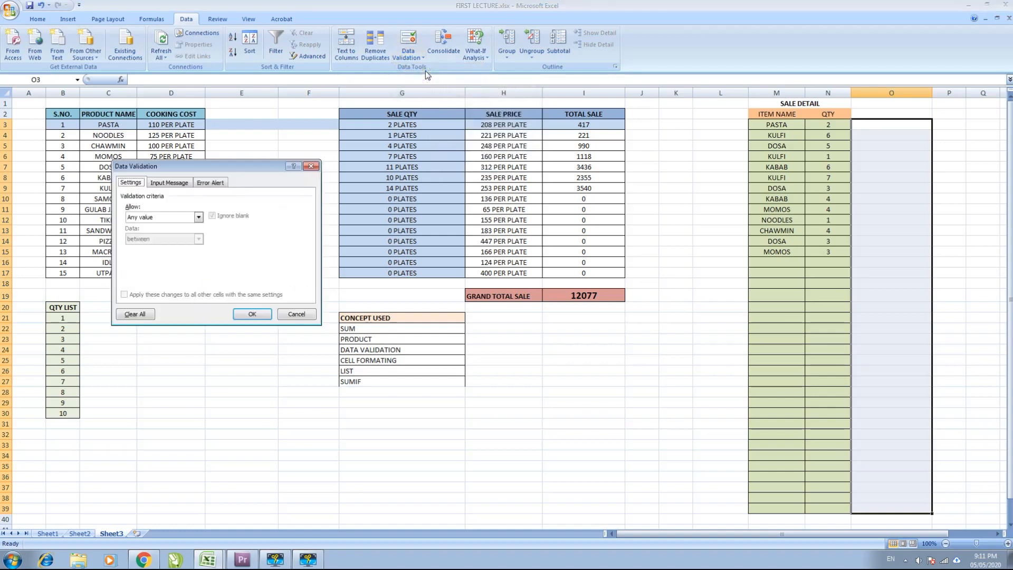
{"action": "left_click", "coordinate": [159, 217]}
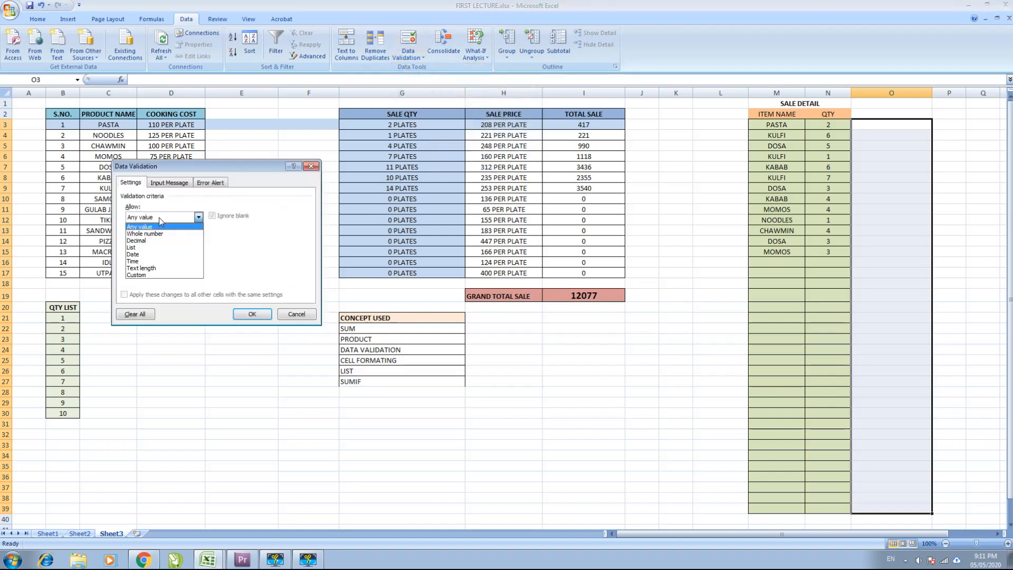
{"action": "left_click", "coordinate": [157, 246]}
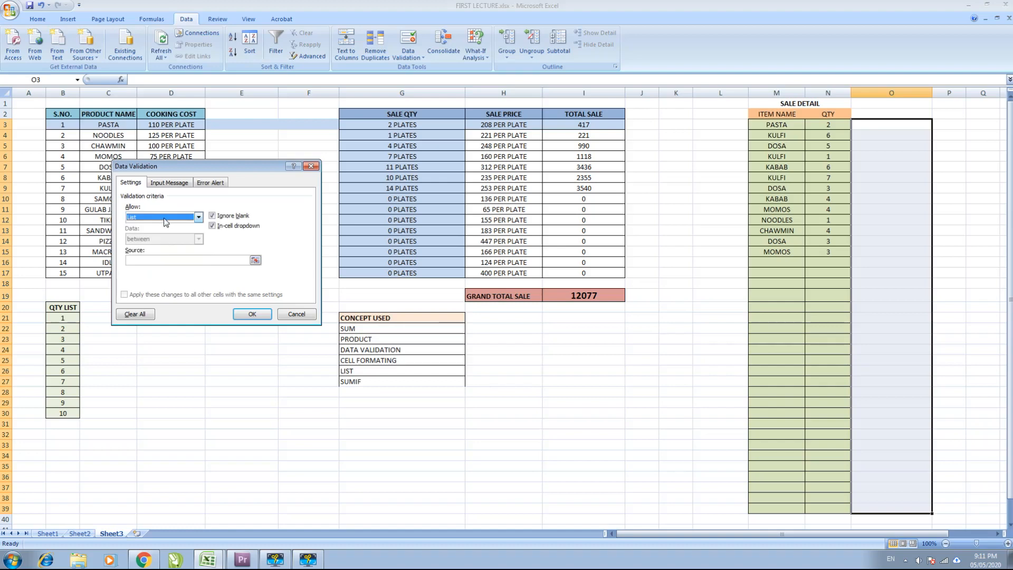
{"action": "left_click", "coordinate": [256, 261]}
{"action": "left_click_drag", "start_coordinate": [103, 126], "coordinate": [101, 274]}
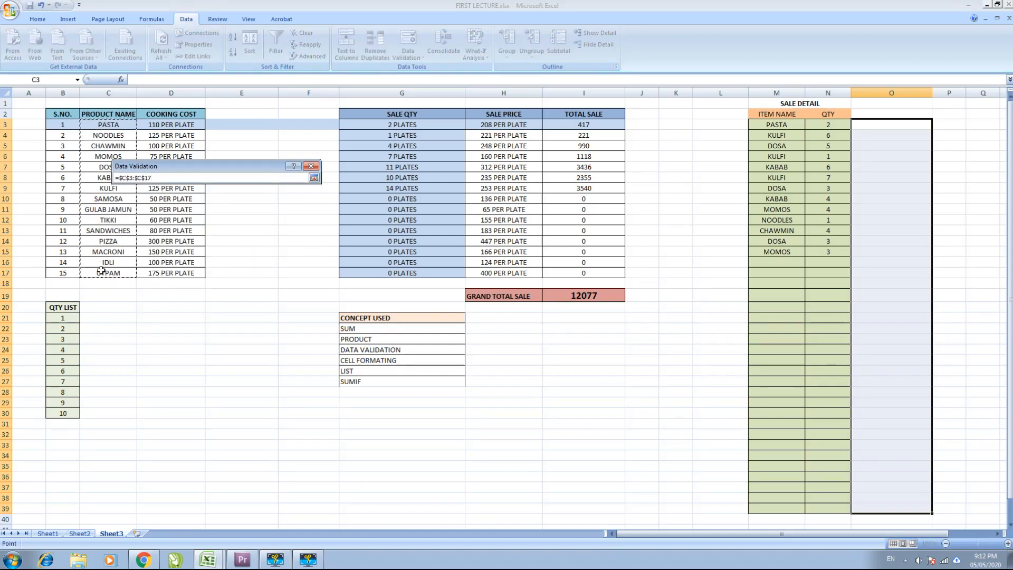
{"action": "left_click", "coordinate": [313, 179]}
{"action": "left_click", "coordinate": [252, 313]}
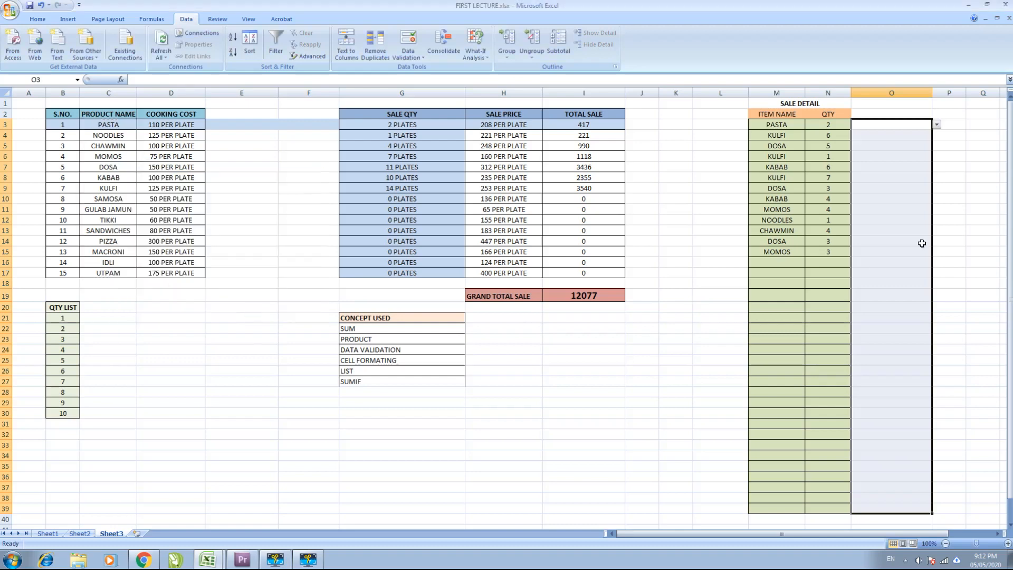
- Choose PASTA in O3 and NOODLES in O4 from the new product drop-down lists
{"action": "left_click", "coordinate": [906, 129]}
{"action": "left_click", "coordinate": [936, 124]}
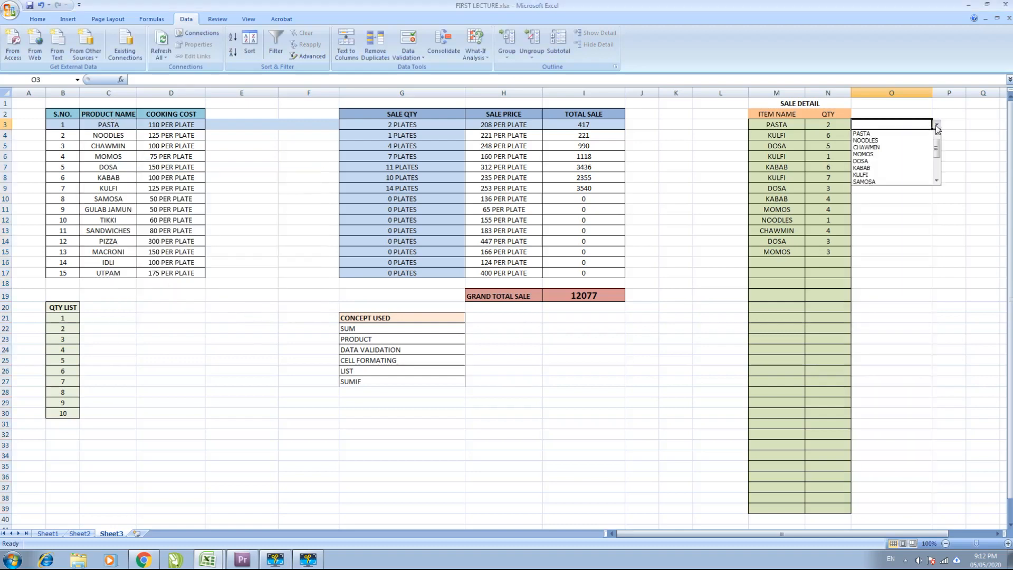
{"action": "left_click", "coordinate": [887, 130]}
{"action": "left_click", "coordinate": [896, 136]}
{"action": "left_click", "coordinate": [937, 135]}
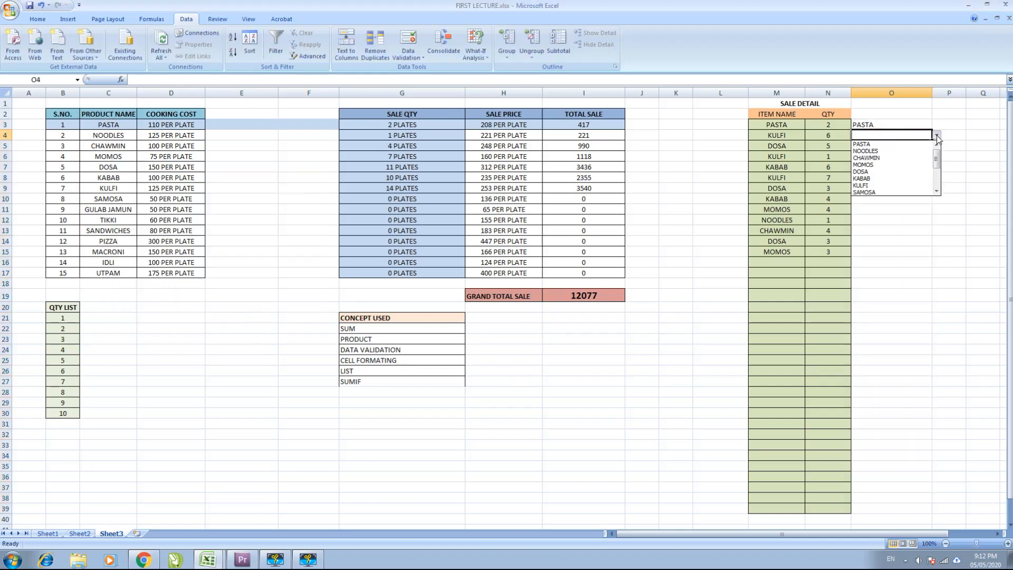
{"action": "left_click", "coordinate": [897, 149]}
{"action": "left_click", "coordinate": [902, 157]}
{"action": "left_click", "coordinate": [910, 146]}
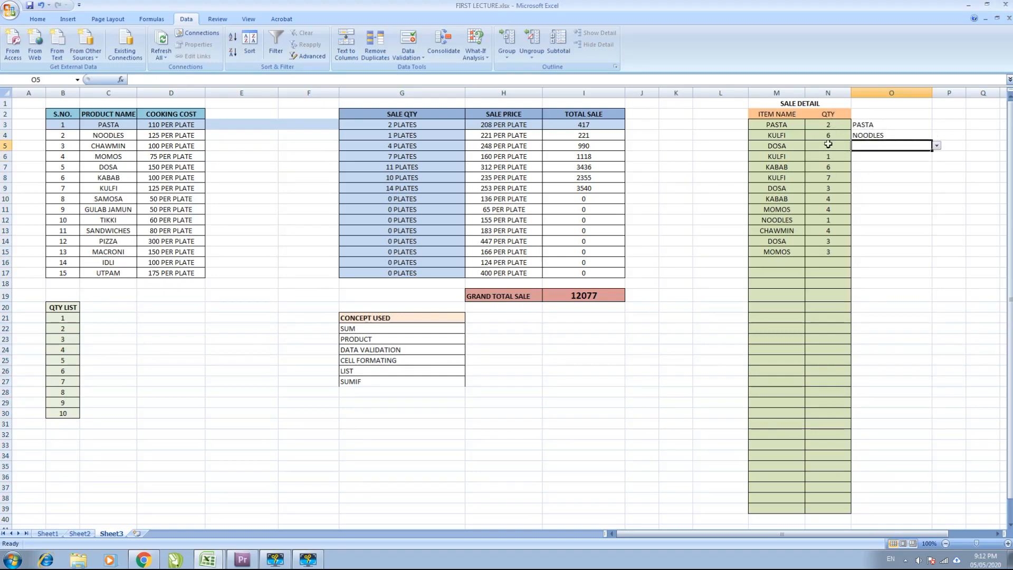
- Apply List data validation to P3:P38 using the QTY LIST range =$B$21:$B$30 as the source
{"action": "left_click_drag", "start_coordinate": [69, 308], "coordinate": [64, 414]}
{"action": "left_click_drag", "start_coordinate": [949, 126], "coordinate": [956, 499]}
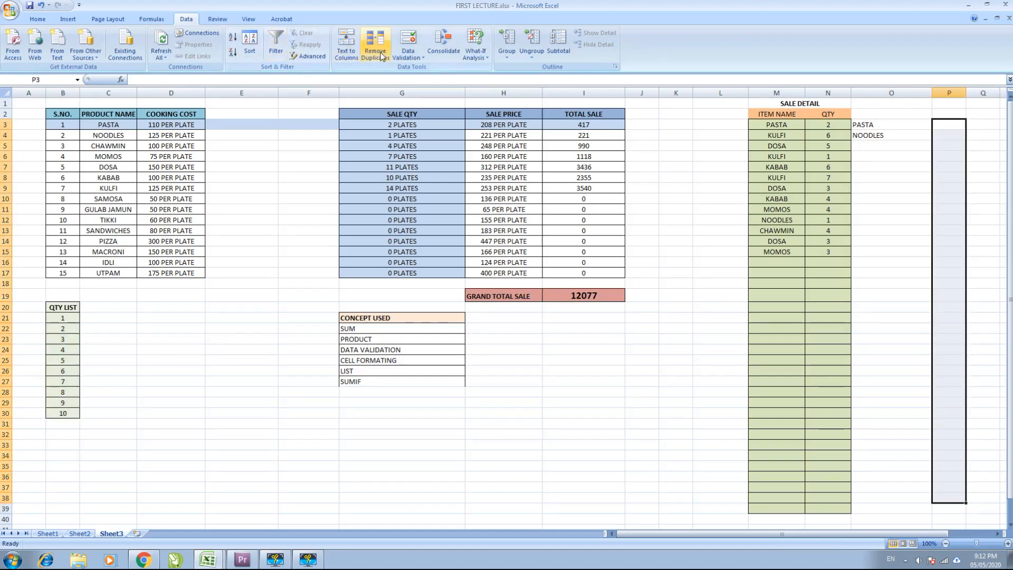
{"action": "left_click", "coordinate": [408, 55]}
{"action": "left_click", "coordinate": [417, 69]}
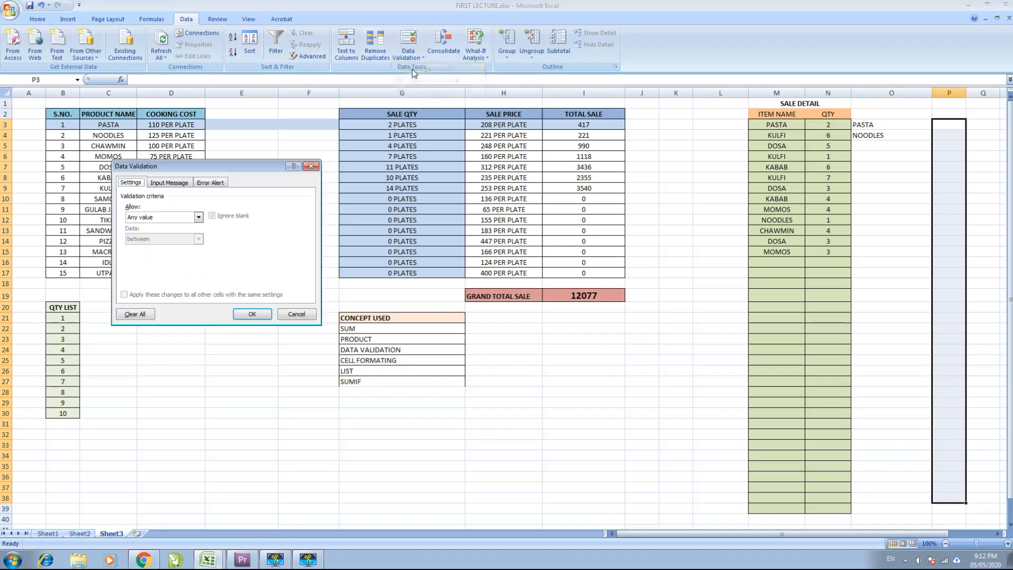
{"action": "left_click", "coordinate": [198, 217]}
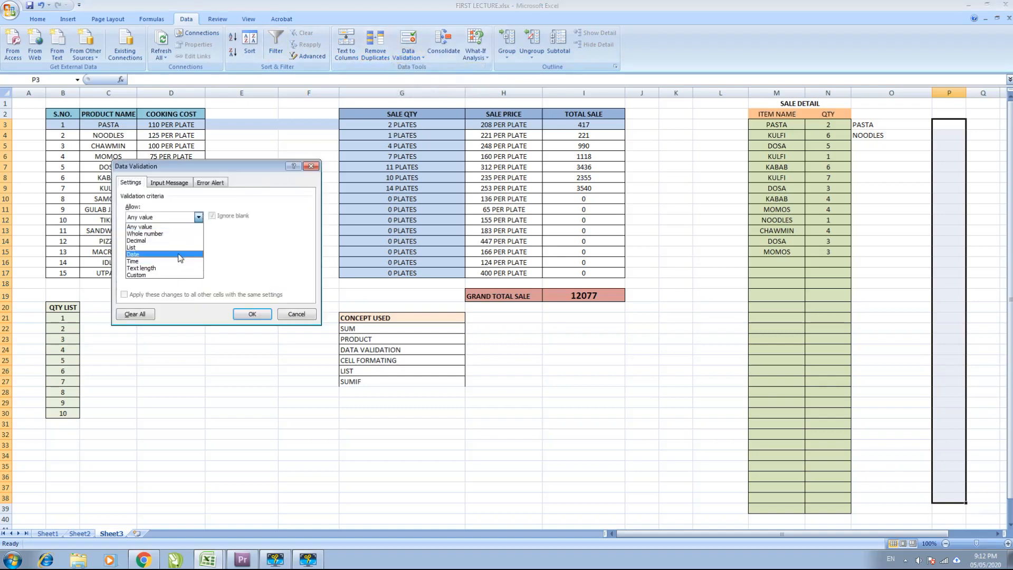
{"action": "left_click", "coordinate": [159, 247]}
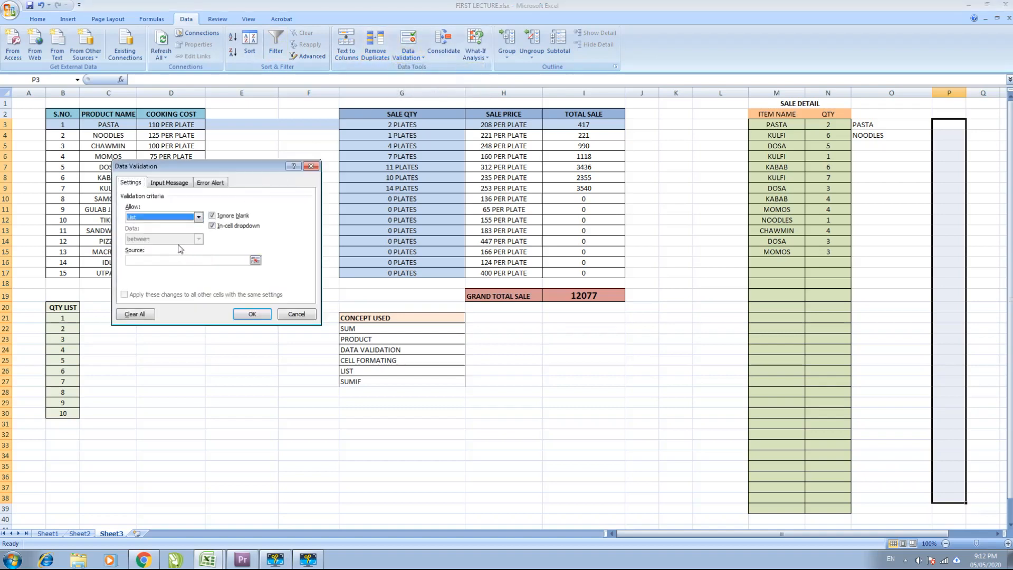
{"action": "left_click", "coordinate": [256, 261]}
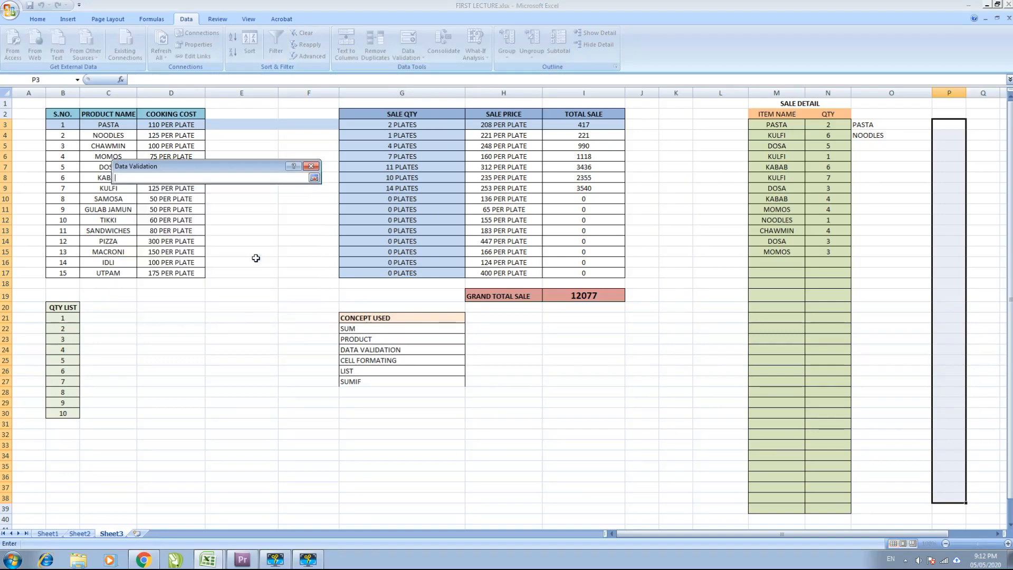
{"action": "left_click", "coordinate": [58, 318]}
{"action": "left_click_drag", "start_coordinate": [58, 319], "coordinate": [63, 413]}
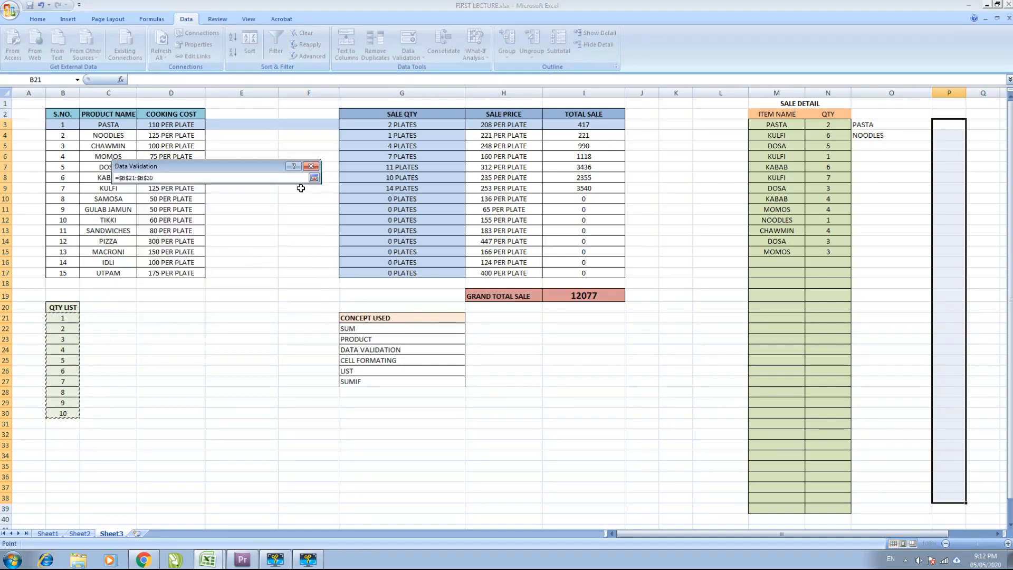
{"action": "left_click", "coordinate": [314, 178]}
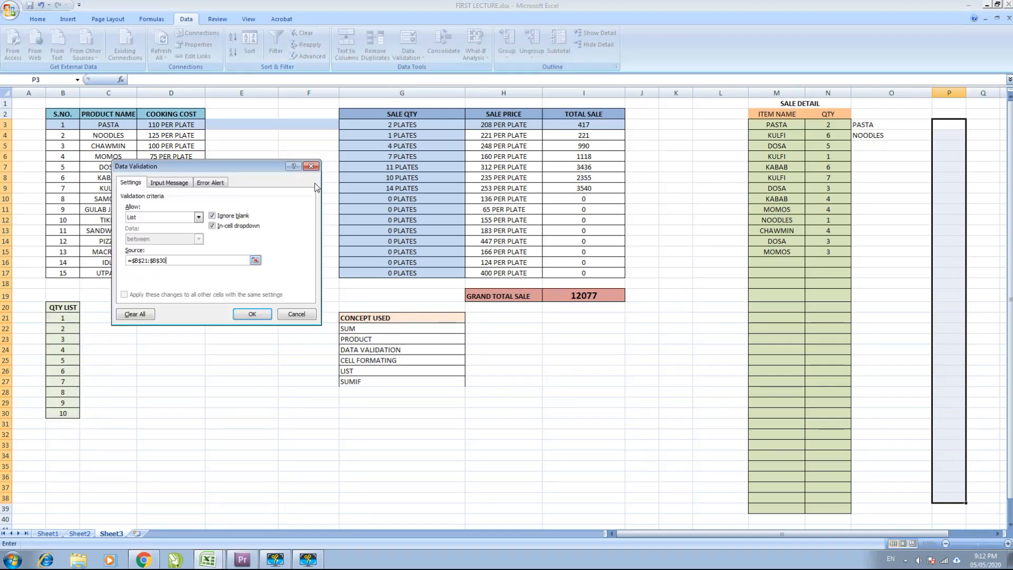
{"action": "left_click", "coordinate": [253, 314]}
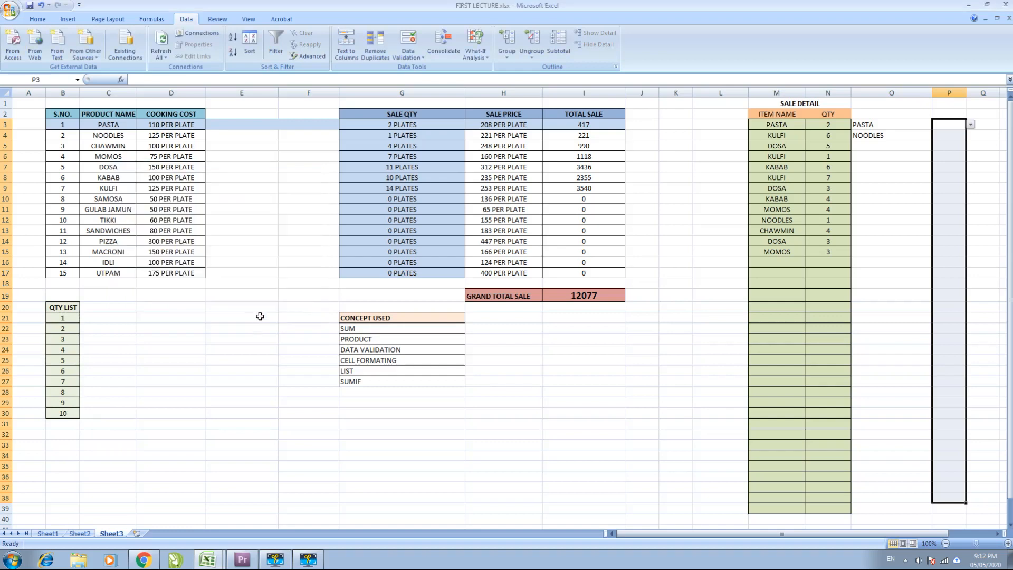
- Choose quantity 5 in P3 from its drop-down list
{"action": "left_click", "coordinate": [971, 125]}
{"action": "left_click", "coordinate": [955, 140]}
{"action": "left_click", "coordinate": [970, 124]}
{"action": "left_click", "coordinate": [950, 161]}
- Review the grand total formula in I19 and the SUMIF formula for PASTA's sale quantity in G3
{"action": "left_click", "coordinate": [777, 261]}
{"action": "left_click", "coordinate": [563, 299]}
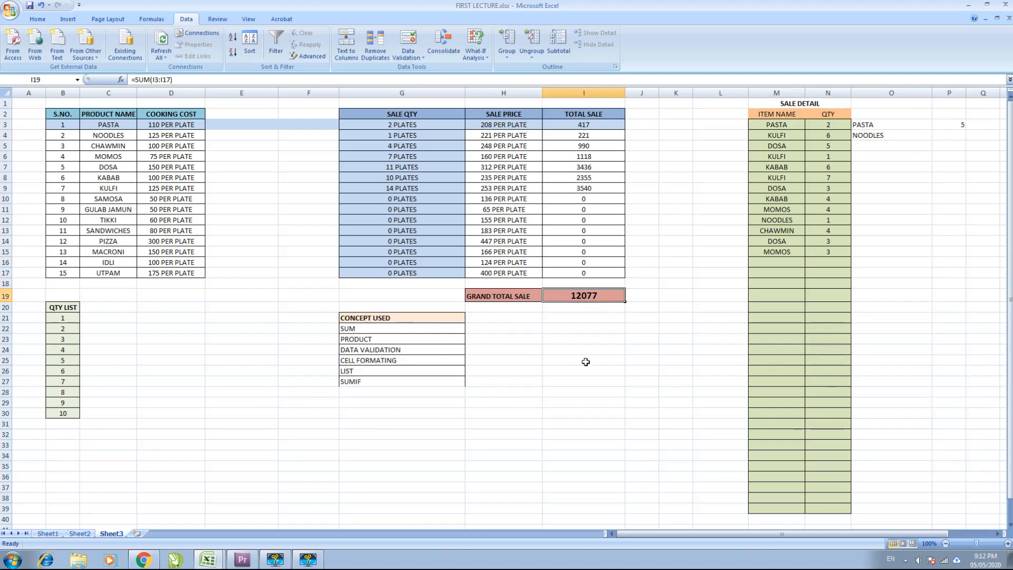
{"action": "left_click", "coordinate": [383, 422]}
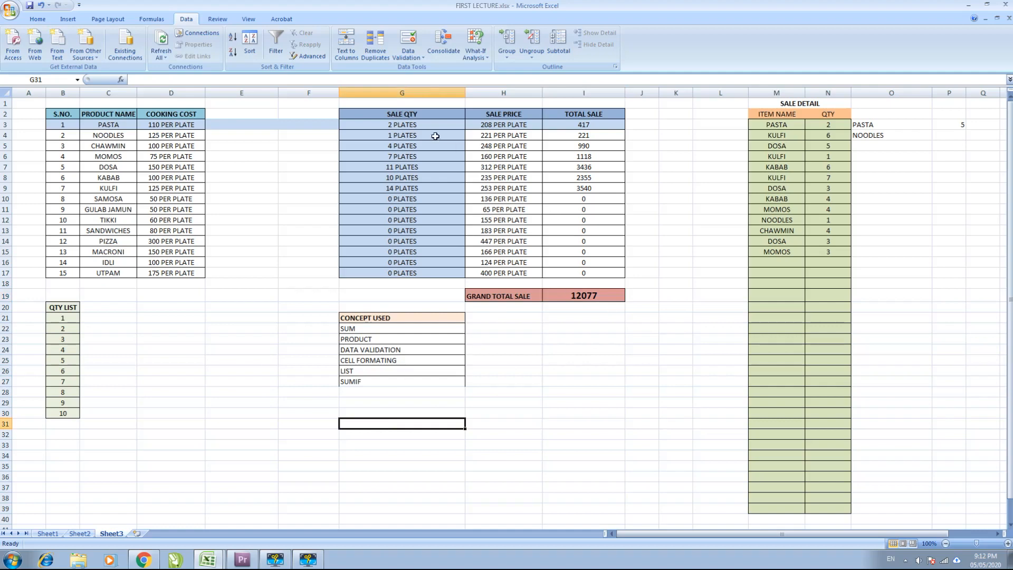
{"action": "left_click", "coordinate": [404, 126]}
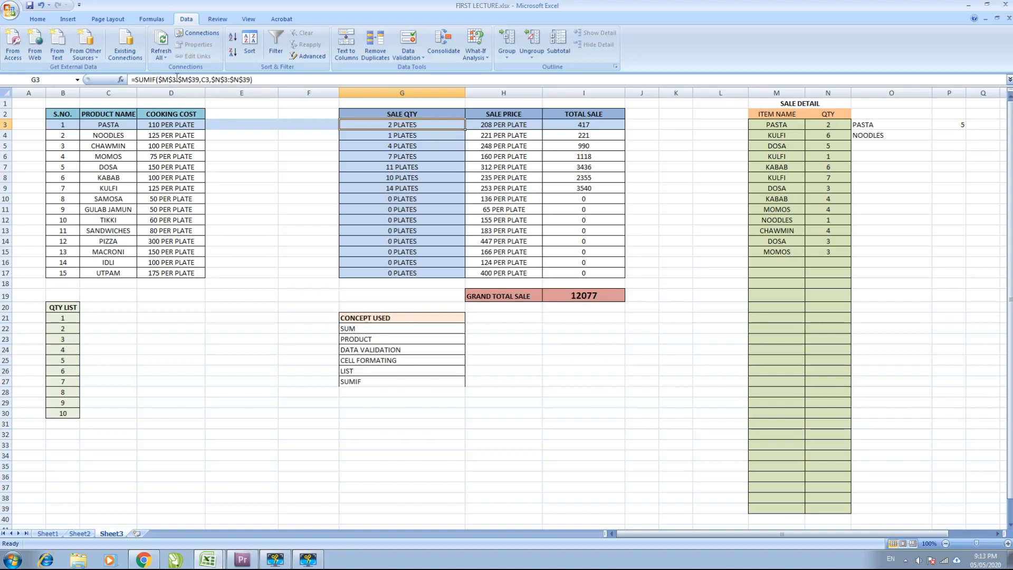
{"action": "left_click", "coordinate": [687, 315]}
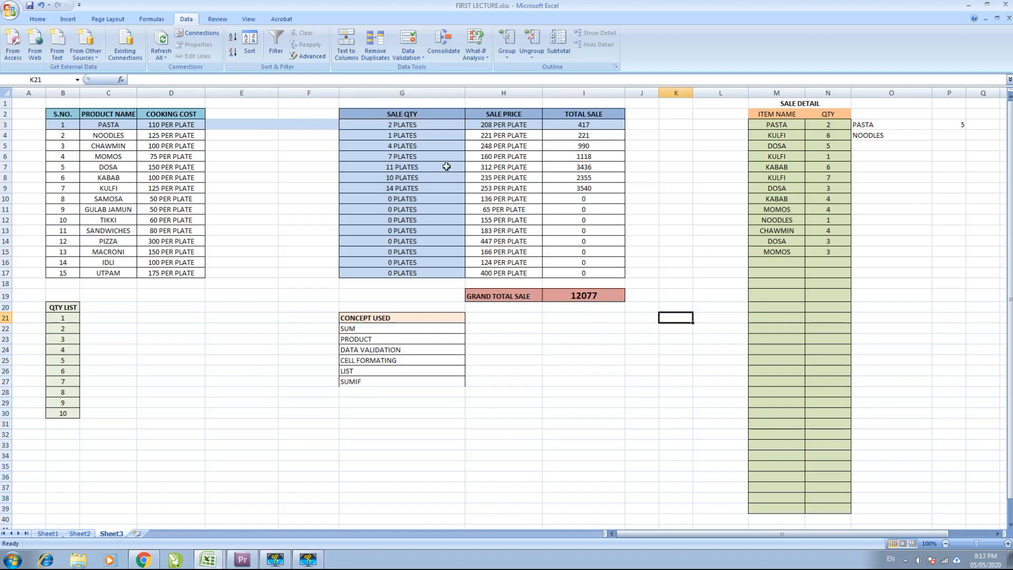
{"action": "left_click", "coordinate": [407, 123]}
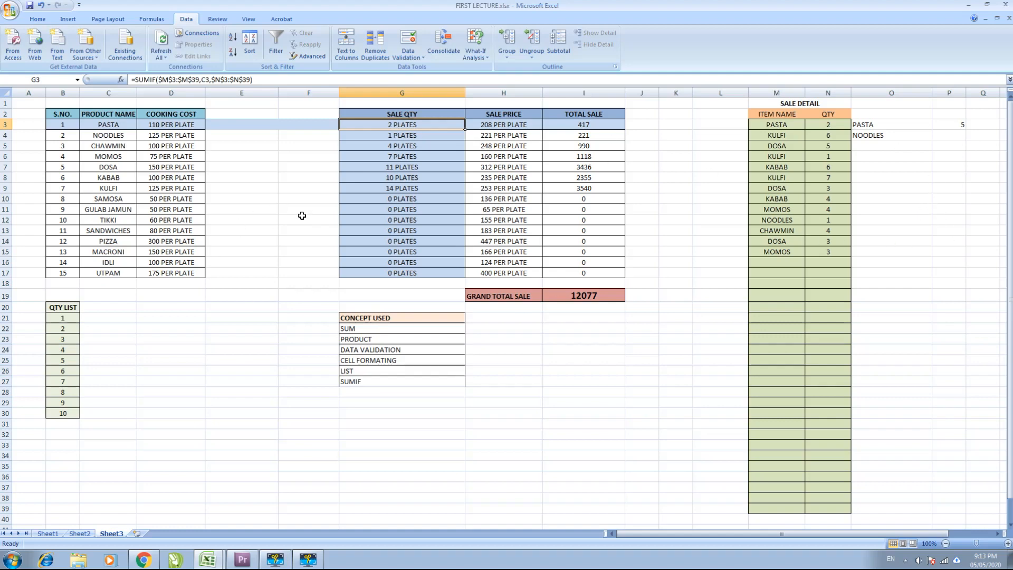
- Review the product table headers, the I11 total formula and D3 cooking cost, and the SALE DETAIL item list from M3
{"action": "left_click_drag", "start_coordinate": [67, 113], "coordinate": [163, 115]}
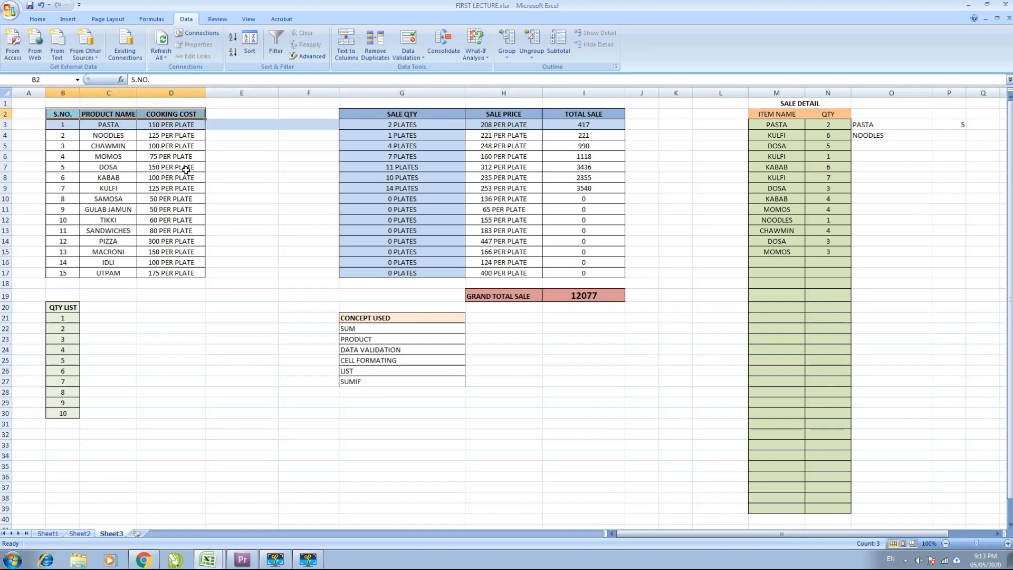
{"action": "left_click", "coordinate": [574, 209]}
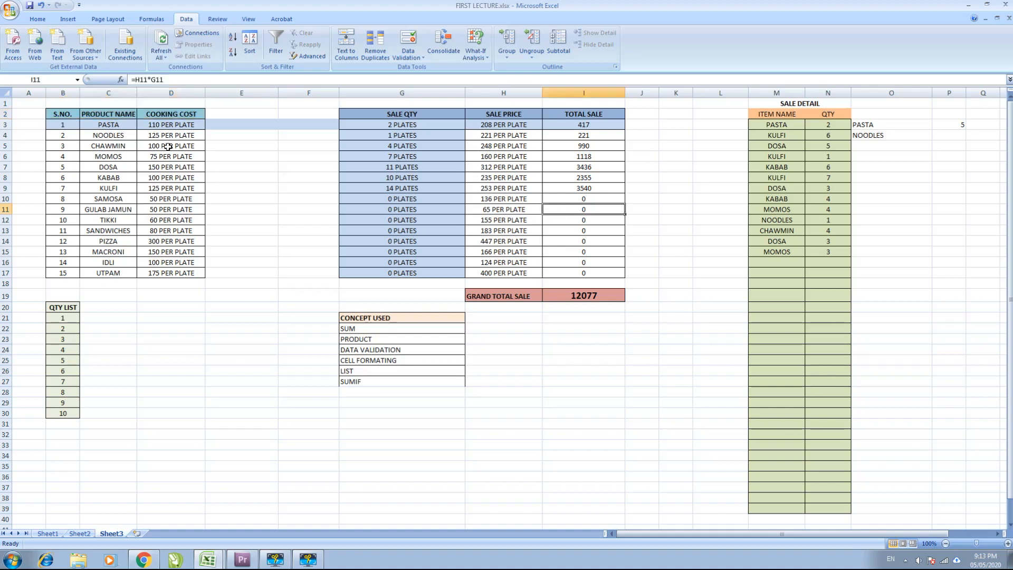
{"action": "left_click", "coordinate": [177, 127]}
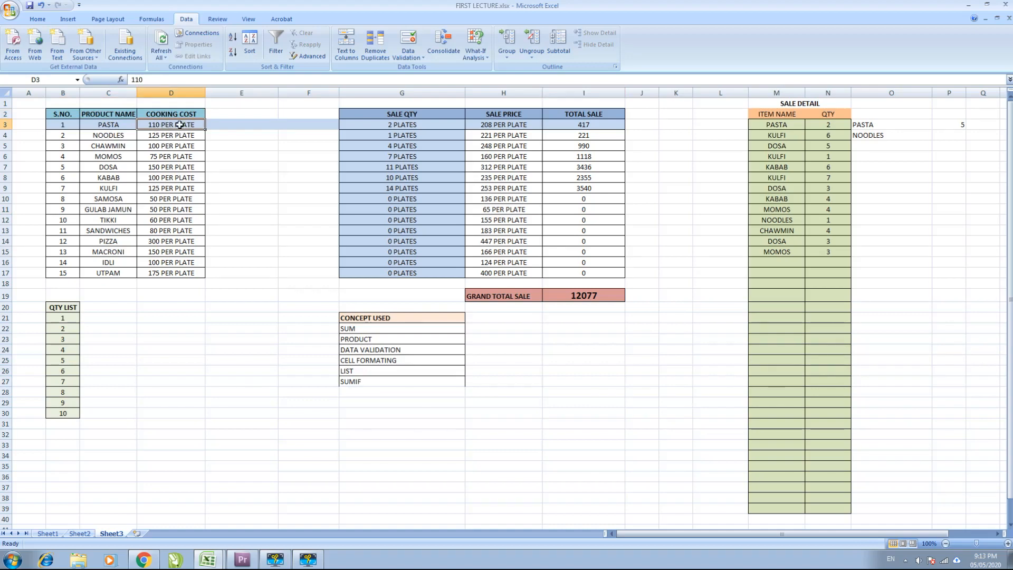
{"action": "left_click_drag", "start_coordinate": [763, 129], "coordinate": [774, 272]}
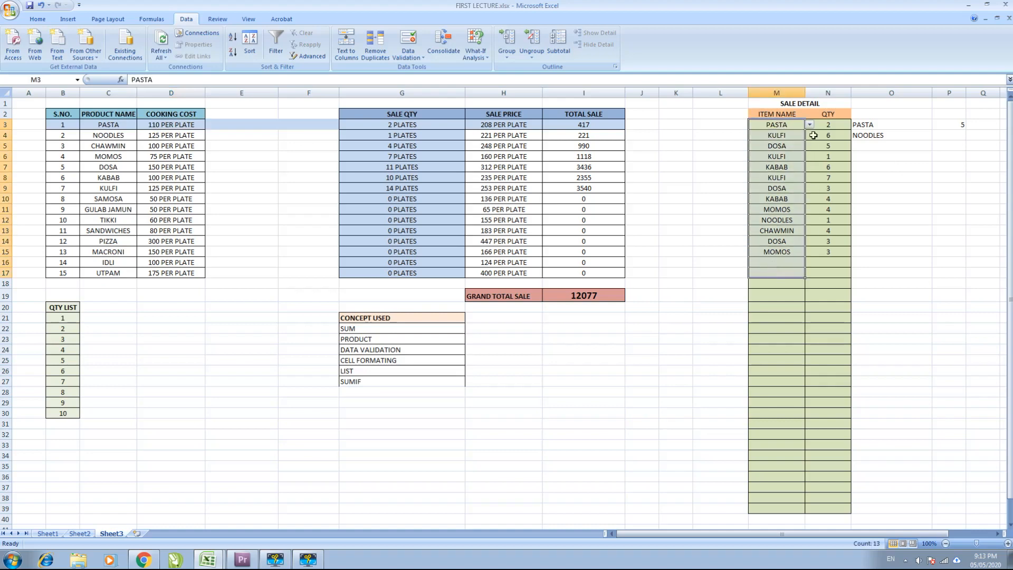
{"action": "left_click", "coordinate": [780, 126]}
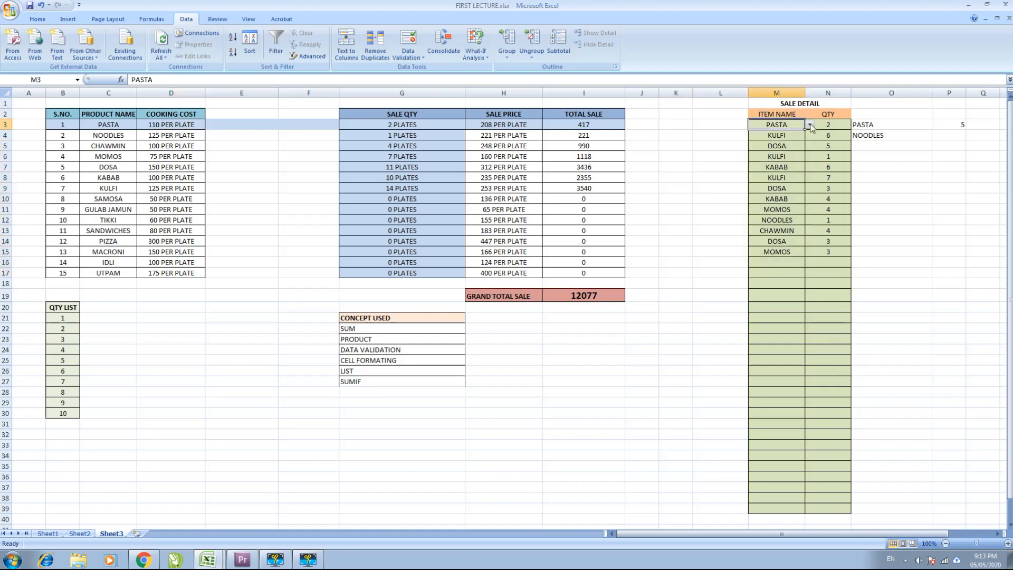
{"action": "left_click", "coordinate": [809, 125]}
{"action": "left_click", "coordinate": [695, 135]}
{"action": "left_click", "coordinate": [689, 358]}
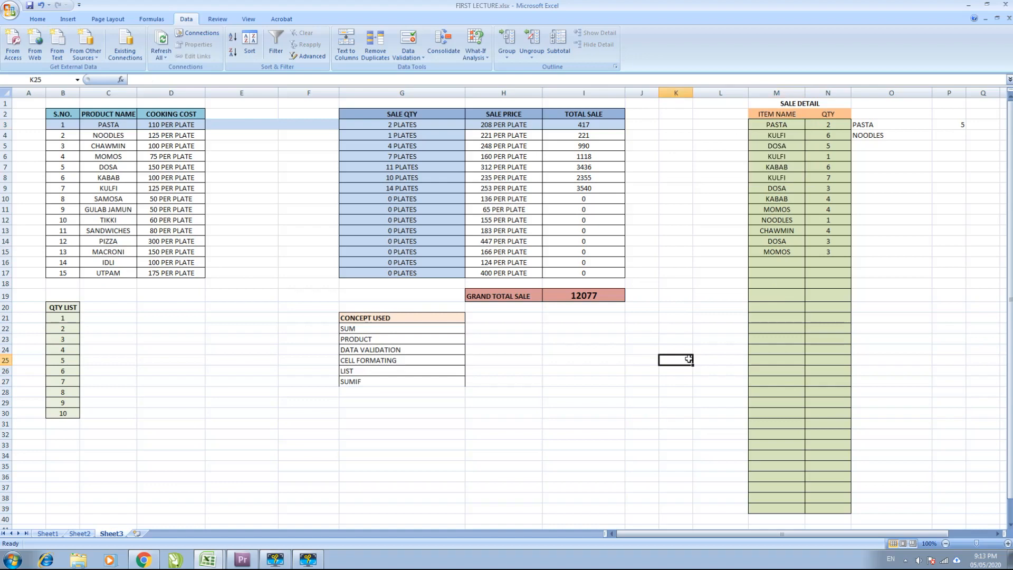
{"action": "type", "text": "P"}
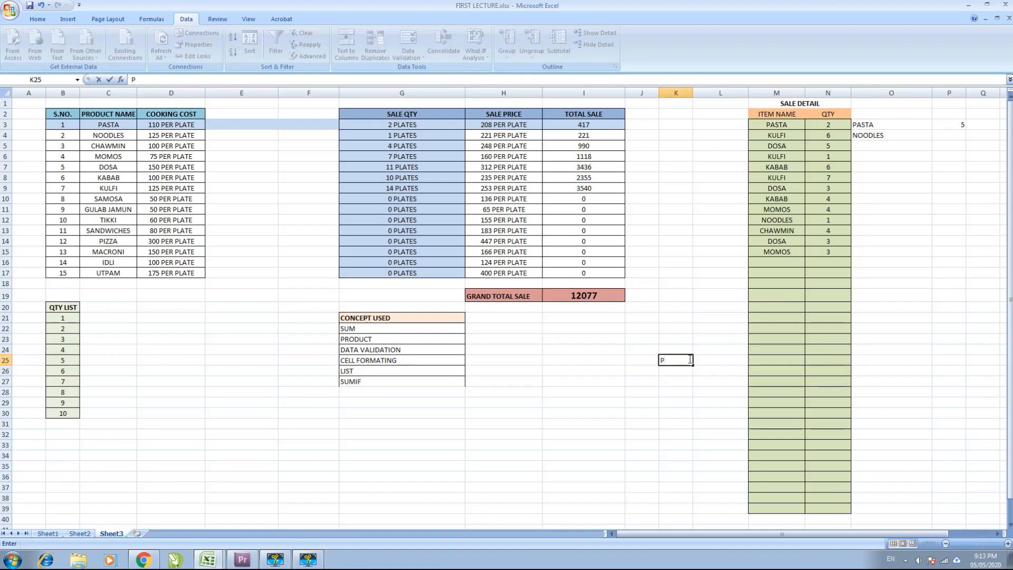
{"action": "type", "text": "AST"}
{"action": "key", "text": "BackSpace"}
{"action": "key", "text": "BackSpace"}
- Add a sale in row 16 of SALE DETAIL, choosing item KABAB in M16 and quantity 4 in N16 from their drop-down lists
{"action": "left_click", "coordinate": [801, 264]}
{"action": "left_click", "coordinate": [810, 263]}
{"action": "left_click", "coordinate": [784, 304]}
{"action": "left_click", "coordinate": [836, 264]}
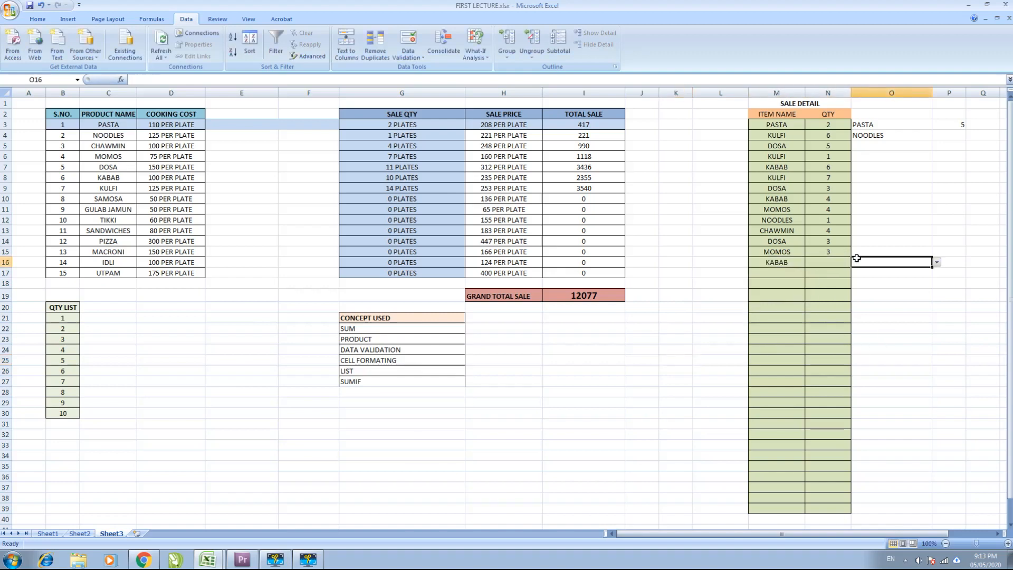
{"action": "left_click", "coordinate": [853, 263]}
{"action": "left_click", "coordinate": [831, 290]}
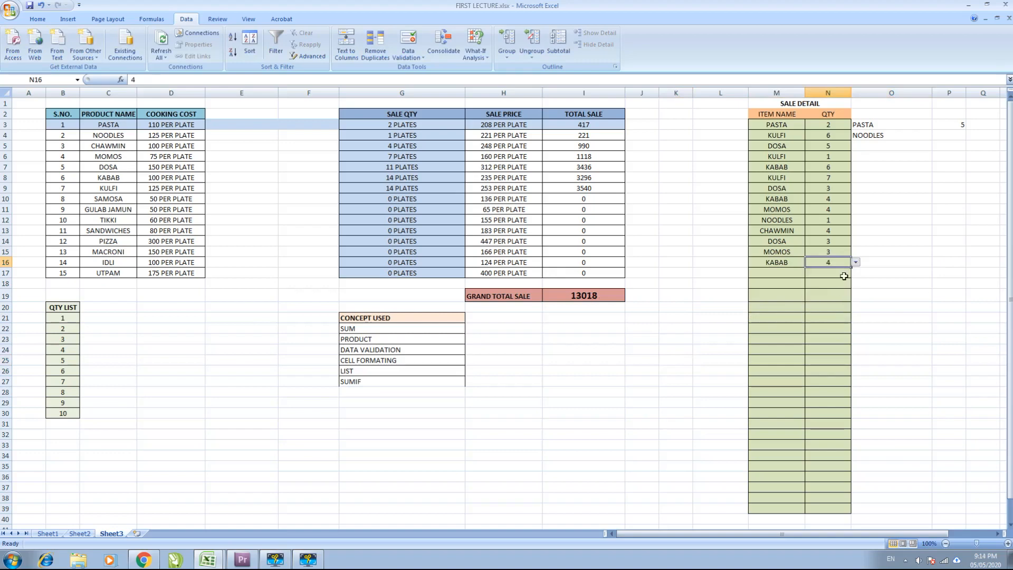
- Add a sale in row 17 of SALE DETAIL, choosing quantity 3 in N17 and item DOSA in M17 from their drop-down lists
{"action": "left_click", "coordinate": [785, 277]}
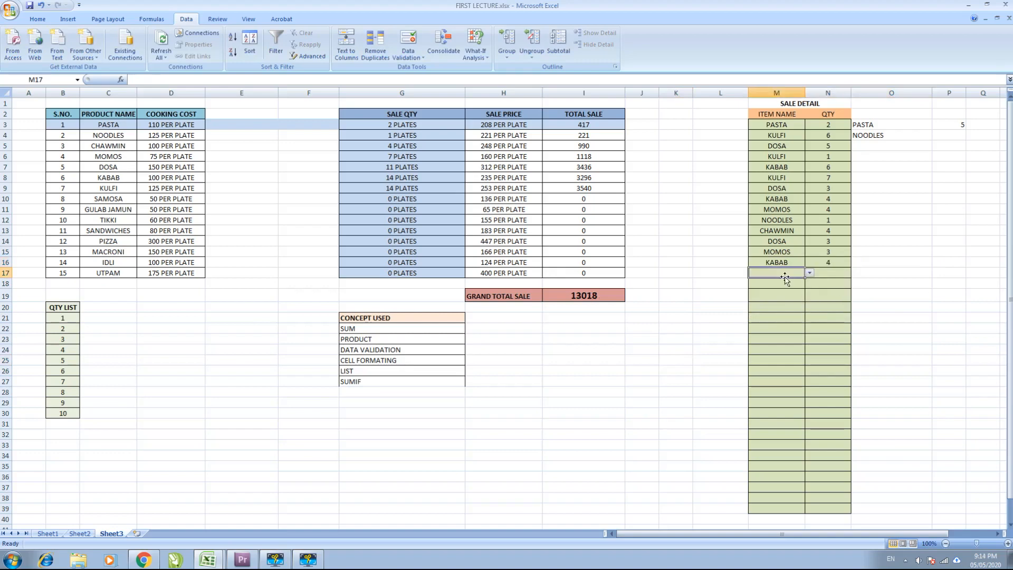
{"action": "left_click", "coordinate": [842, 275]}
{"action": "left_click", "coordinate": [855, 273]}
{"action": "left_click", "coordinate": [844, 297]}
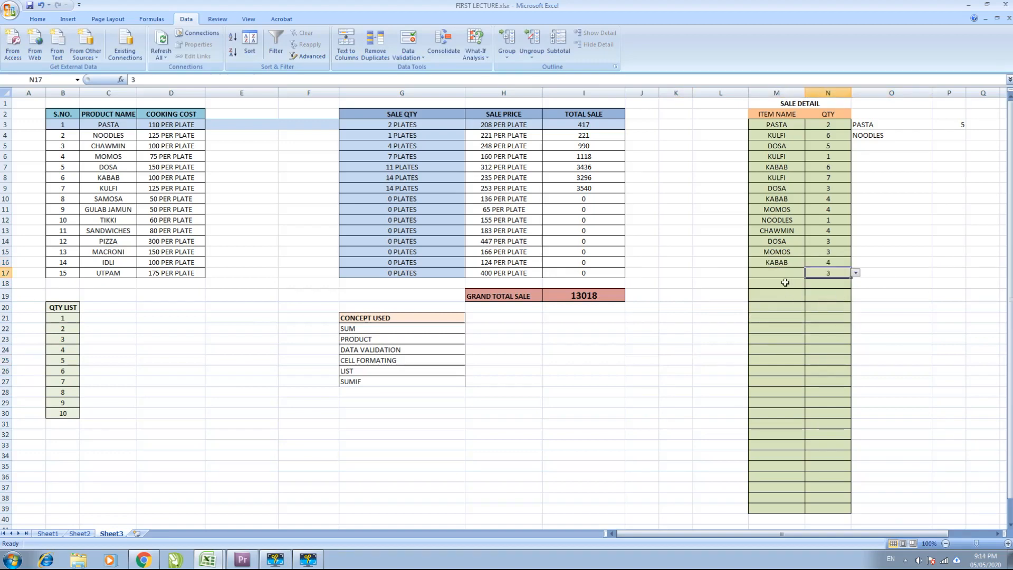
{"action": "left_click", "coordinate": [784, 274]}
{"action": "left_click", "coordinate": [810, 273]}
{"action": "left_click", "coordinate": [774, 310]}
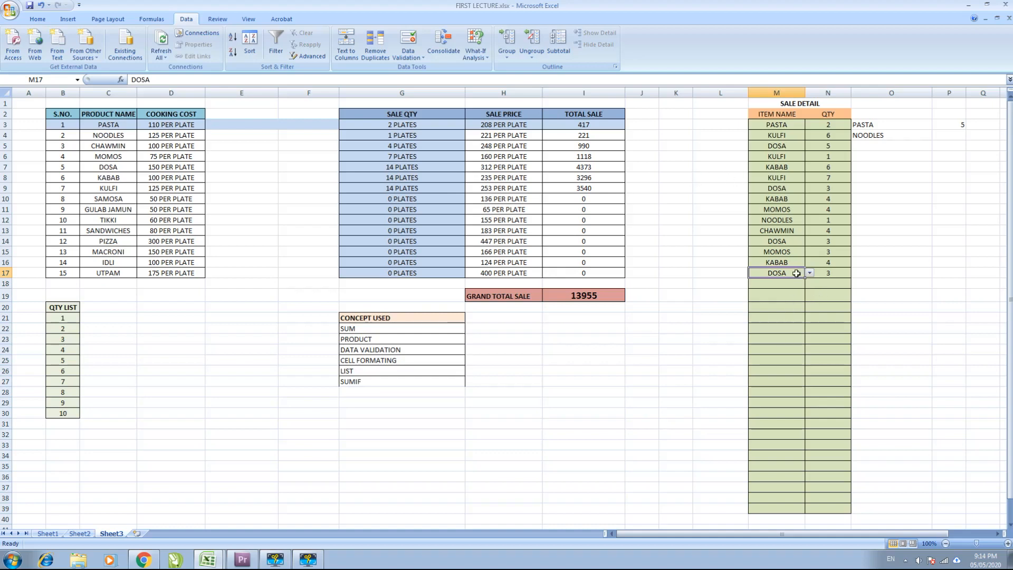
- Try to enter the misspelled item name DOOOSA in M18 to test the data validation, and cancel the entry
{"action": "left_click", "coordinate": [779, 285]}
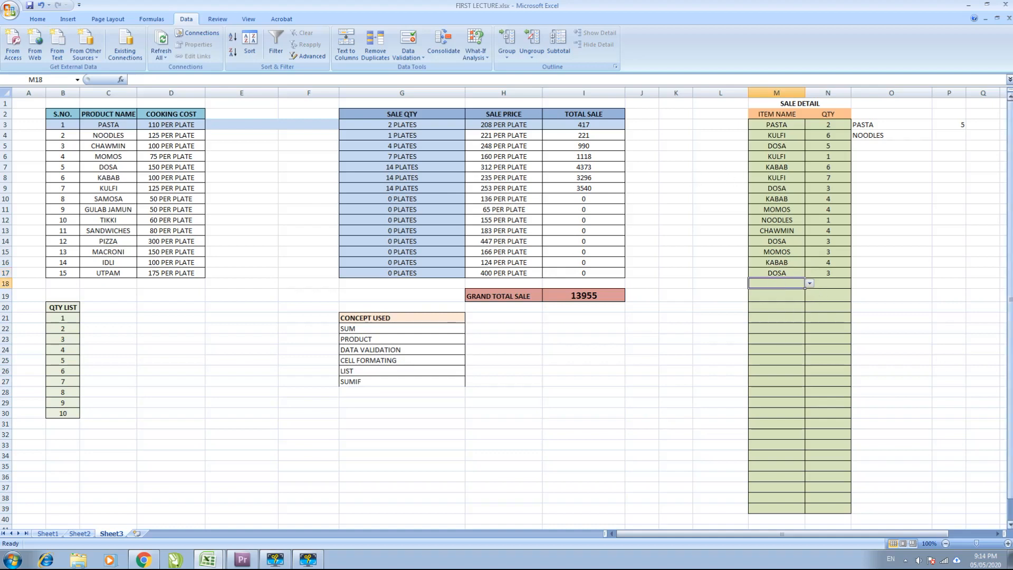
{"action": "type", "text": "DOOOSA"}
{"action": "key", "text": "Return"}
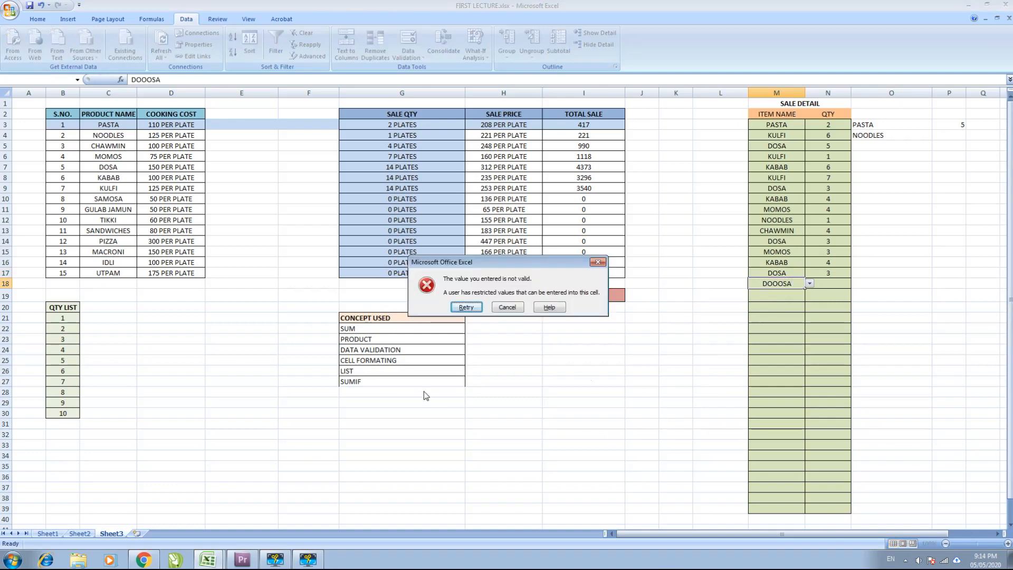
{"action": "left_click", "coordinate": [507, 307]}
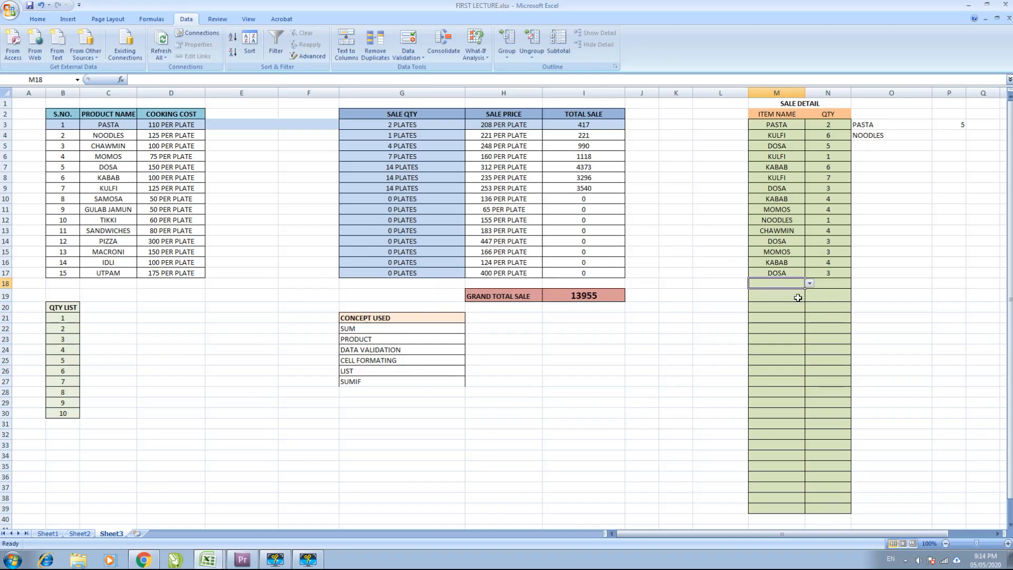
- Review the GRAND TOTAL SALE label in H19 and its SUM formula in I19
{"action": "left_click", "coordinate": [701, 286]}
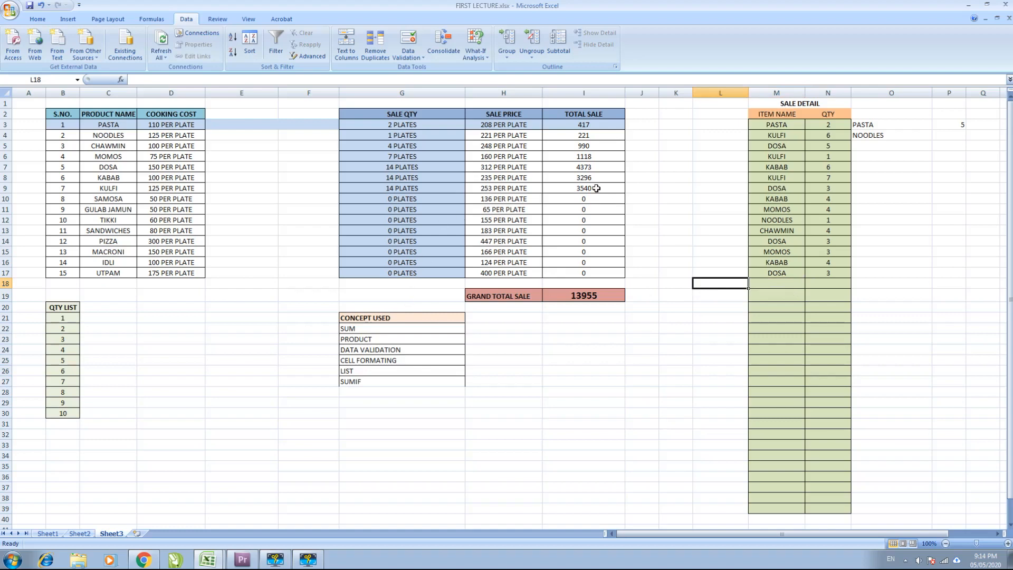
{"action": "left_click", "coordinate": [412, 299]}
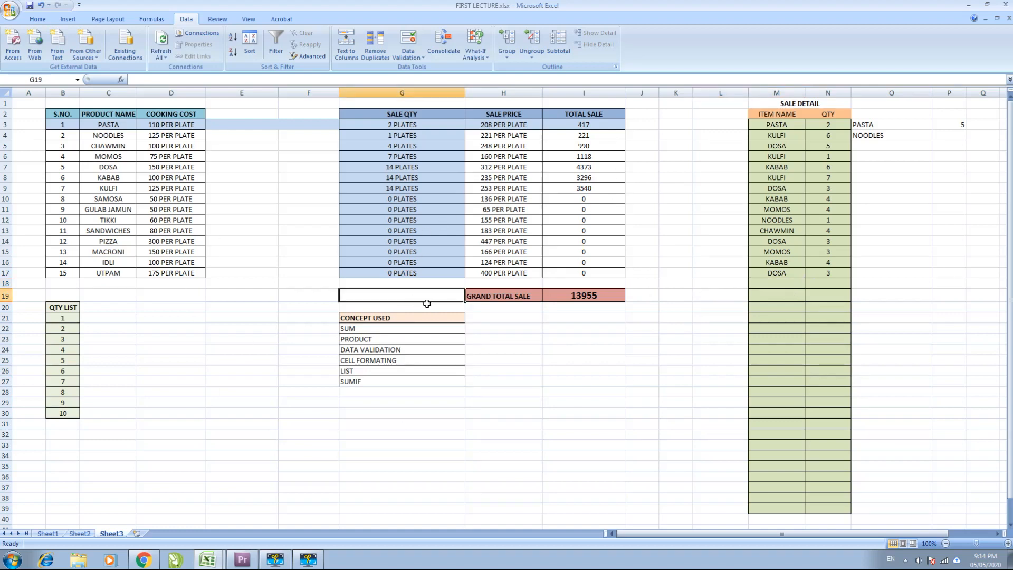
{"action": "left_click", "coordinate": [505, 299]}
{"action": "left_click", "coordinate": [576, 296]}
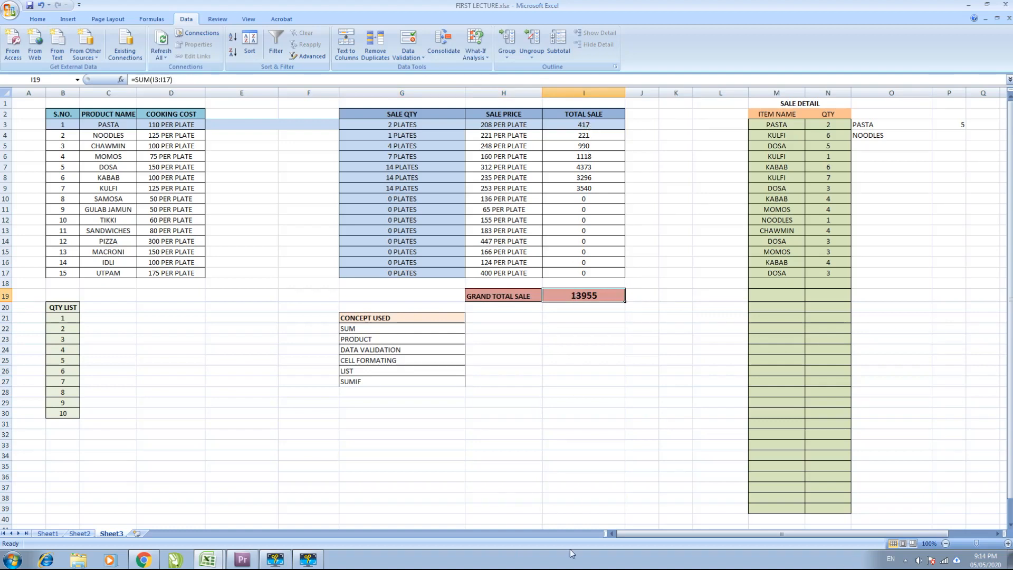
{"action": "mouse_move", "coordinate": [141, 563]}
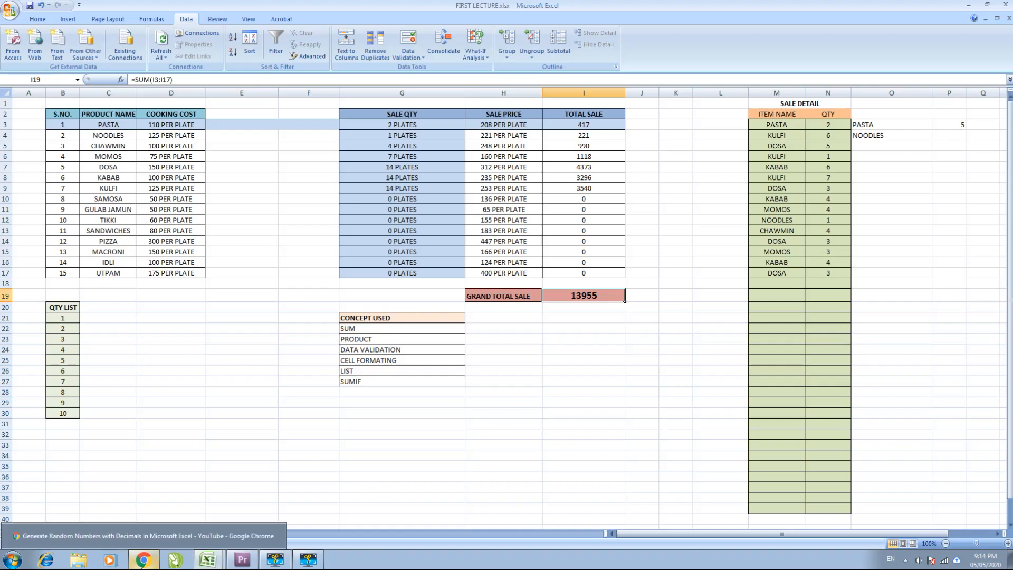
{"action": "mouse_move", "coordinate": [304, 564]}
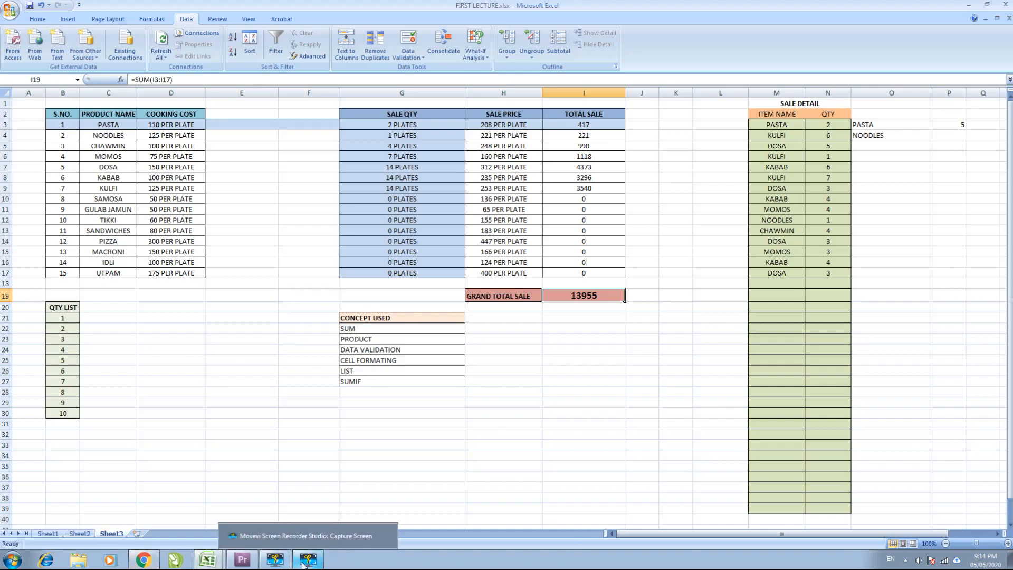
{"action": "left_click", "coordinate": [304, 565]}
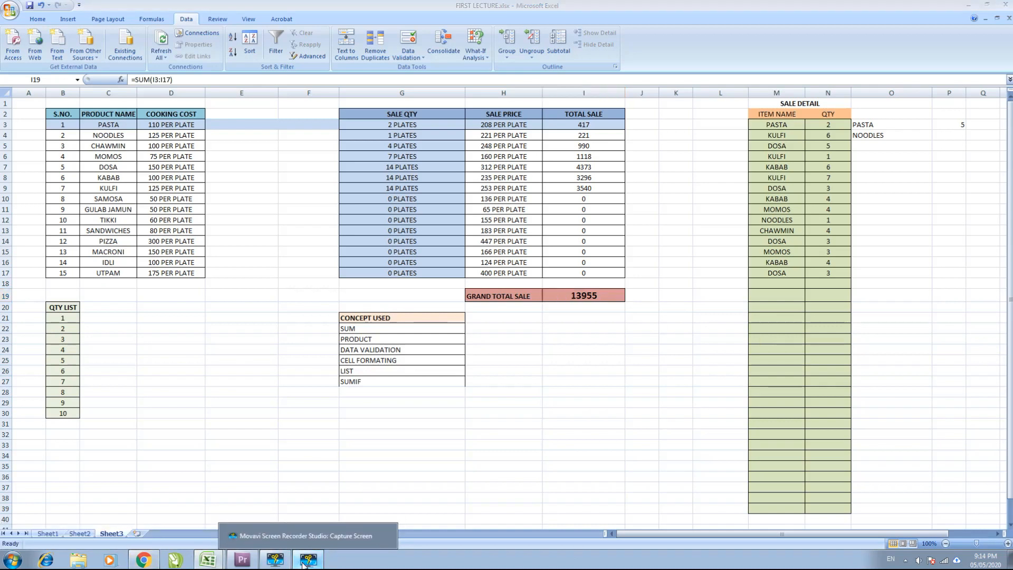
{"action": "left_click", "coordinate": [971, 541]}
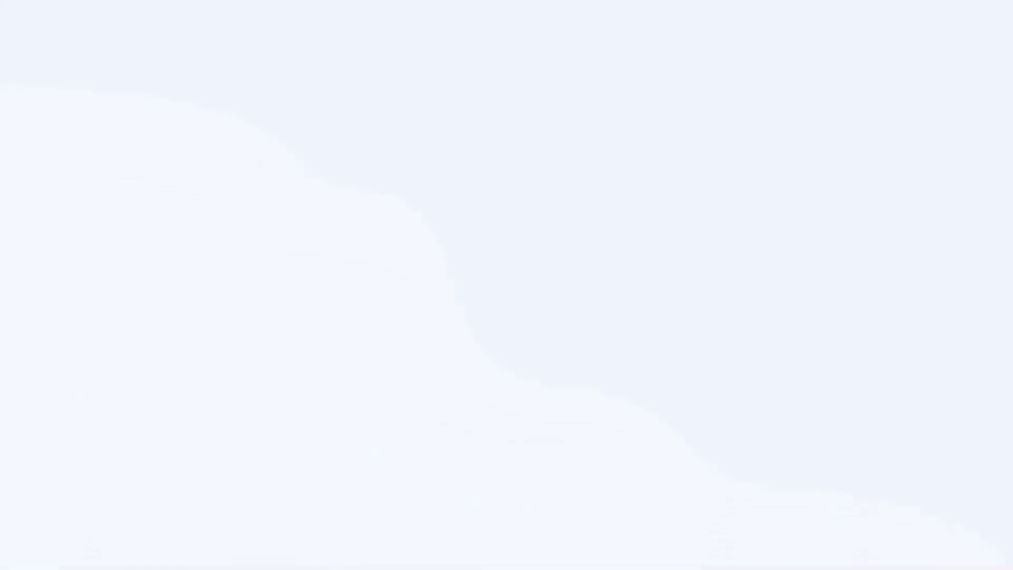